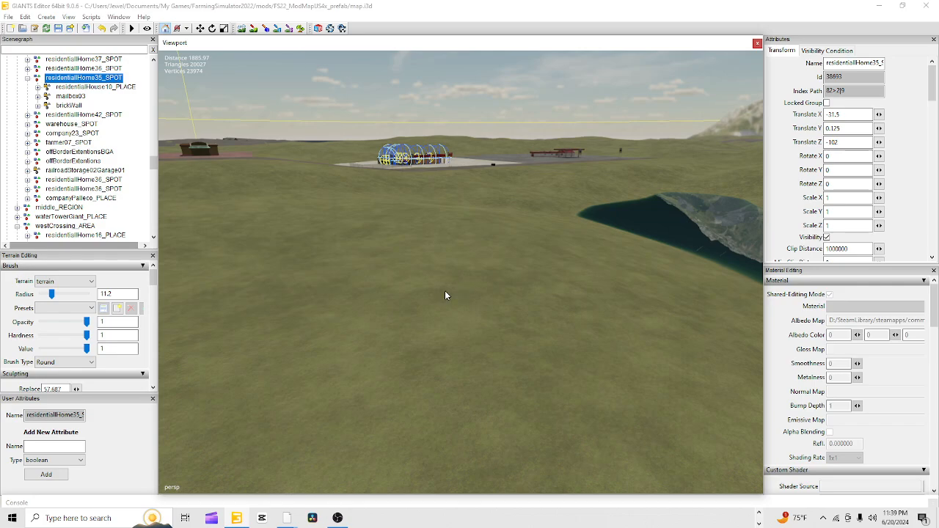
# - Place the residentialHome35_SPOT group on the grass near the water at about X -1922, Y -36, Z -98
pyautogui.keyDown('alt'); pyautogui.moveTo(410, 331); pyautogui.dragTo(617, 301); pyautogui.keyUp('alt')
pyautogui.press('f')
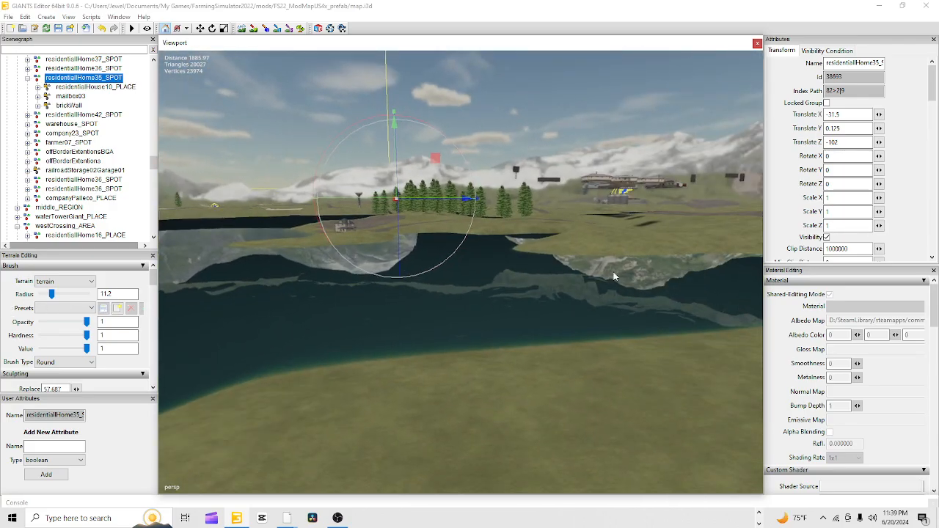
pyautogui.keyDown('alt'); pyautogui.moveTo(416, 363); pyautogui.dragTo(481, 385); pyautogui.keyUp('alt')
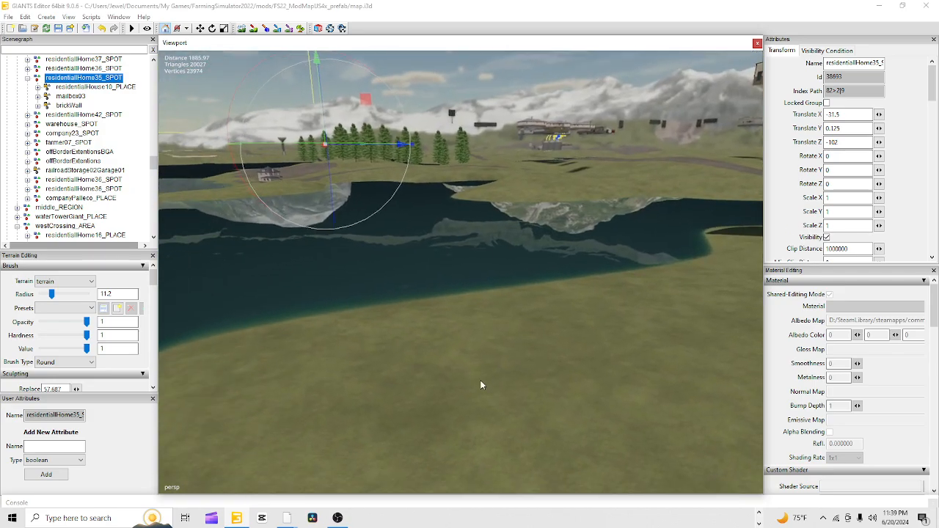
pyautogui.keyDown('alt'); pyautogui.moveTo(462, 350); pyautogui.dragTo(636, 349); pyautogui.keyUp('alt')
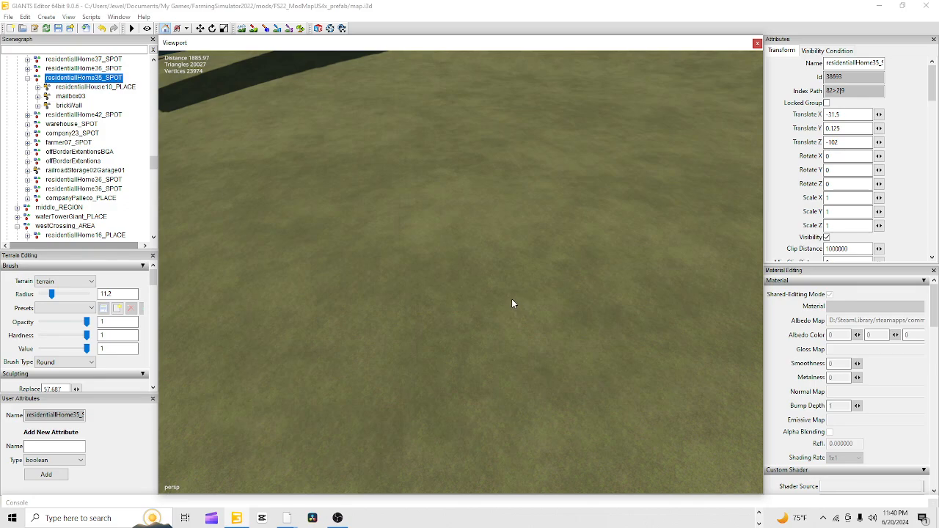
pyautogui.hotkey('ctrl', 'b')
pyautogui.click(479, 238)
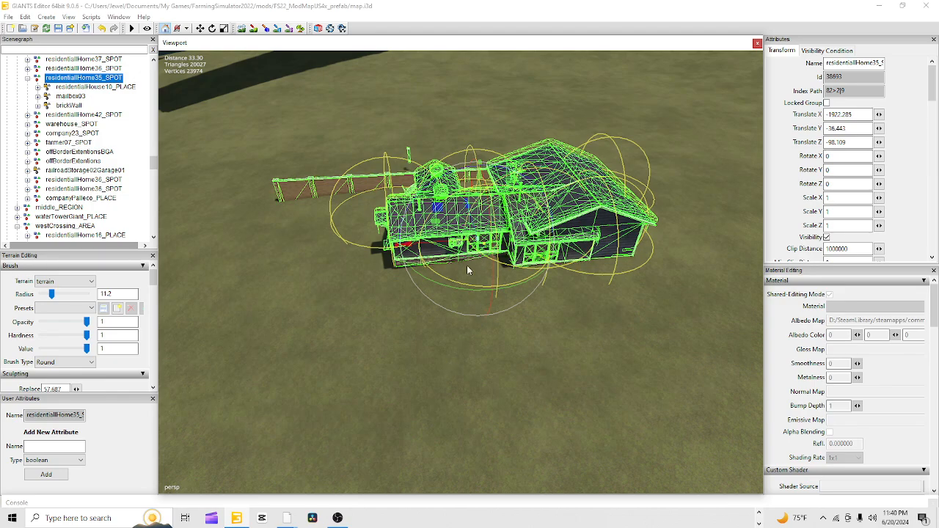
# - Examine how the placed house, mailbox and brick wall sit on the sloping terrain from several sides
pyautogui.keyDown('alt'); pyautogui.moveTo(501, 358); pyautogui.dragTo(429, 339); pyautogui.keyUp('alt')
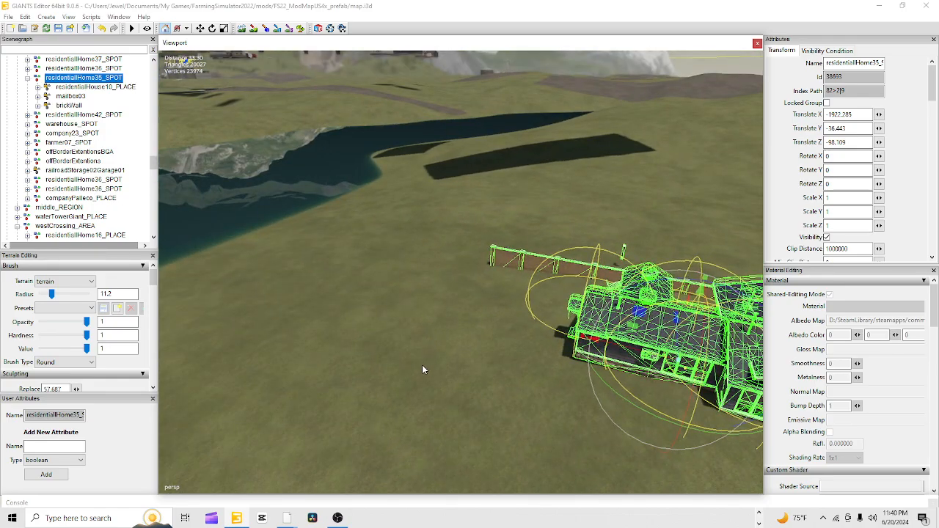
pyautogui.keyDown('alt'); pyautogui.moveTo(422, 364); pyautogui.dragTo(603, 101, button='right'); pyautogui.keyUp('alt')
pyautogui.keyDown('alt'); pyautogui.moveTo(495, 256); pyautogui.dragTo(530, 249); pyautogui.keyUp('alt')
pyautogui.keyDown('alt'); pyautogui.moveTo(414, 303); pyautogui.dragTo(511, 249, button='right'); pyautogui.keyUp('alt')
pyautogui.keyDown('alt'); pyautogui.moveTo(389, 297); pyautogui.dragTo(431, 330); pyautogui.keyUp('alt')
pyautogui.keyDown('alt'); pyautogui.moveTo(431, 329); pyautogui.dragTo(497, 225, button='right'); pyautogui.keyUp('alt')
pyautogui.keyDown('alt'); pyautogui.moveTo(453, 288); pyautogui.dragTo(430, 301, button='right'); pyautogui.keyUp('alt')
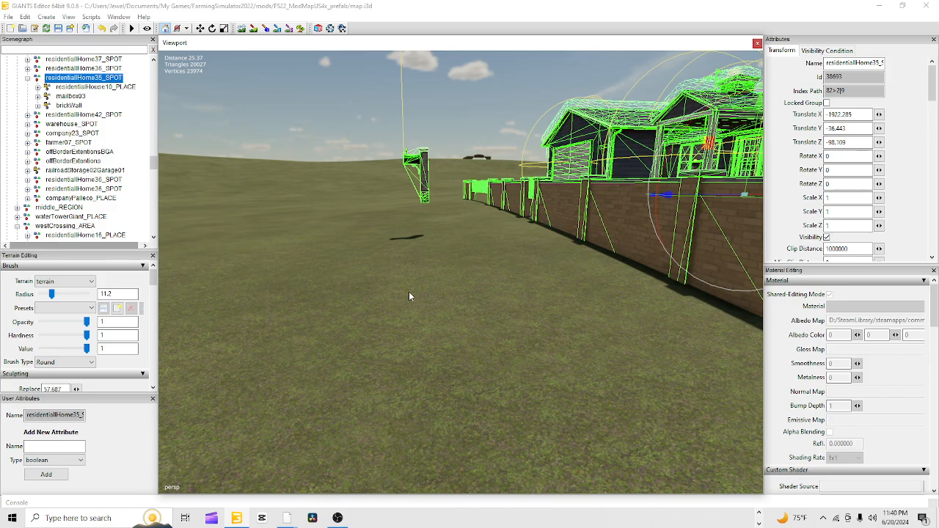
pyautogui.keyDown('alt'); pyautogui.moveTo(408, 292); pyautogui.dragTo(397, 342); pyautogui.keyUp('alt')
pyautogui.scroll(3, 386, 350)
pyautogui.scroll(5, 398, 351)
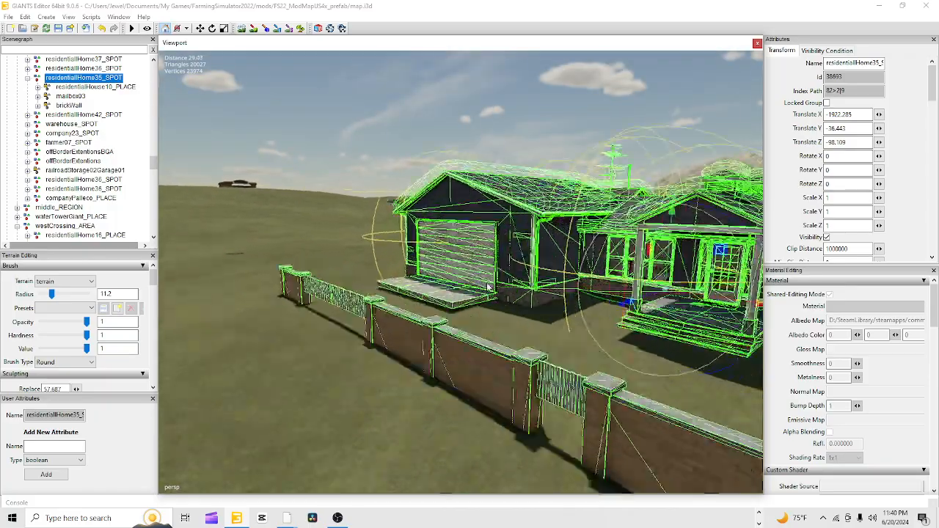
pyautogui.keyDown('alt'); pyautogui.moveTo(407, 308); pyautogui.dragTo(641, 266); pyautogui.keyUp('alt')
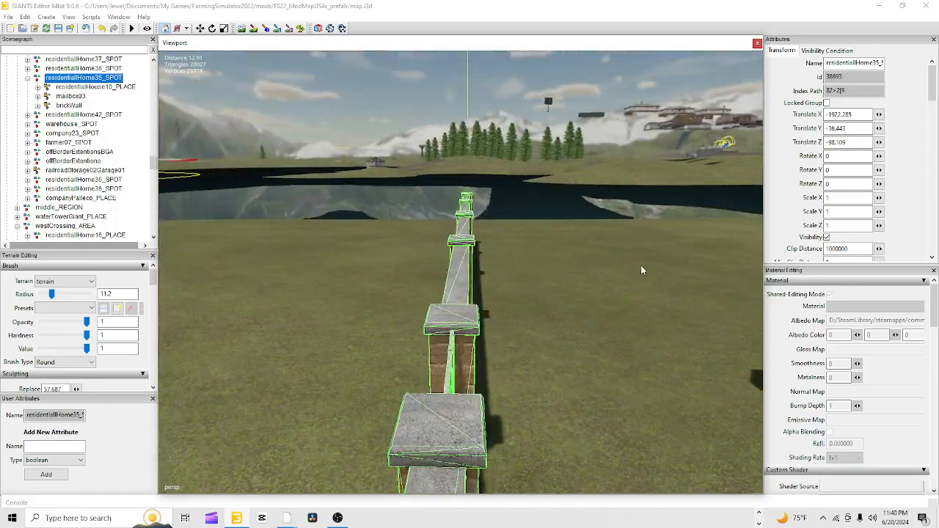
pyautogui.scroll(-6, 484, 314)
pyautogui.keyDown('alt'); pyautogui.moveTo(484, 314); pyautogui.dragTo(391, 303); pyautogui.keyUp('alt')
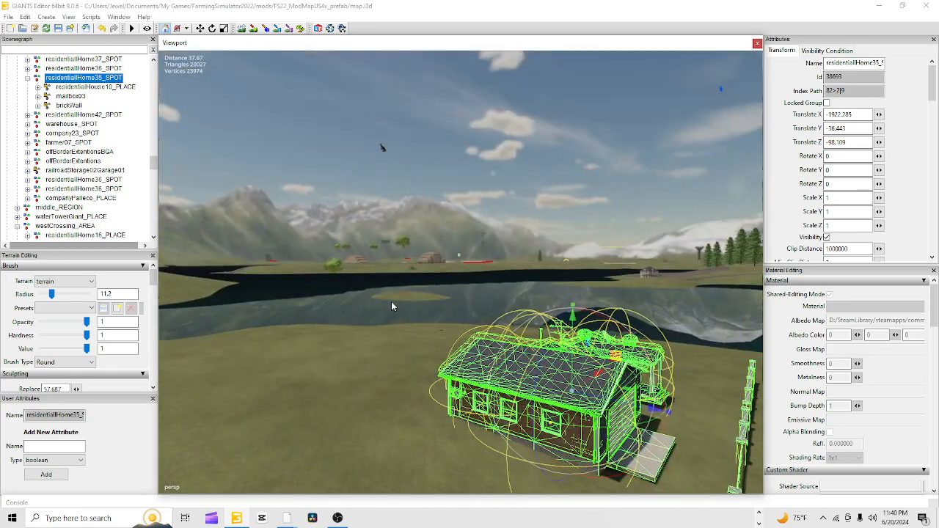
# - Survey the surrounding grassland and shoreline for a more suitable site for the house
pyautogui.scroll(4, 479, 336)
pyautogui.keyDown('alt'); pyautogui.moveTo(480, 336); pyautogui.dragTo(470, 390); pyautogui.keyUp('alt')
pyautogui.keyDown('alt'); pyautogui.moveTo(470, 390); pyautogui.dragTo(615, 199, button='middle'); pyautogui.keyUp('alt')
pyautogui.scroll(-4, 615, 200)
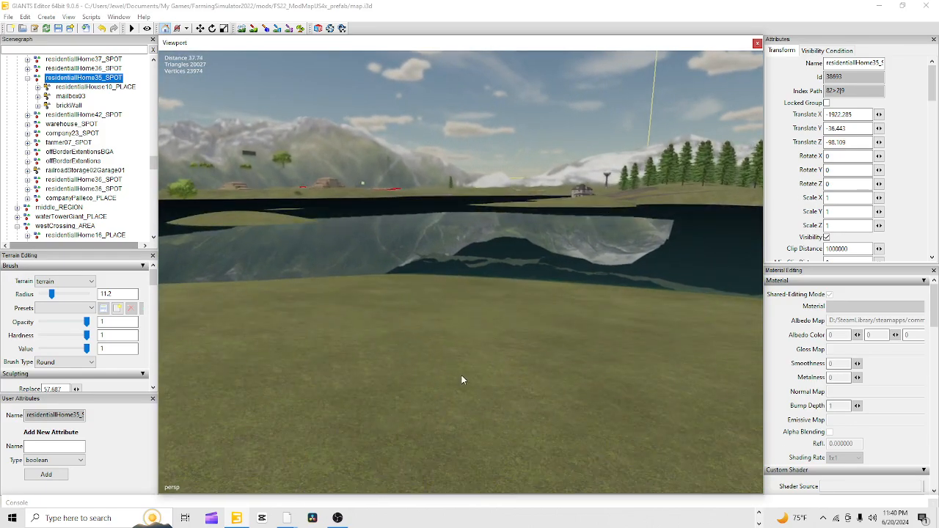
pyautogui.keyDown('alt'); pyautogui.moveTo(586, 359); pyautogui.dragTo(386, 316); pyautogui.keyUp('alt')
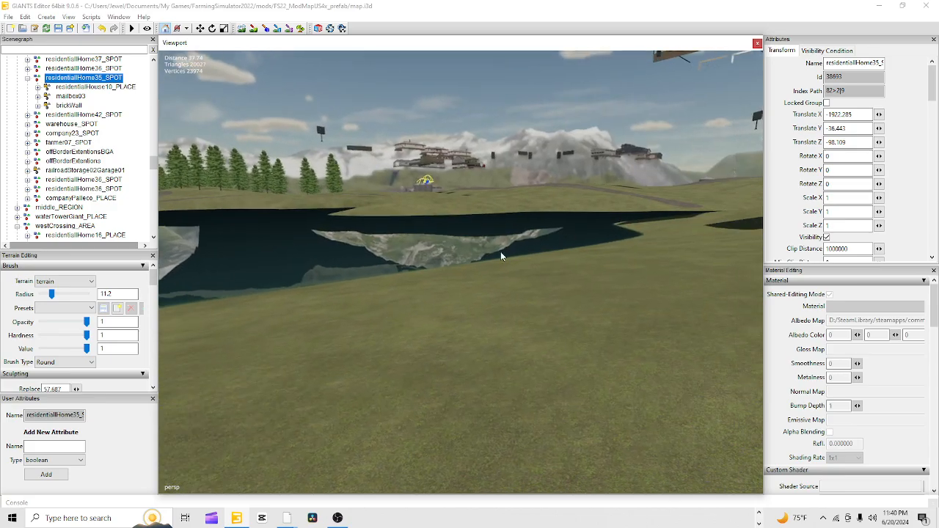
pyautogui.keyDown('alt'); pyautogui.moveTo(481, 376); pyautogui.dragTo(359, 438); pyautogui.keyUp('alt')
pyautogui.scroll(5, 446, 384)
pyautogui.keyDown('alt'); pyautogui.moveTo(446, 384); pyautogui.dragTo(526, 419); pyautogui.keyUp('alt')
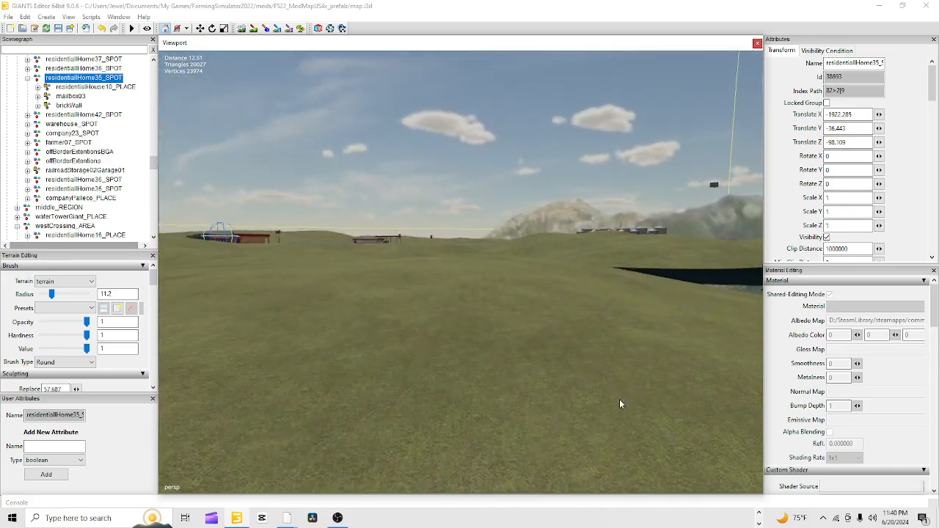
pyautogui.scroll(-3, 527, 419)
pyautogui.keyDown('alt'); pyautogui.moveTo(669, 321); pyautogui.dragTo(531, 419); pyautogui.keyUp('alt')
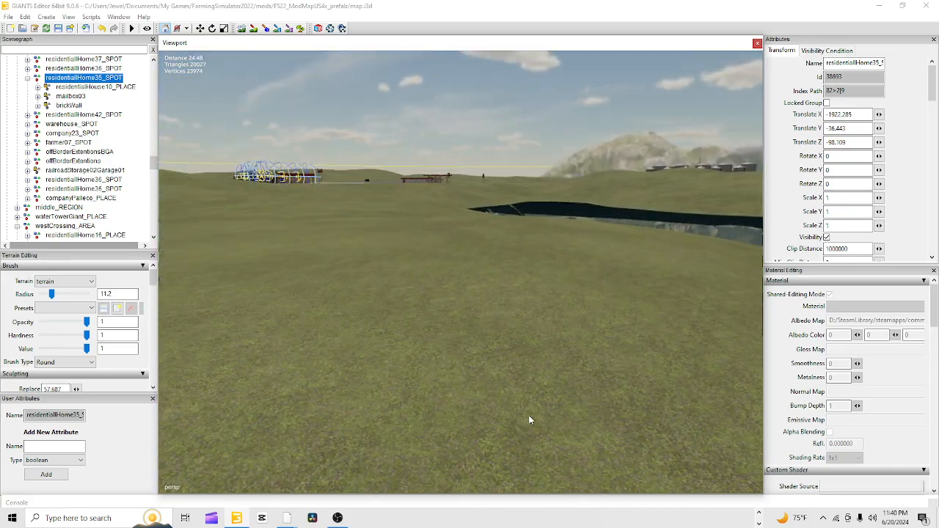
pyautogui.keyDown('alt'); pyautogui.moveTo(515, 394); pyautogui.dragTo(519, 364, button='middle'); pyautogui.keyUp('alt')
pyautogui.keyDown('alt'); pyautogui.moveTo(519, 365); pyautogui.dragTo(493, 411); pyautogui.keyUp('alt')
pyautogui.keyDown('alt'); pyautogui.moveTo(494, 411); pyautogui.dragTo(527, 373, button='middle'); pyautogui.keyUp('alt')
pyautogui.keyDown('alt'); pyautogui.moveTo(526, 374); pyautogui.dragTo(522, 364); pyautogui.keyUp('alt')
pyautogui.moveTo(522, 363)
pyautogui.keyDown('alt'); pyautogui.mouseDown(button='middle')
pyautogui.moveTo(496, 380)
pyautogui.moveTo(516, 368)
pyautogui.mouseUp(button='middle'); pyautogui.keyUp('alt')
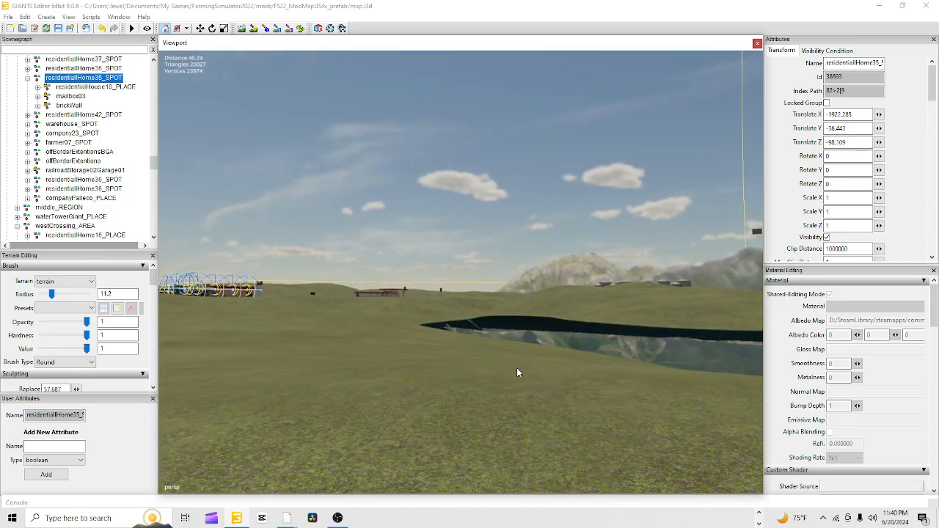
# - Move the residentialHome35_SPOT group to a new spot on the grass at about X -1926, Y -35, Z -131
pyautogui.keyDown('alt'); pyautogui.moveTo(517, 367); pyautogui.dragTo(735, 389); pyautogui.keyUp('alt')
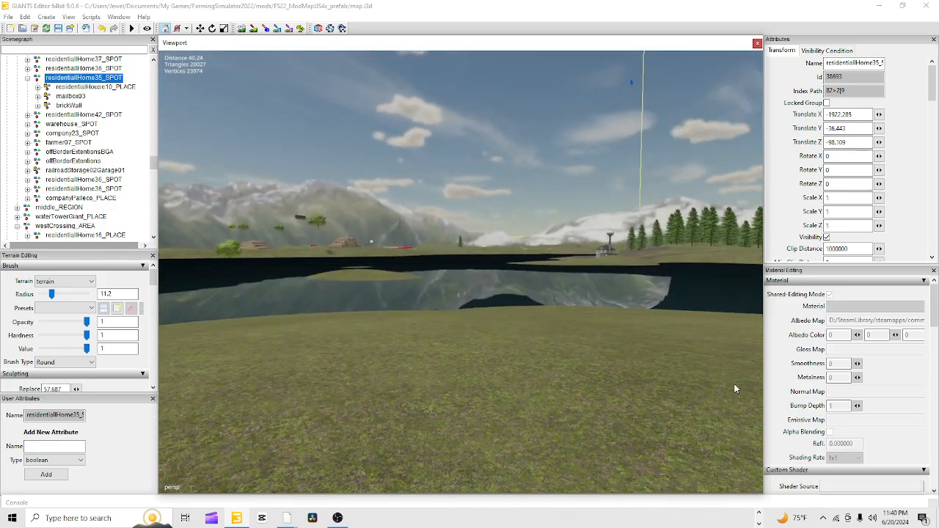
pyautogui.keyDown('alt'); pyautogui.moveTo(372, 298); pyautogui.dragTo(609, 416); pyautogui.keyUp('alt')
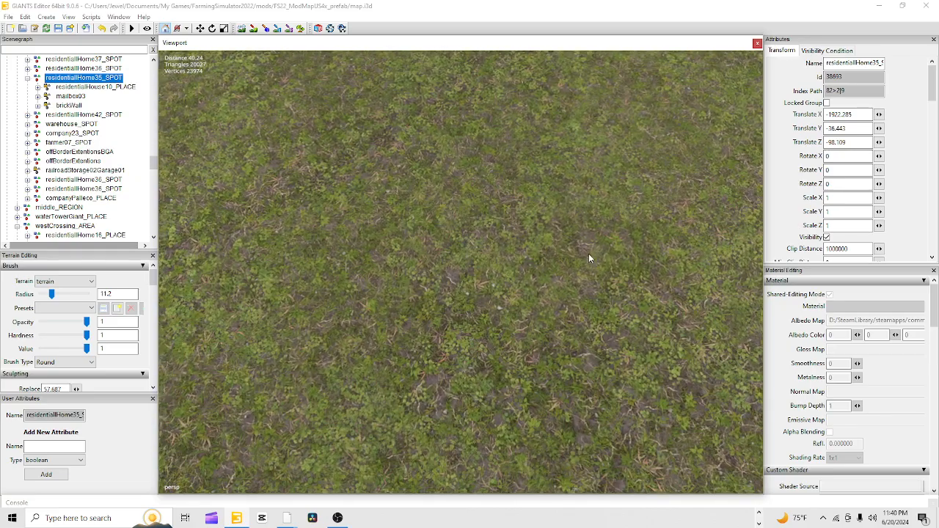
pyautogui.keyDown('alt'); pyautogui.moveTo(589, 254); pyautogui.dragTo(413, 438, button='right'); pyautogui.keyUp('alt')
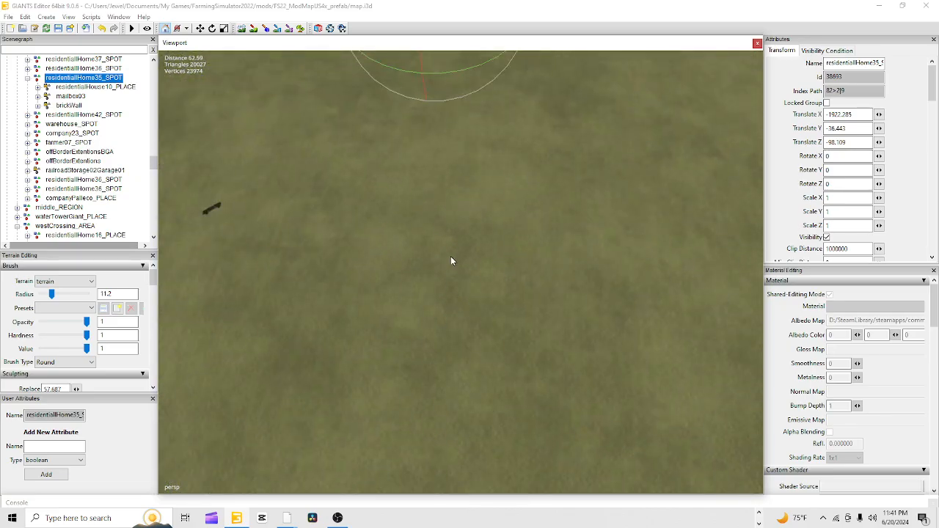
pyautogui.hotkey('ctrl', 'b')
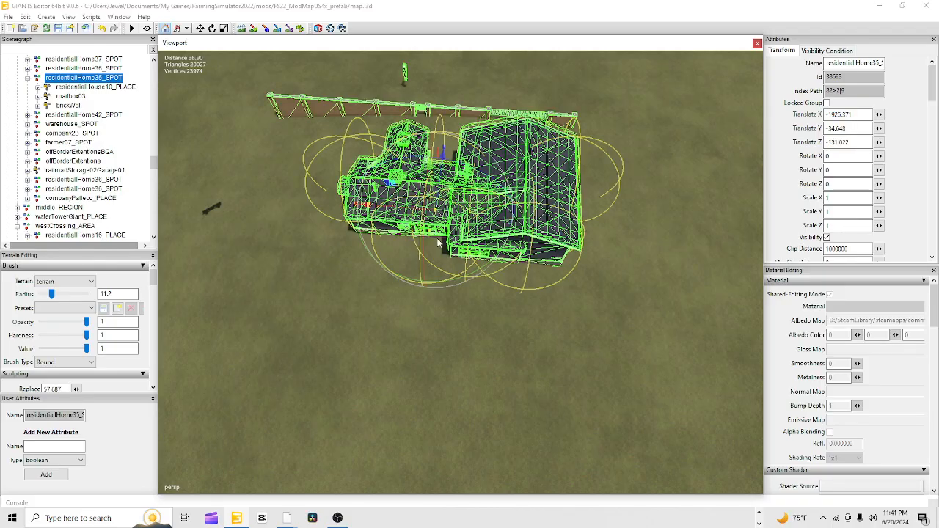
# - Check the house foundation, garage slab and brick wall against the ground at the new spot
pyautogui.keyDown('alt'); pyautogui.moveTo(481, 258); pyautogui.dragTo(453, 356); pyautogui.keyUp('alt')
pyautogui.keyDown('alt'); pyautogui.moveTo(453, 359); pyautogui.dragTo(516, 174, button='right'); pyautogui.keyUp('alt')
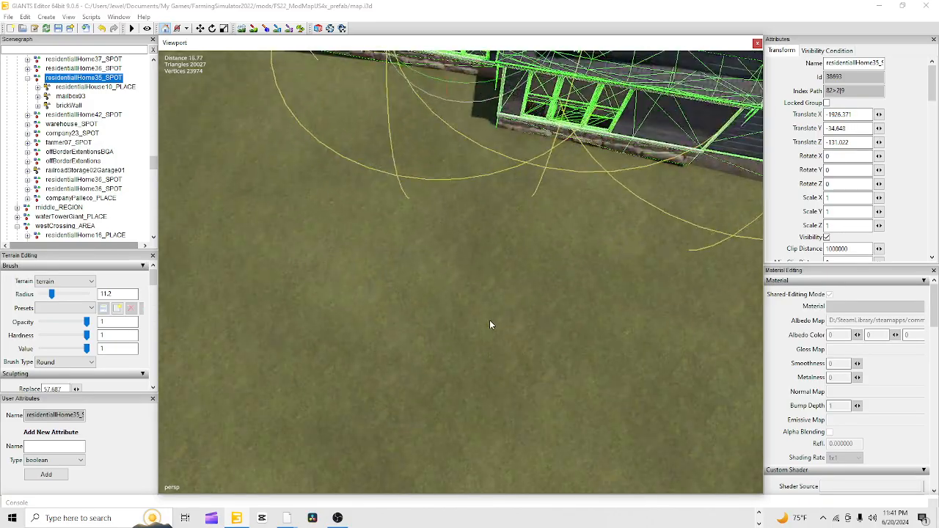
pyautogui.keyDown('alt'); pyautogui.moveTo(491, 326); pyautogui.dragTo(401, 328, button='middle'); pyautogui.keyUp('alt')
pyautogui.keyDown('alt'); pyautogui.moveTo(401, 327); pyautogui.dragTo(466, 250, button='right'); pyautogui.keyUp('alt')
pyautogui.keyDown('alt'); pyautogui.moveTo(466, 251); pyautogui.dragTo(601, 219); pyautogui.keyUp('alt')
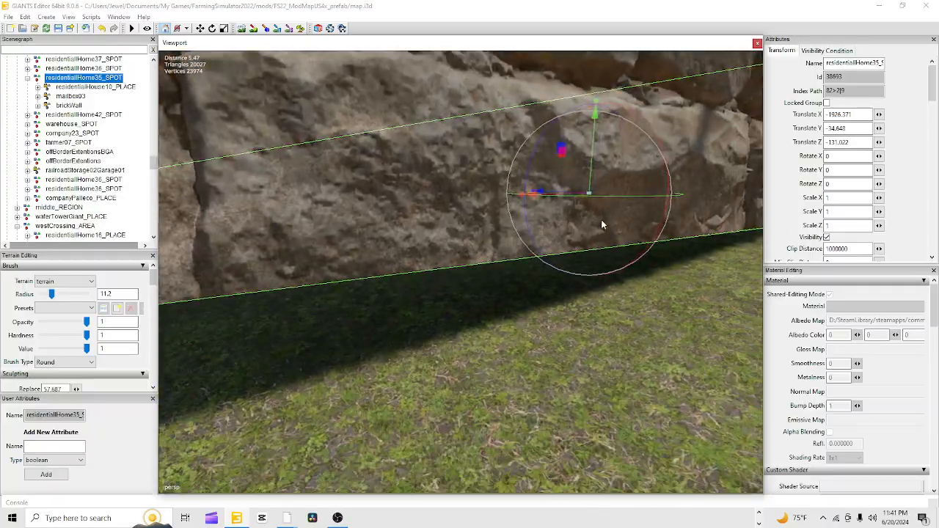
pyautogui.keyDown('alt'); pyautogui.moveTo(601, 219); pyautogui.dragTo(507, 333, button='right'); pyautogui.keyUp('alt')
pyautogui.keyDown('alt'); pyautogui.moveTo(507, 333); pyautogui.dragTo(492, 293); pyautogui.keyUp('alt')
pyautogui.keyDown('alt'); pyautogui.moveTo(493, 294); pyautogui.dragTo(580, 239, button='right'); pyautogui.keyUp('alt')
pyautogui.keyDown('alt'); pyautogui.moveTo(580, 240); pyautogui.dragTo(673, 289); pyautogui.keyUp('alt')
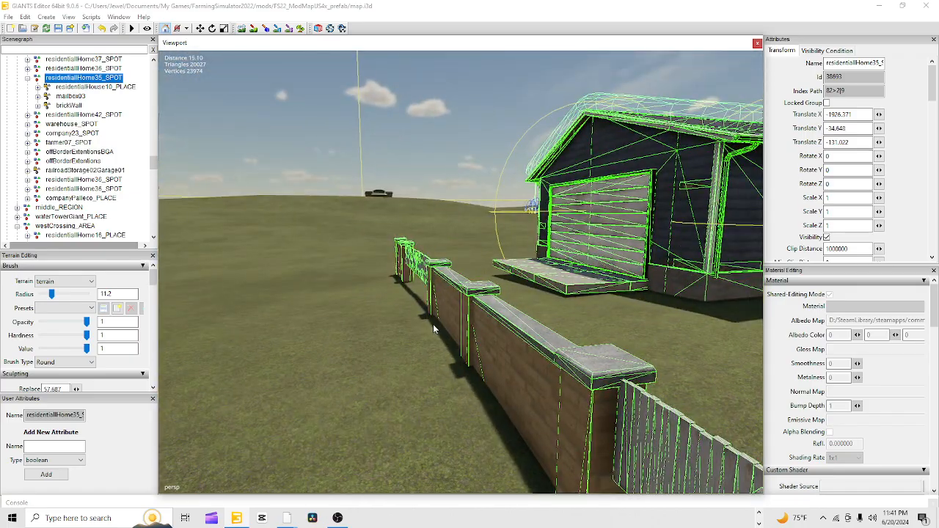
pyautogui.keyDown('alt'); pyautogui.moveTo(434, 325); pyautogui.dragTo(516, 348); pyautogui.keyUp('alt')
pyautogui.keyDown('alt'); pyautogui.moveTo(516, 348); pyautogui.dragTo(600, 292, button='right'); pyautogui.keyUp('alt')
pyautogui.keyDown('alt'); pyautogui.moveTo(600, 291); pyautogui.dragTo(425, 351); pyautogui.keyUp('alt')
# - Rotate the whole house group about its vertical axis to about -31.6 degrees
pyautogui.keyDown('alt'); pyautogui.moveTo(479, 320); pyautogui.dragTo(559, 196); pyautogui.keyUp('alt')
pyautogui.keyDown('alt'); pyautogui.moveTo(558, 196); pyautogui.dragTo(489, 316, button='right'); pyautogui.keyUp('alt')
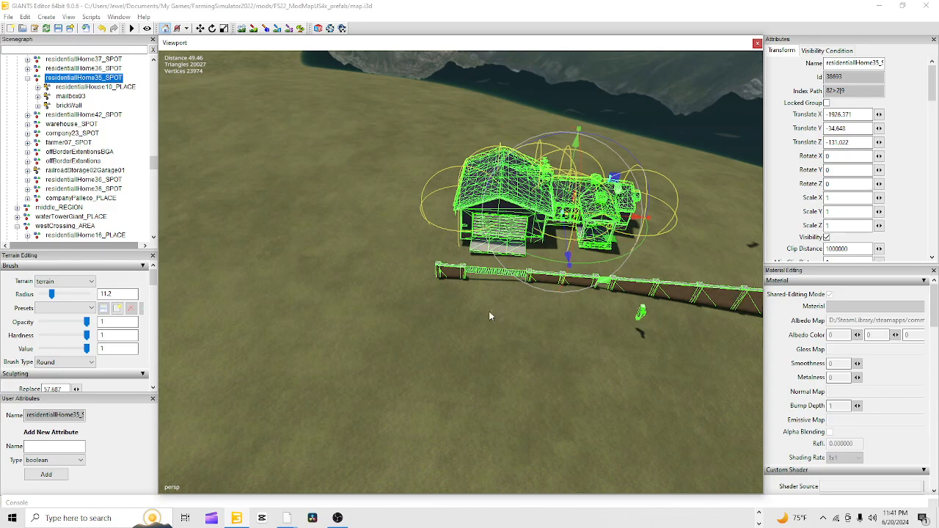
pyautogui.moveTo(594, 260); pyautogui.dragTo(528, 299)
# - Inspect all sides of the rotated house, including its foundation, garage slab and front wall, for gaps above the terrain
pyautogui.keyDown('alt'); pyautogui.moveTo(587, 382); pyautogui.dragTo(457, 415); pyautogui.keyUp('alt')
pyautogui.keyDown('alt'); pyautogui.moveTo(456, 415); pyautogui.dragTo(621, 196, button='right'); pyautogui.keyUp('alt')
pyautogui.keyDown('alt'); pyautogui.moveTo(621, 195); pyautogui.dragTo(530, 228); pyautogui.keyUp('alt')
pyautogui.keyDown('alt'); pyautogui.moveTo(528, 223); pyautogui.dragTo(466, 340, button='right'); pyautogui.keyUp('alt')
pyautogui.keyDown('alt'); pyautogui.moveTo(467, 339); pyautogui.dragTo(616, 228); pyautogui.keyUp('alt')
pyautogui.keyDown('alt'); pyautogui.moveTo(660, 433); pyautogui.dragTo(601, 311); pyautogui.keyUp('alt')
pyautogui.scroll(4, 497, 370)
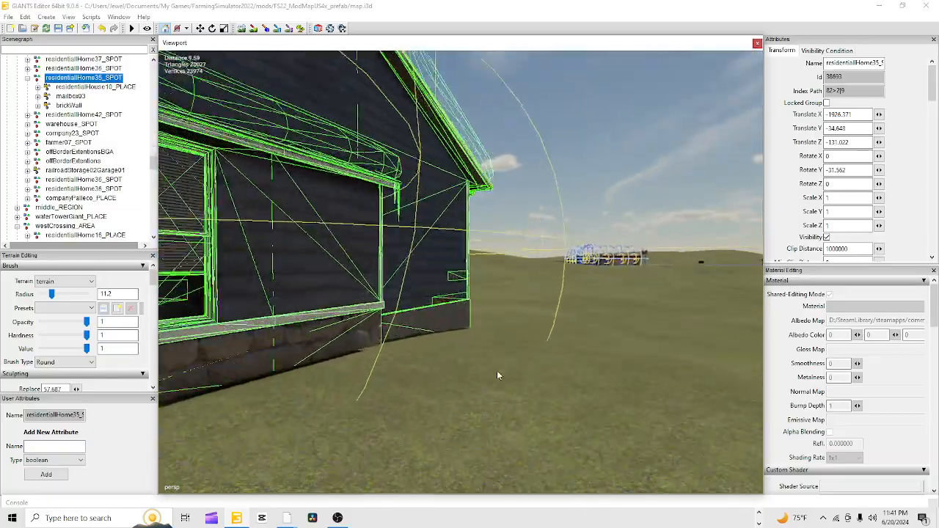
pyautogui.keyDown('alt'); pyautogui.moveTo(556, 332); pyautogui.dragTo(350, 357); pyautogui.keyUp('alt')
pyautogui.scroll(-4, 327, 439)
pyautogui.keyDown('alt'); pyautogui.moveTo(326, 439); pyautogui.dragTo(445, 391); pyautogui.keyUp('alt')
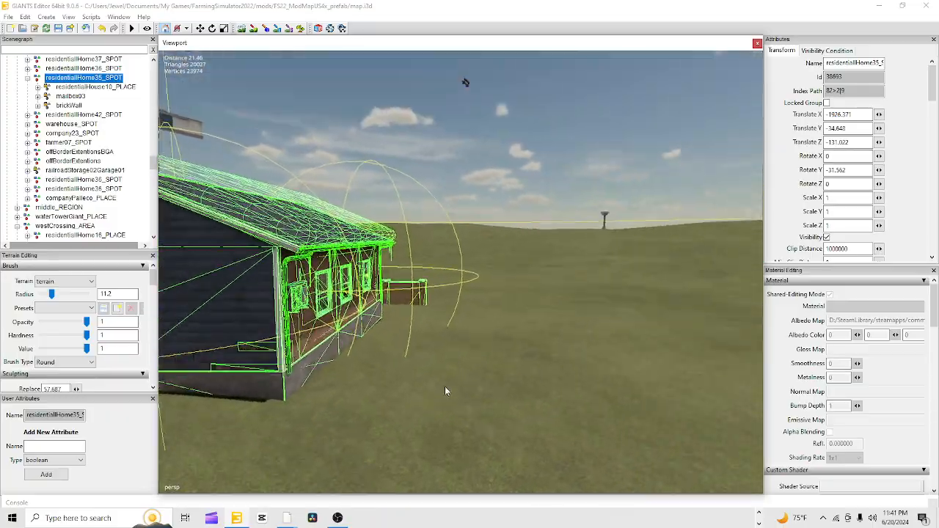
pyautogui.scroll(4, 527, 328)
pyautogui.keyDown('alt'); pyautogui.moveTo(528, 328); pyautogui.dragTo(301, 354); pyautogui.keyUp('alt')
pyautogui.scroll(-5, 301, 355)
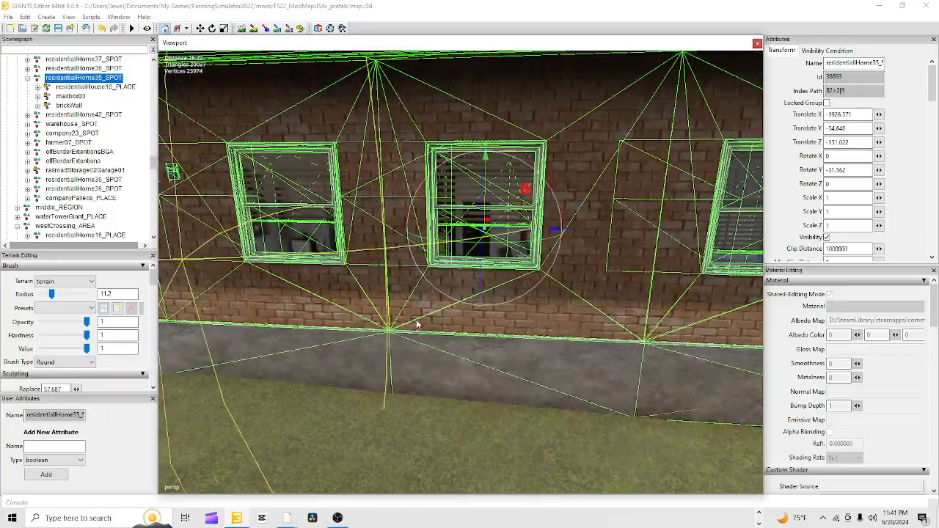
pyautogui.keyDown('alt'); pyautogui.moveTo(359, 429); pyautogui.dragTo(359, 336); pyautogui.keyUp('alt')
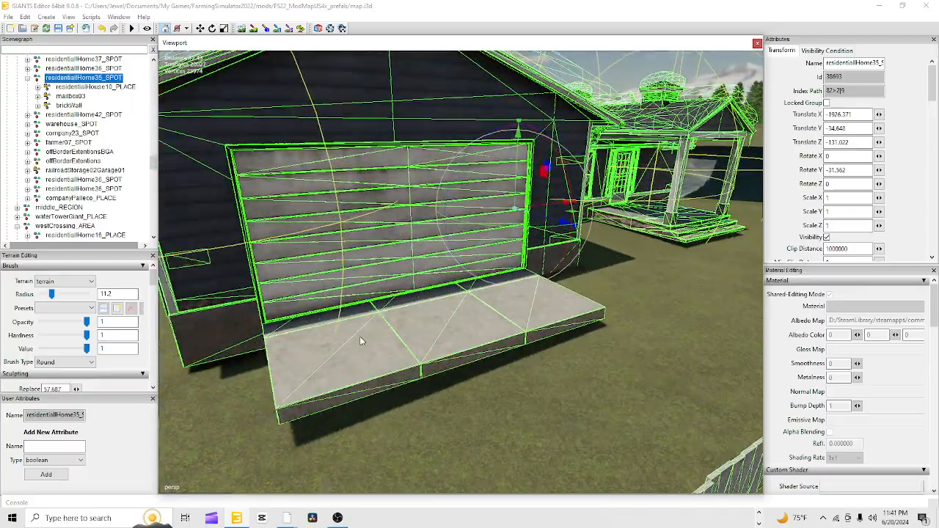
pyautogui.keyDown('alt'); pyautogui.moveTo(267, 407); pyautogui.dragTo(323, 377); pyautogui.keyUp('alt')
pyautogui.scroll(4, 422, 317)
pyautogui.scroll(-5, 422, 317)
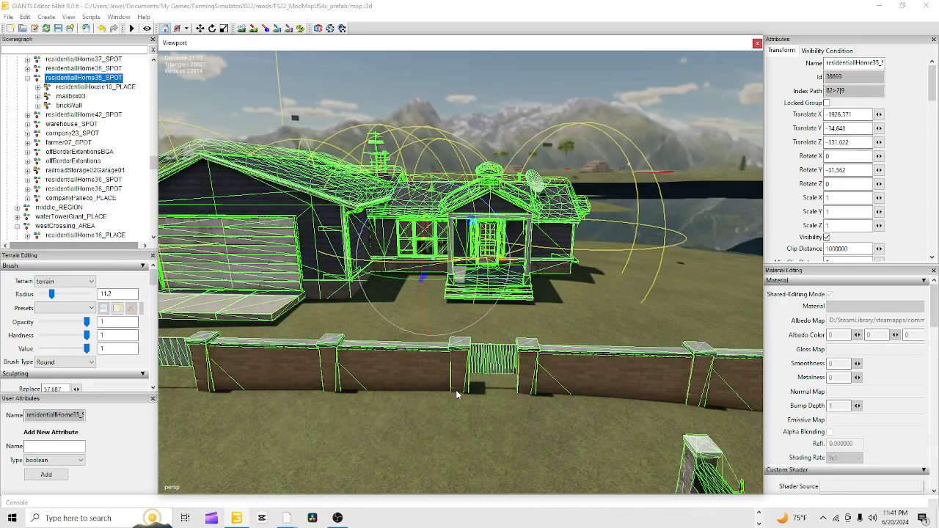
# - Rotate the house group further about its vertical axis to about -40.5 degrees
pyautogui.keyDown('alt'); pyautogui.moveTo(457, 395); pyautogui.dragTo(568, 304); pyautogui.keyUp('alt')
pyautogui.scroll(-5, 432, 288)
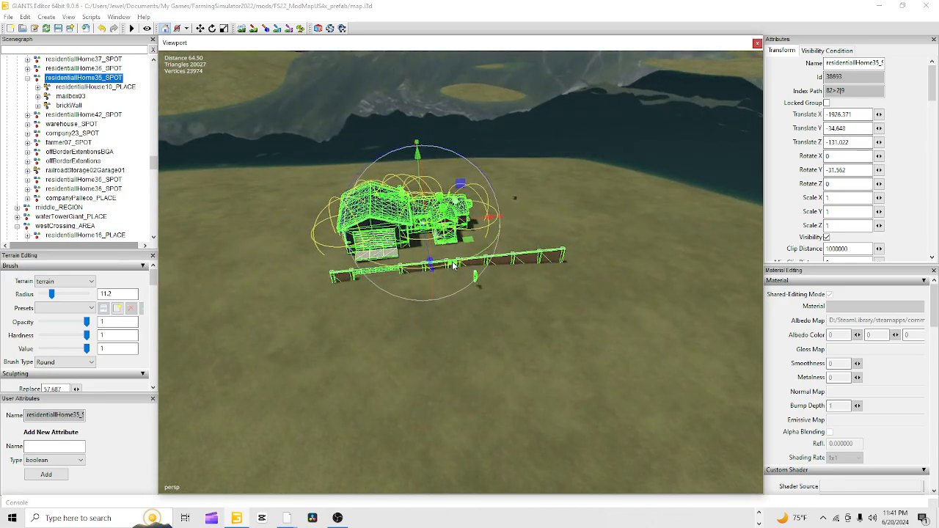
pyautogui.moveTo(452, 266); pyautogui.dragTo(445, 290)
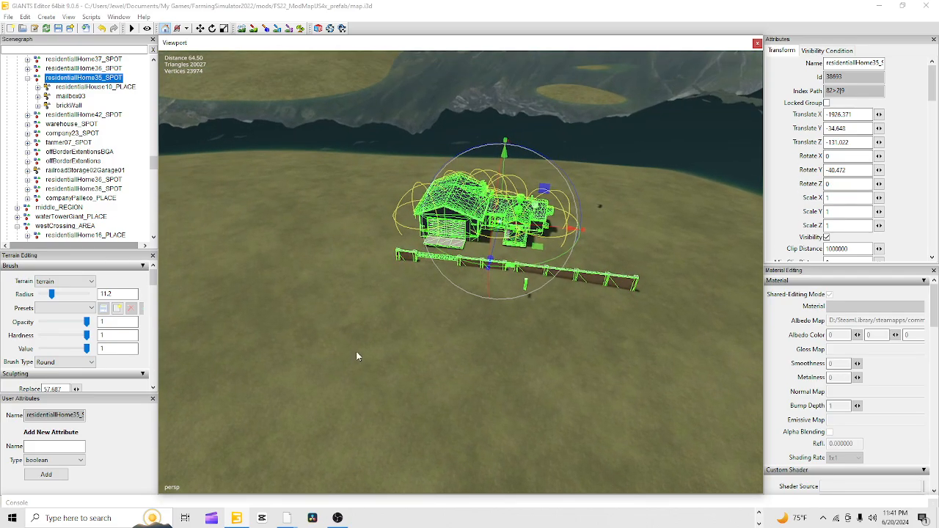
# - Examine the brick wall's gates and pillars, the garage slab and the window side of the house for ground contact
pyautogui.scroll(3, 566, 216)
pyautogui.keyDown('alt'); pyautogui.moveTo(566, 215); pyautogui.dragTo(646, 141, button='right'); pyautogui.keyUp('alt')
pyautogui.keyDown('alt'); pyautogui.moveTo(530, 268); pyautogui.dragTo(585, 266); pyautogui.keyUp('alt')
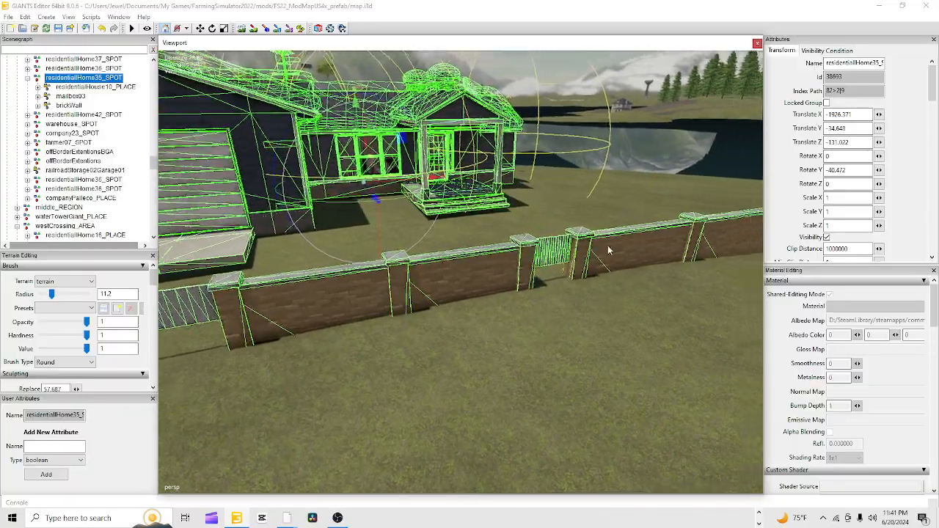
pyautogui.keyDown('alt'); pyautogui.moveTo(454, 338); pyautogui.dragTo(511, 296, button='right'); pyautogui.keyUp('alt')
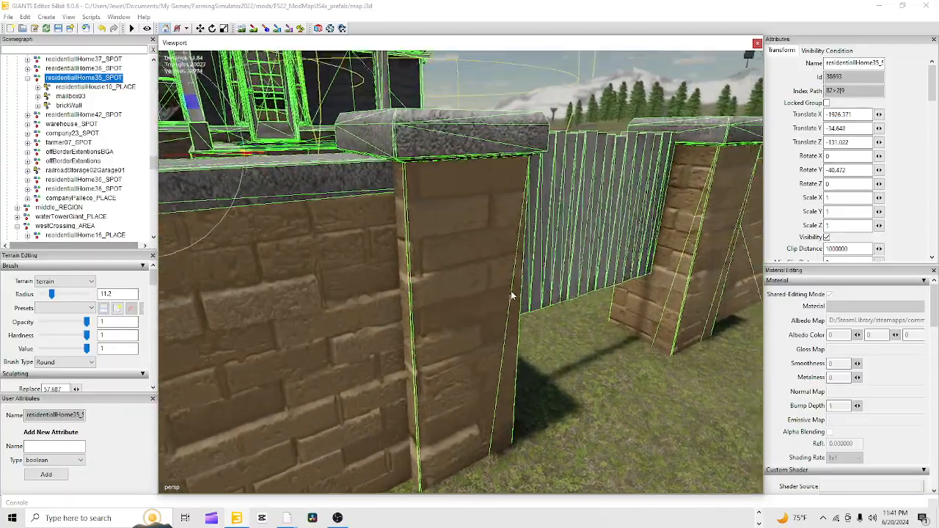
pyautogui.keyDown('alt'); pyautogui.moveTo(511, 295); pyautogui.dragTo(446, 329); pyautogui.keyUp('alt')
pyautogui.keyDown('alt'); pyautogui.moveTo(445, 329); pyautogui.dragTo(493, 295, button='right'); pyautogui.keyUp('alt')
pyautogui.keyDown('alt'); pyautogui.moveTo(493, 295); pyautogui.dragTo(352, 316); pyautogui.keyUp('alt')
pyautogui.scroll(-5, 416, 331)
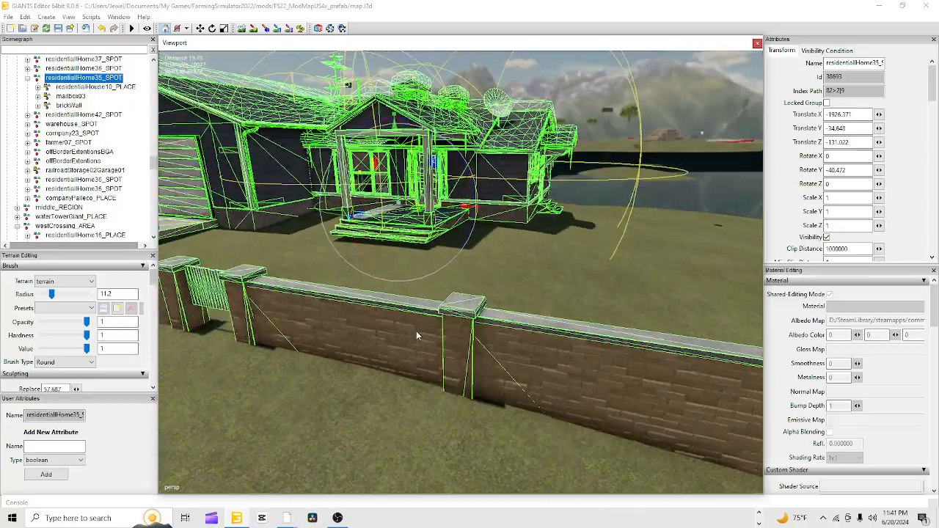
pyautogui.keyDown('alt'); pyautogui.moveTo(433, 326); pyautogui.dragTo(331, 307); pyautogui.keyUp('alt')
pyautogui.keyDown('alt'); pyautogui.moveTo(330, 308); pyautogui.dragTo(415, 320, button='right'); pyautogui.keyUp('alt')
pyautogui.keyDown('alt'); pyautogui.moveTo(415, 320); pyautogui.dragTo(388, 310); pyautogui.keyUp('alt')
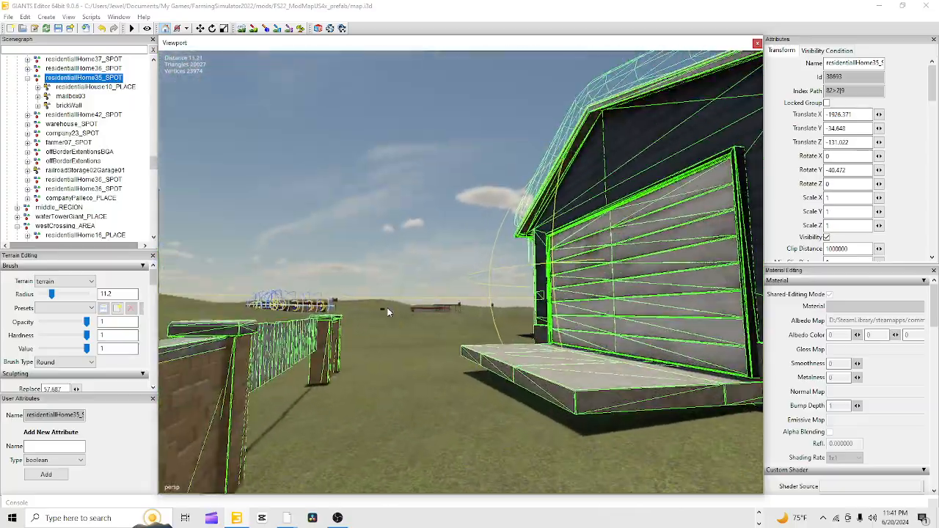
pyautogui.keyDown('alt'); pyautogui.moveTo(388, 311); pyautogui.dragTo(469, 296, button='right'); pyautogui.keyUp('alt')
pyautogui.keyDown('alt'); pyautogui.moveTo(469, 294); pyautogui.dragTo(606, 350); pyautogui.keyUp('alt')
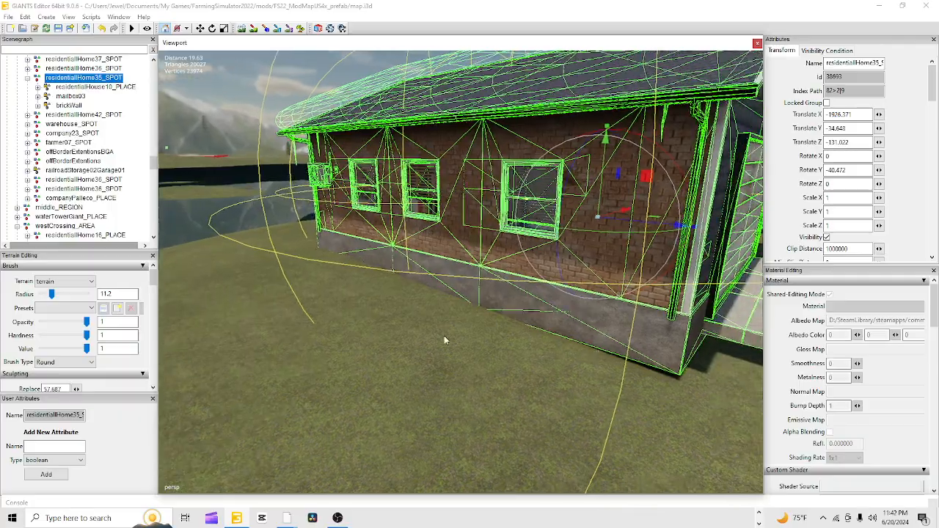
pyautogui.keyDown('alt'); pyautogui.moveTo(444, 335); pyautogui.dragTo(462, 354); pyautogui.keyUp('alt')
pyautogui.scroll(-4, 512, 356)
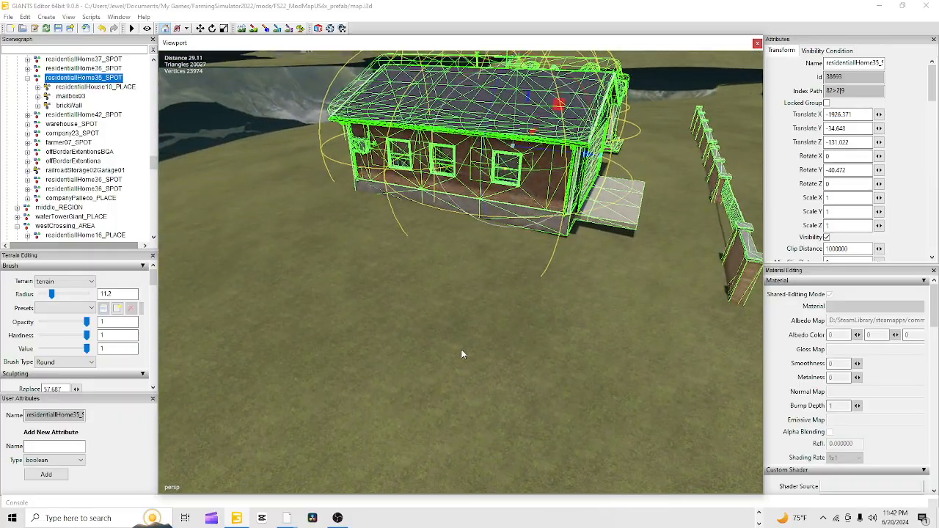
# - Move the house group to about X -1927.554, Z -132.032 and lower it to about Y -34.896
pyautogui.keyDown('alt'); pyautogui.moveTo(463, 349); pyautogui.dragTo(527, 261, button='right'); pyautogui.keyUp('alt')
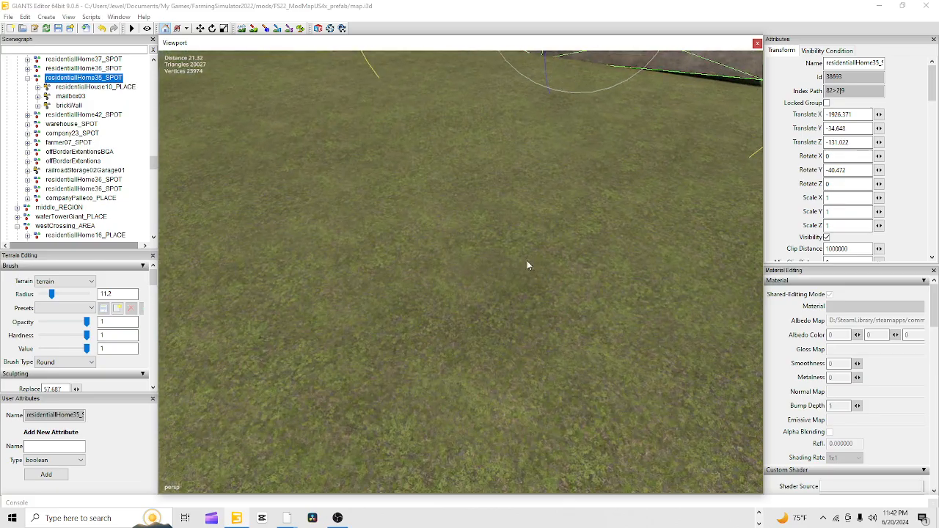
pyautogui.keyDown('alt'); pyautogui.moveTo(527, 261); pyautogui.dragTo(552, 282); pyautogui.keyUp('alt')
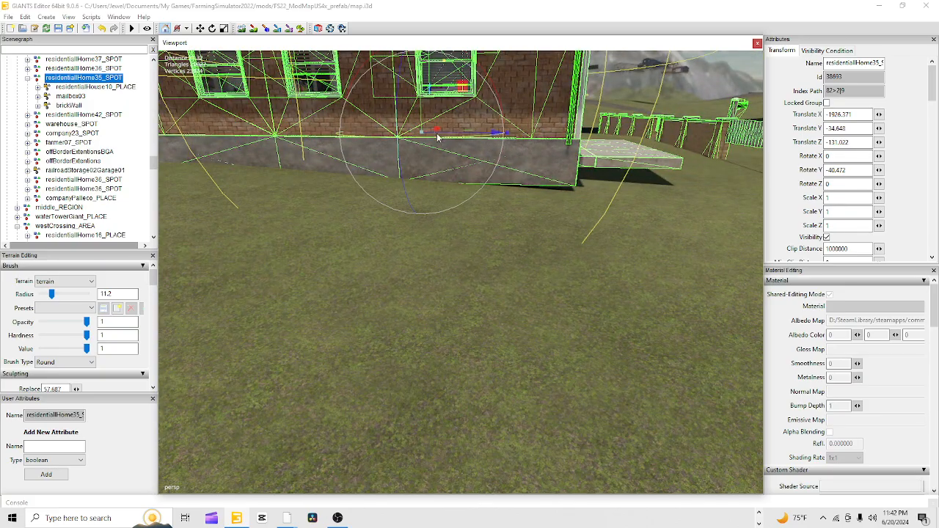
pyautogui.moveTo(434, 132); pyautogui.dragTo(568, 323)
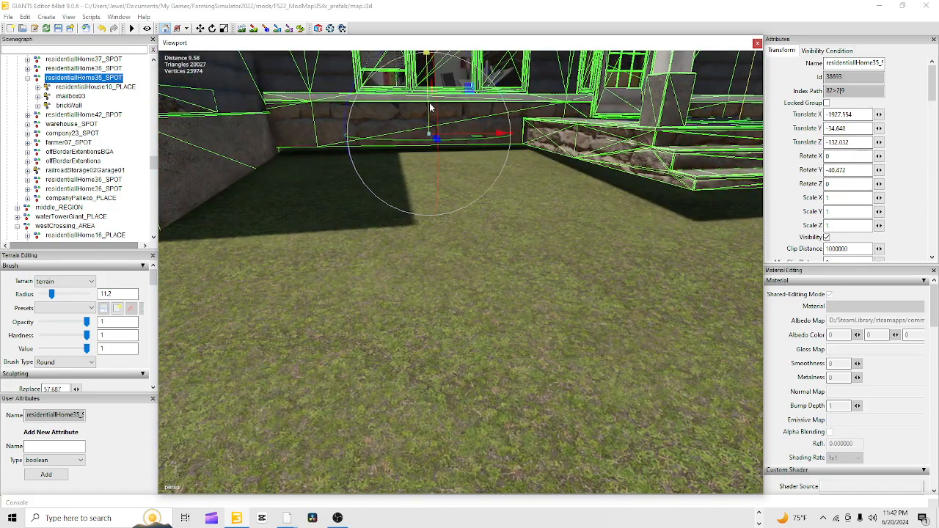
pyautogui.moveTo(430, 108); pyautogui.dragTo(579, 255)
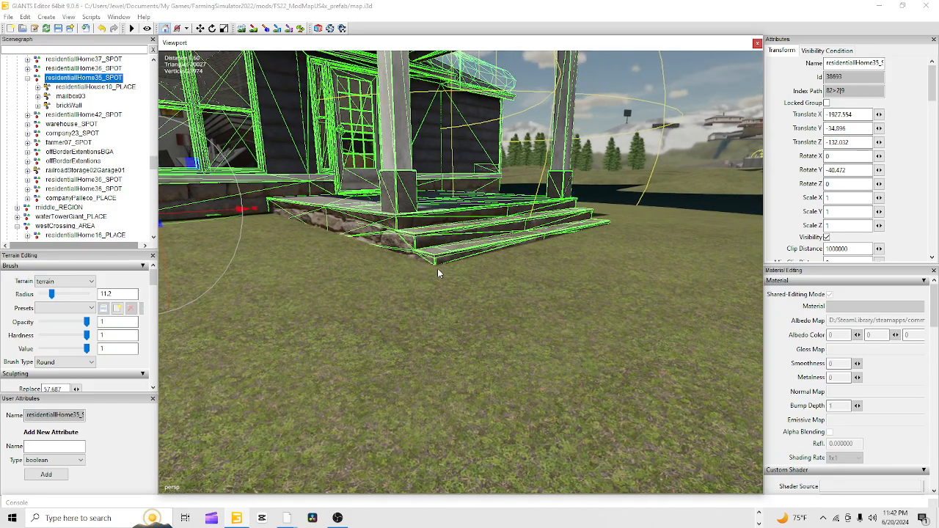
# - Set up a Square terrain brush of radius 0.95 and level the ground beside the porch steps at replace height 53.1
pyautogui.click(242, 28)
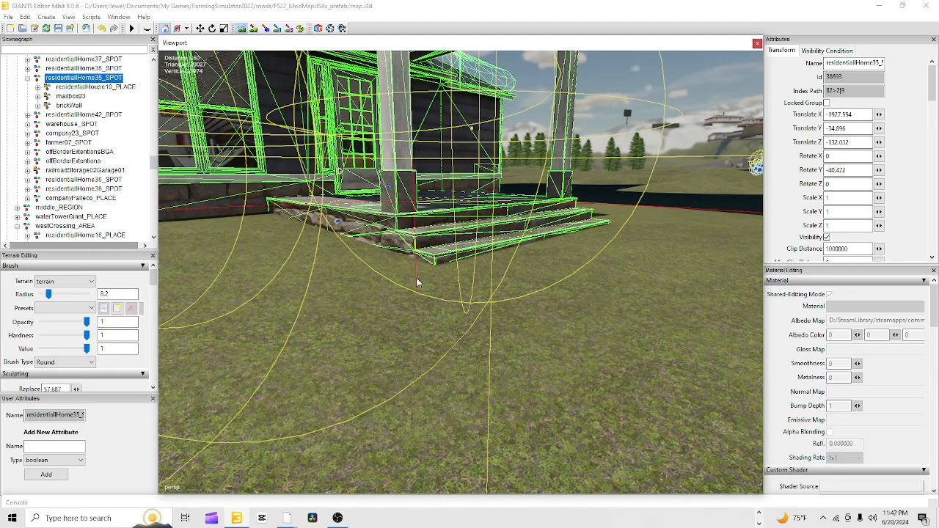
pyautogui.scroll(-3, 417, 282)
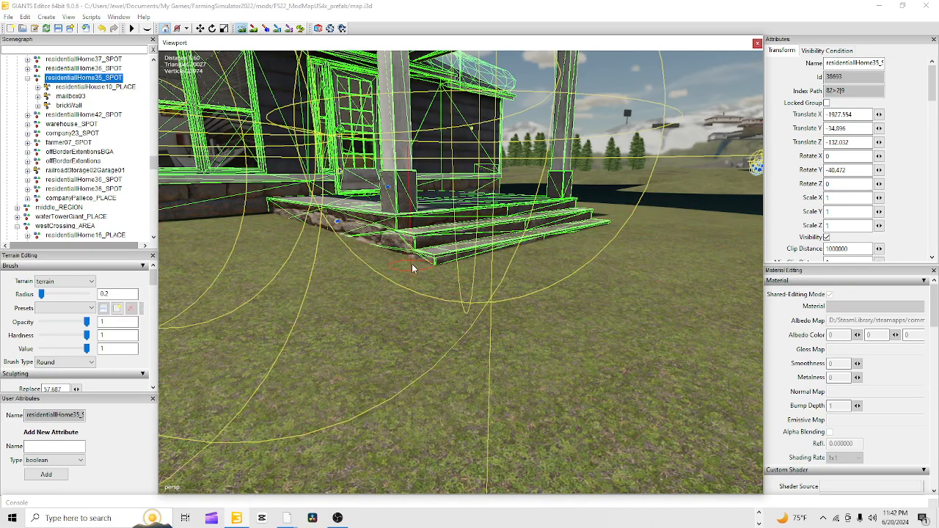
pyautogui.scroll(3, 412, 266)
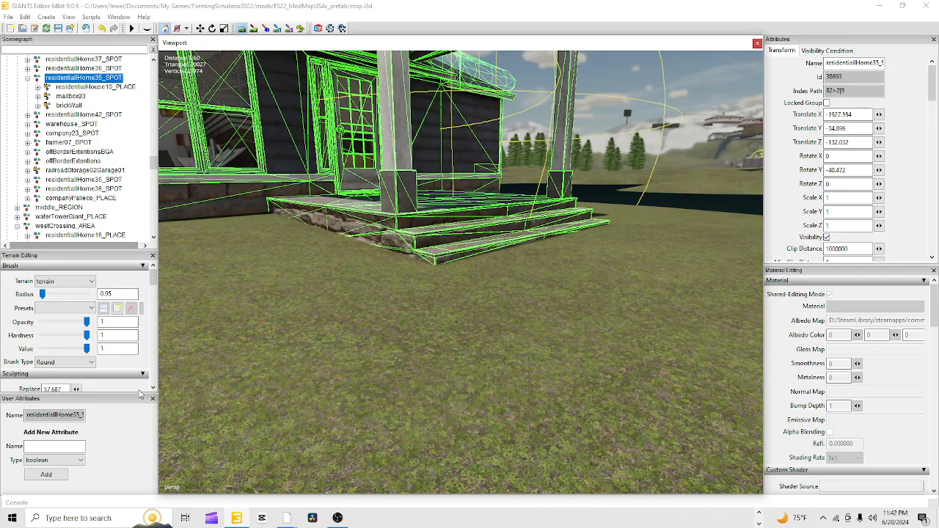
pyautogui.scroll(-4, 6, 337)
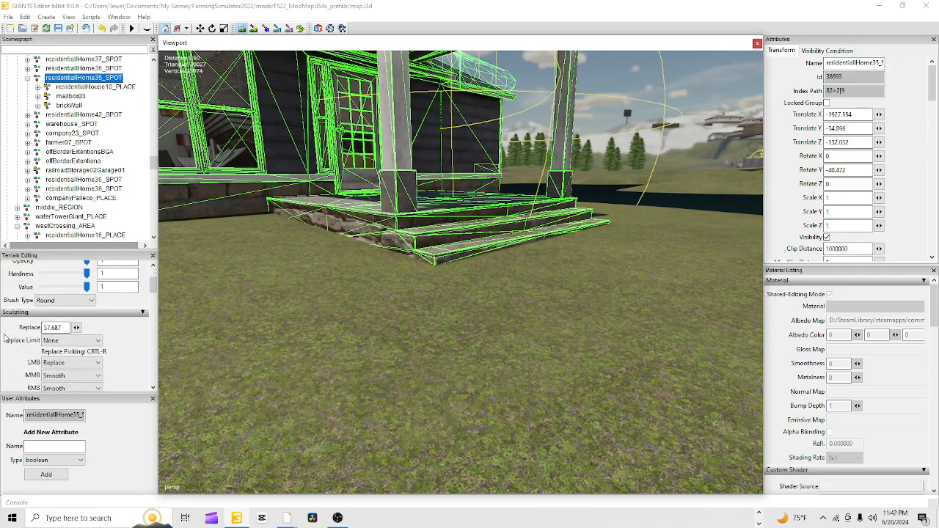
pyautogui.click(47, 301)
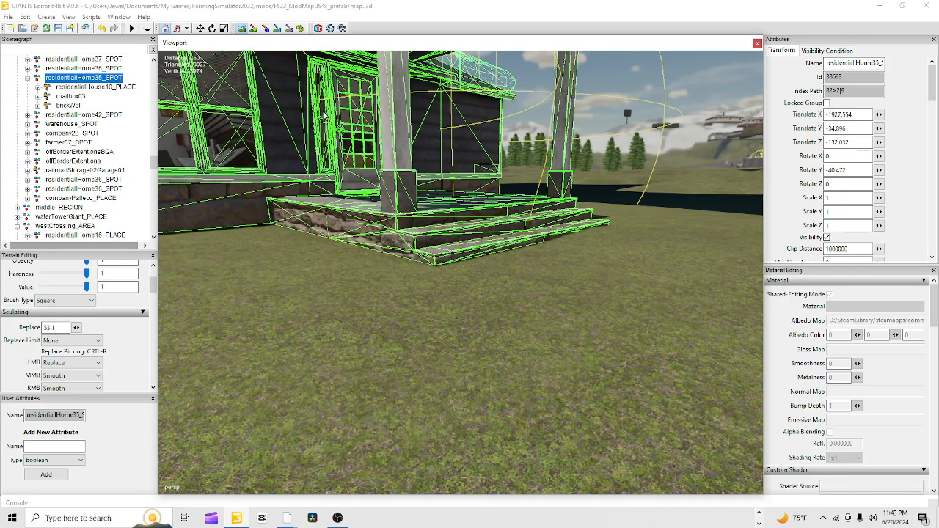
pyautogui.click(242, 29)
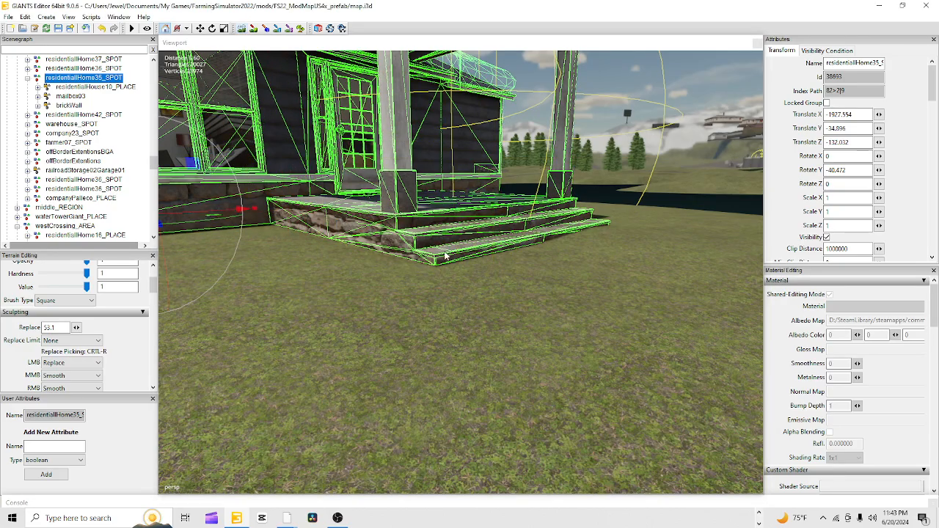
# - Level the terrain around the garage slab and along the front brick wall at replace height 53.1
pyautogui.keyDown('alt'); pyautogui.moveTo(444, 255); pyautogui.dragTo(520, 151); pyautogui.keyUp('alt')
pyautogui.keyDown('alt'); pyautogui.moveTo(520, 151); pyautogui.dragTo(433, 393, button='right'); pyautogui.keyUp('alt')
pyautogui.keyDown('alt'); pyautogui.moveTo(433, 393); pyautogui.dragTo(444, 399); pyautogui.keyUp('alt')
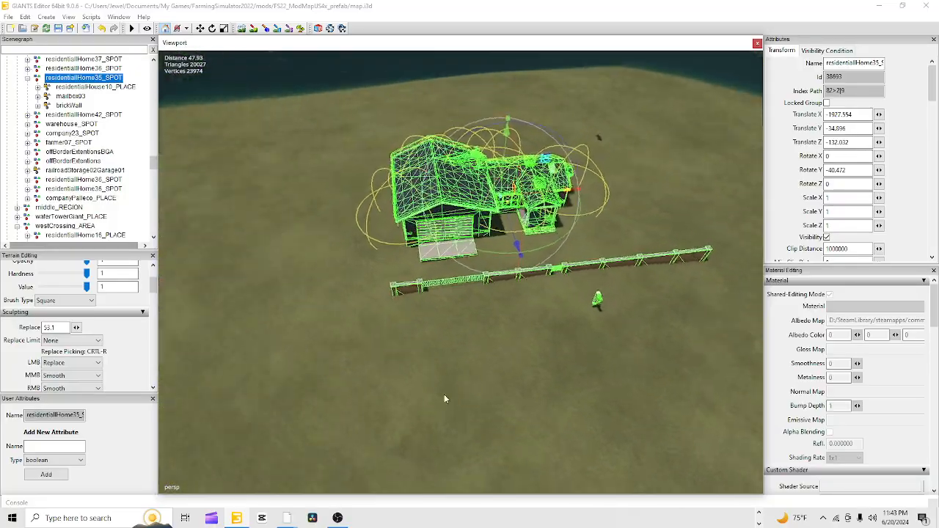
pyautogui.keyDown('alt'); pyautogui.moveTo(445, 398); pyautogui.dragTo(621, 257, button='right'); pyautogui.keyUp('alt')
pyautogui.keyDown('alt'); pyautogui.moveTo(621, 257); pyautogui.dragTo(616, 286); pyautogui.keyUp('alt')
pyautogui.keyDown('alt'); pyautogui.moveTo(617, 285); pyautogui.dragTo(568, 333, button='right'); pyautogui.keyUp('alt')
pyautogui.keyDown('alt'); pyautogui.moveTo(568, 333); pyautogui.dragTo(524, 358); pyautogui.keyUp('alt')
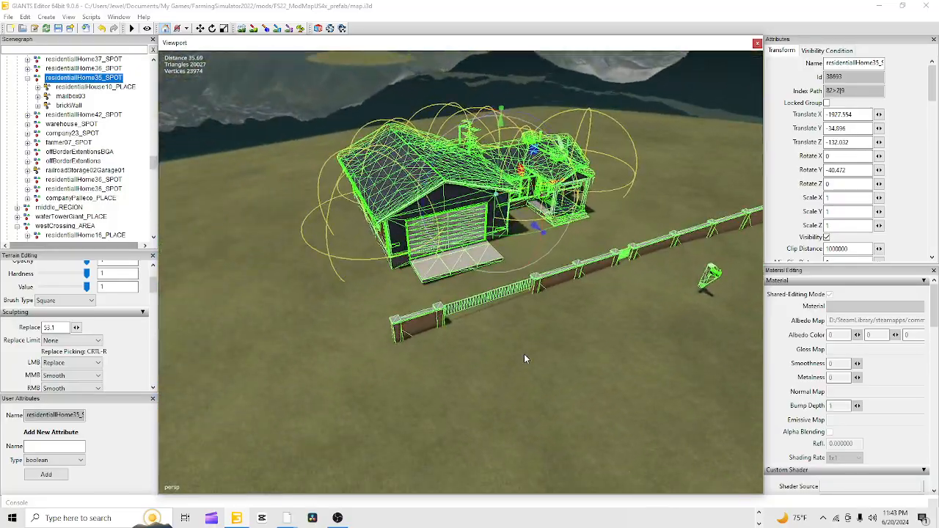
pyautogui.click(242, 29)
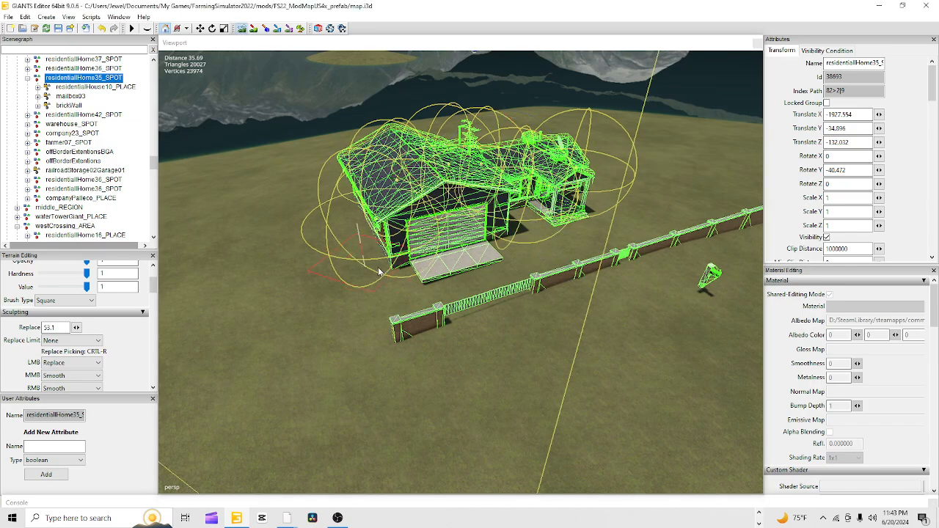
pyautogui.click(411, 296)
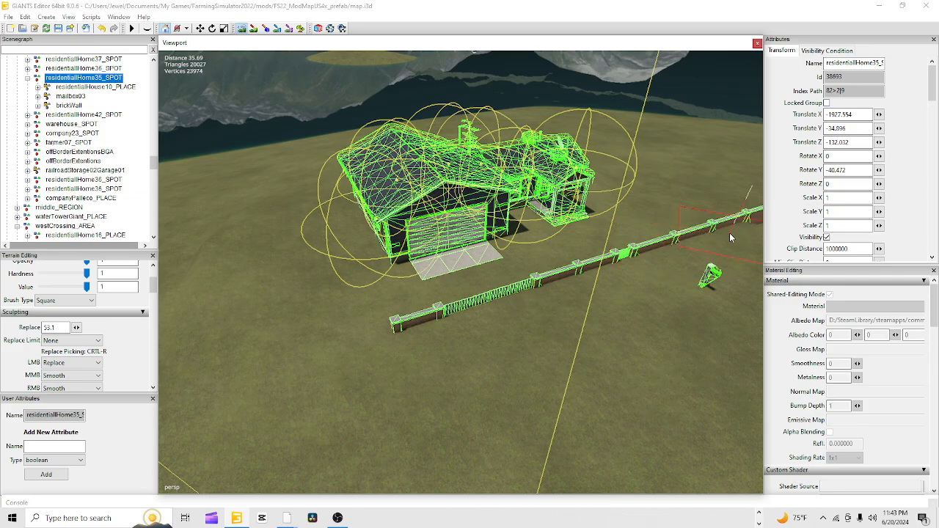
pyautogui.click(242, 28)
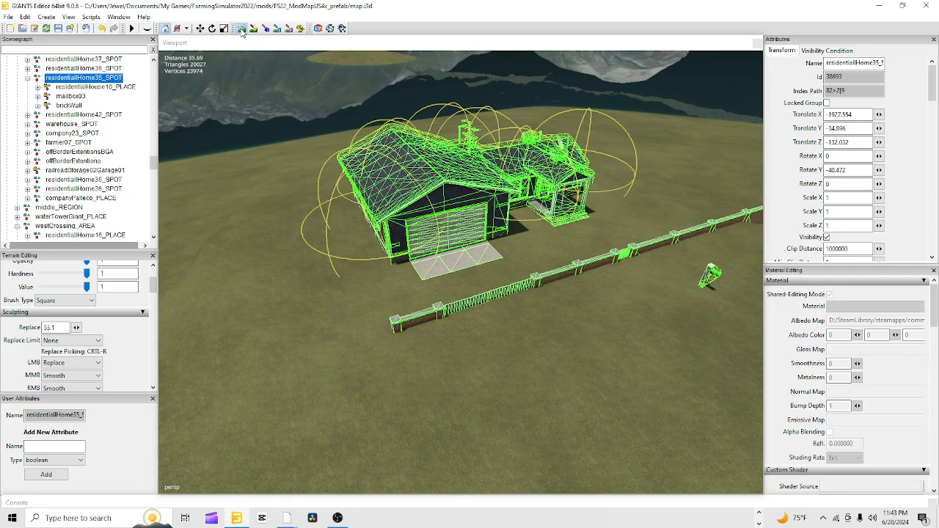
# - Examine the mailbox, the outer face of the brick wall and its gate for gaps above the terrain
pyautogui.keyDown('alt'); pyautogui.moveTo(308, 286); pyautogui.dragTo(430, 292); pyautogui.keyUp('alt')
pyautogui.scroll(3, 399, 321)
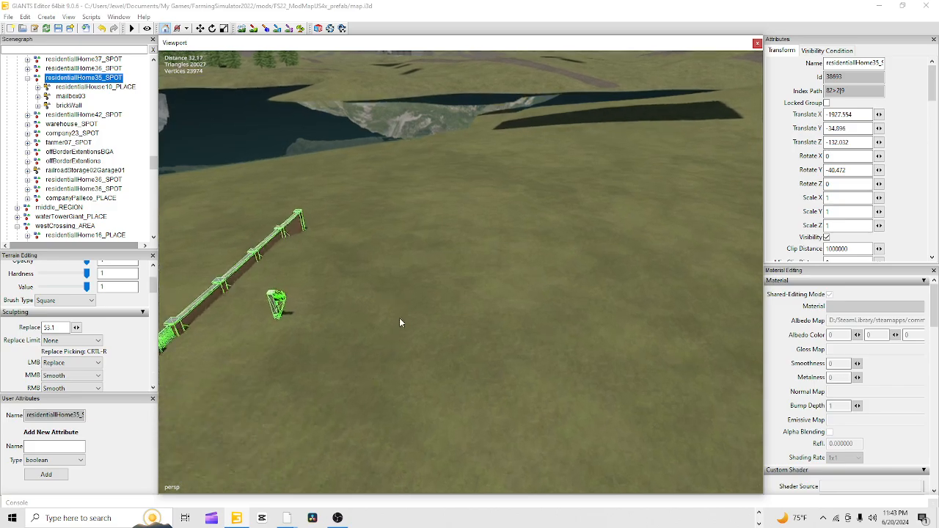
pyautogui.keyDown('alt'); pyautogui.moveTo(498, 282); pyautogui.dragTo(339, 210); pyautogui.keyUp('alt')
pyautogui.scroll(1, 344, 274)
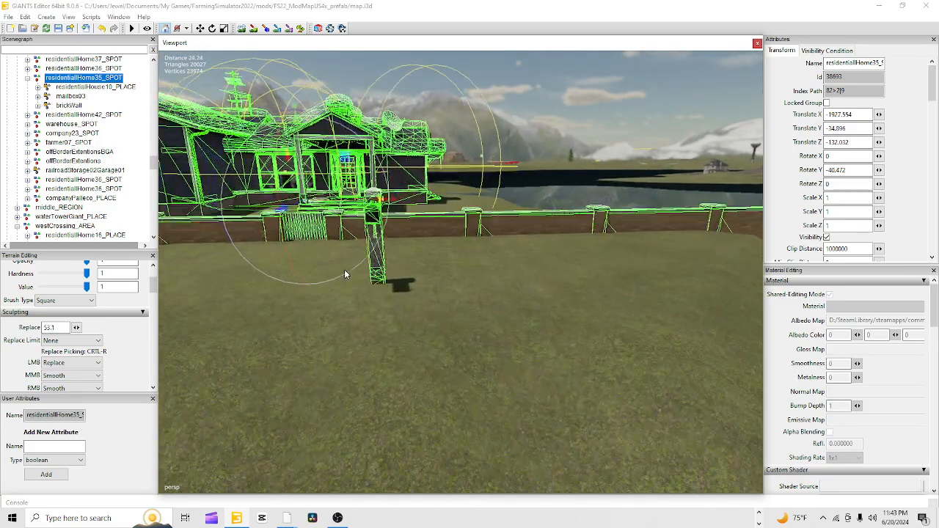
pyautogui.keyDown('alt'); pyautogui.moveTo(345, 274); pyautogui.dragTo(451, 313); pyautogui.keyUp('alt')
pyautogui.scroll(-2, 450, 313)
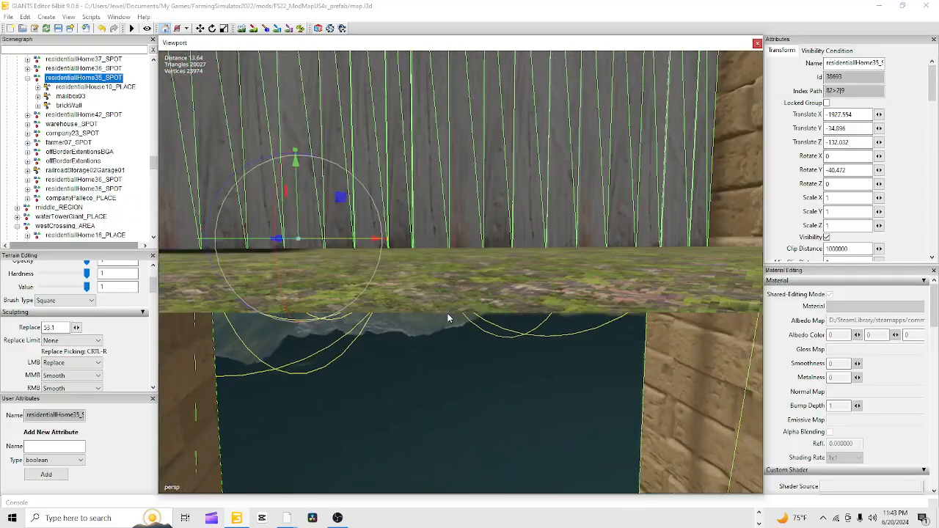
pyautogui.scroll(2, 448, 311)
pyautogui.scroll(-3, 447, 315)
pyautogui.scroll(-3, 445, 320)
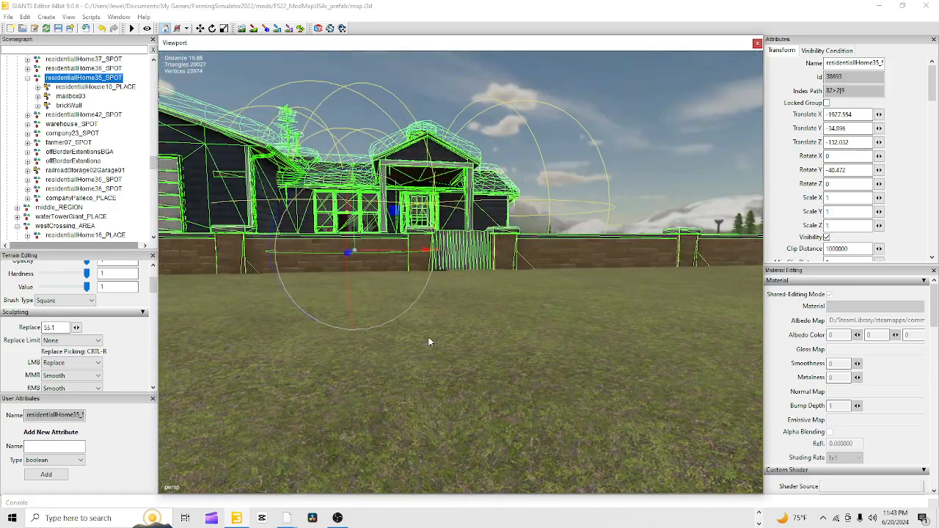
# - Sculpt the terrain in front of the brick wall around the mailbox with the square brush
pyautogui.keyDown('alt'); pyautogui.moveTo(429, 336); pyautogui.dragTo(386, 287); pyautogui.keyUp('alt')
pyautogui.scroll(-3, 411, 354)
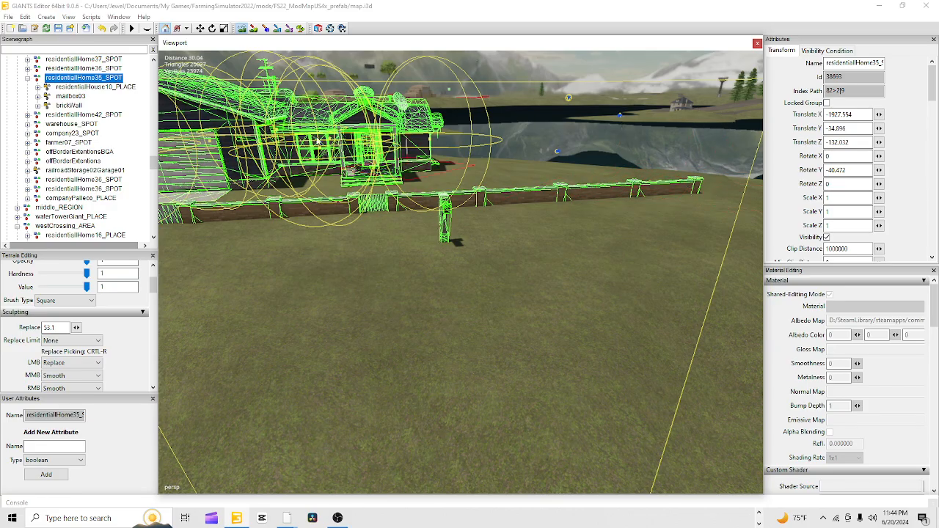
pyautogui.click(242, 27)
# - Sculpt the ground beyond the mailbox, on the outer side of the brick wall, to blend it with the levelled area
pyautogui.keyDown('alt'); pyautogui.moveTo(471, 341); pyautogui.dragTo(417, 401); pyautogui.keyUp('alt')
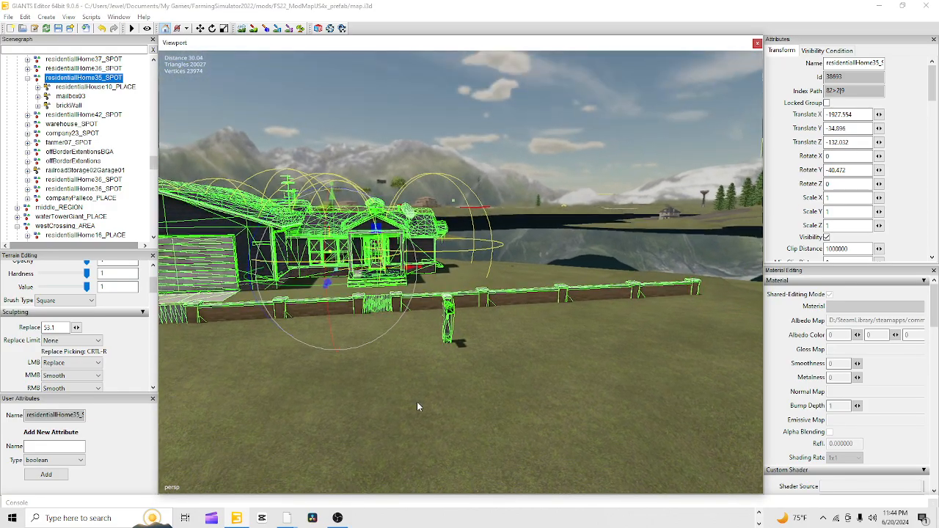
pyautogui.keyDown('alt'); pyautogui.moveTo(417, 401); pyautogui.dragTo(582, 283, button='right'); pyautogui.keyUp('alt')
pyautogui.keyDown('alt'); pyautogui.moveTo(582, 283); pyautogui.dragTo(366, 273); pyautogui.keyUp('alt')
pyautogui.keyDown('alt'); pyautogui.moveTo(461, 263); pyautogui.dragTo(442, 288, button='right'); pyautogui.keyUp('alt')
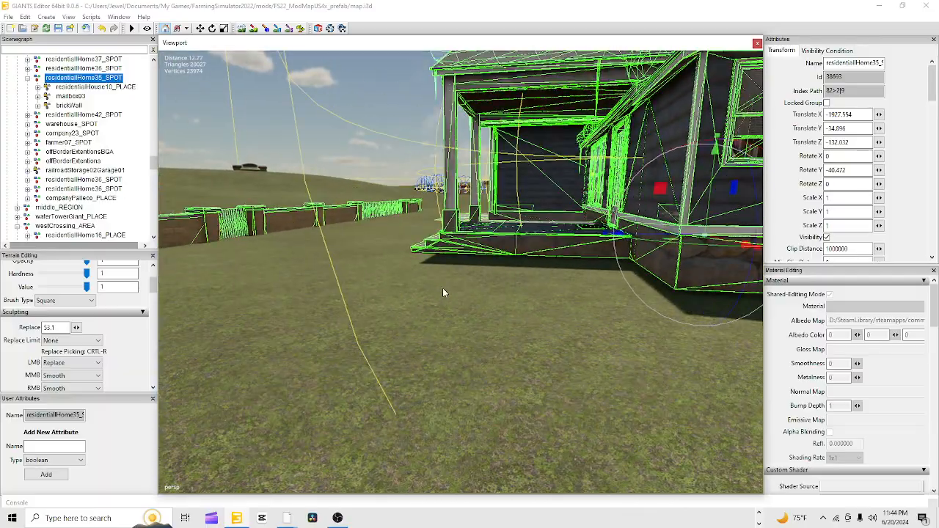
pyautogui.keyDown('alt'); pyautogui.moveTo(442, 288); pyautogui.dragTo(453, 319); pyautogui.keyUp('alt')
pyautogui.keyDown('alt'); pyautogui.moveTo(453, 319); pyautogui.dragTo(411, 408, button='right'); pyautogui.keyUp('alt')
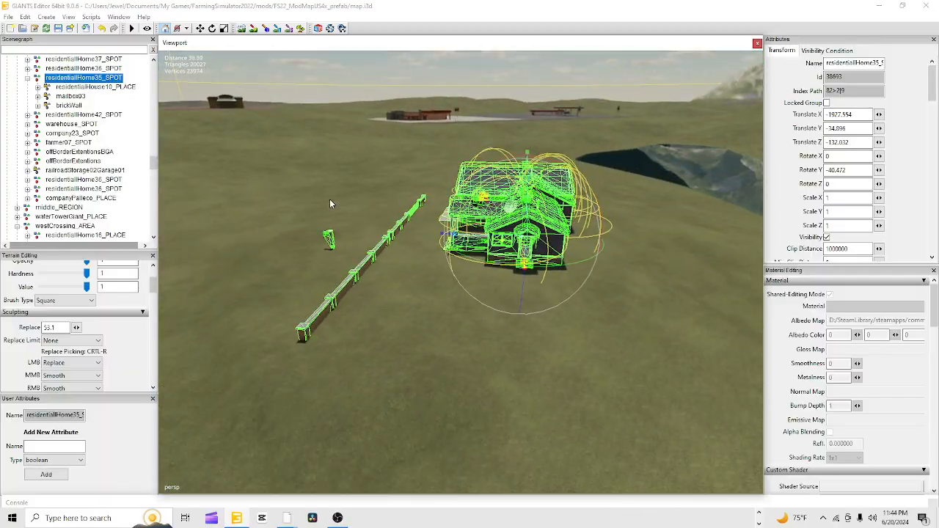
pyautogui.click(240, 29)
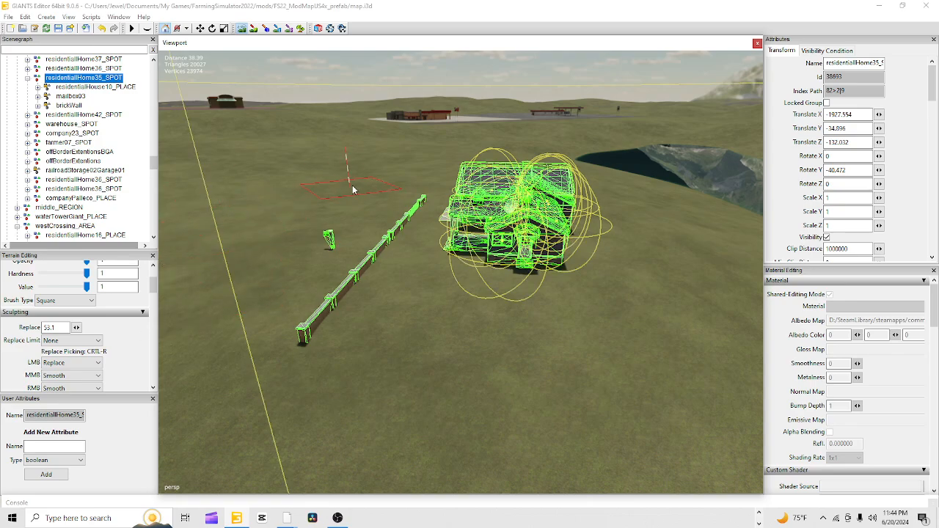
pyautogui.click(241, 28)
# - Sculpt the terrain behind the house along its rear foundation with the square brush
pyautogui.moveTo(442, 289)
pyautogui.keyDown('alt'); pyautogui.mouseDown()
pyautogui.moveTo(503, 315)
pyautogui.moveTo(533, 295)
pyautogui.moveTo(486, 290)
pyautogui.moveTo(504, 305)
pyautogui.moveTo(443, 317)
pyautogui.moveTo(465, 294)
pyautogui.moveTo(356, 304)
pyautogui.moveTo(370, 283)
pyautogui.moveTo(382, 308)
pyautogui.mouseUp(); pyautogui.keyUp('alt')
pyautogui.keyDown('alt'); pyautogui.moveTo(381, 304); pyautogui.dragTo(435, 272, button='right'); pyautogui.keyUp('alt')
pyautogui.keyDown('alt'); pyautogui.moveTo(435, 271); pyautogui.dragTo(411, 304); pyautogui.keyUp('alt')
pyautogui.keyDown('alt'); pyautogui.moveTo(411, 304); pyautogui.dragTo(423, 285, button='right'); pyautogui.keyUp('alt')
pyautogui.keyDown('alt'); pyautogui.moveTo(423, 289); pyautogui.dragTo(335, 298); pyautogui.keyUp('alt')
pyautogui.keyDown('alt'); pyautogui.moveTo(335, 298); pyautogui.dragTo(337, 394, button='right'); pyautogui.keyUp('alt')
pyautogui.keyDown('alt'); pyautogui.moveTo(337, 394); pyautogui.dragTo(266, 355); pyautogui.keyUp('alt')
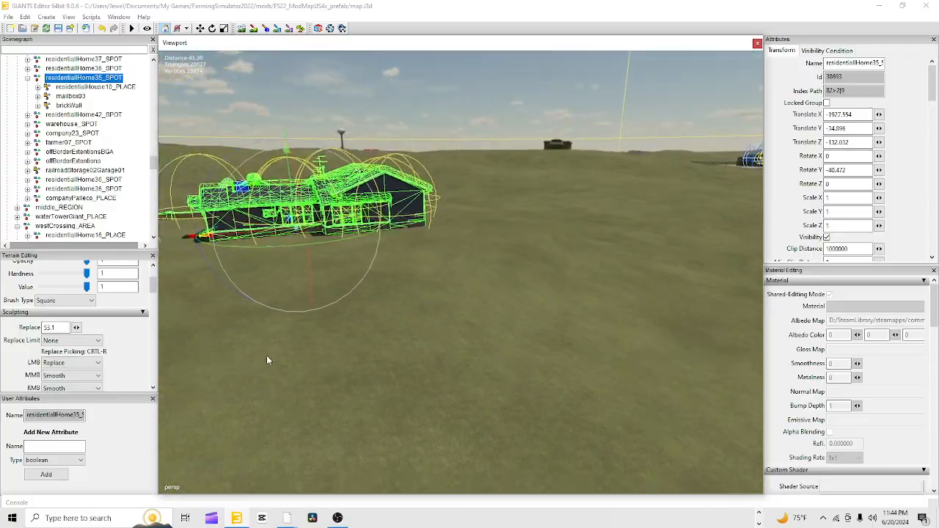
pyautogui.click(241, 29)
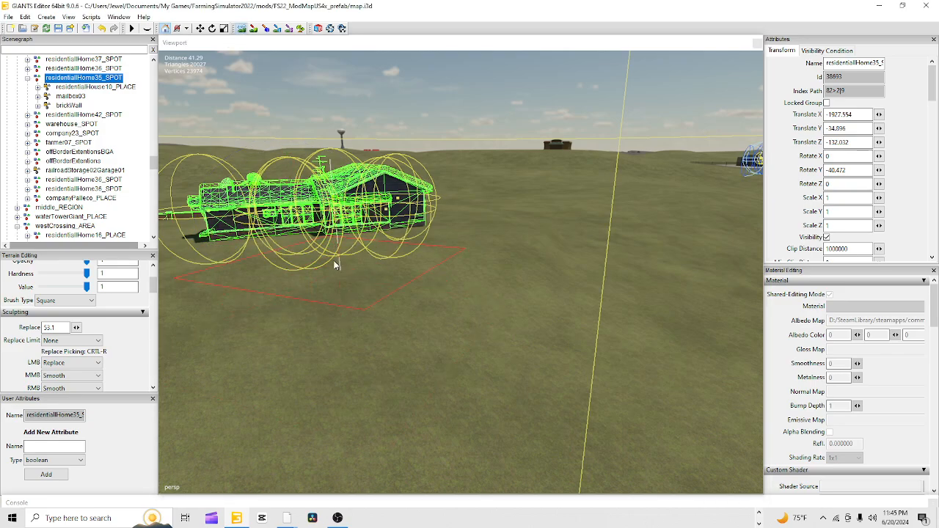
pyautogui.moveTo(334, 250); pyautogui.dragTo(400, 255)
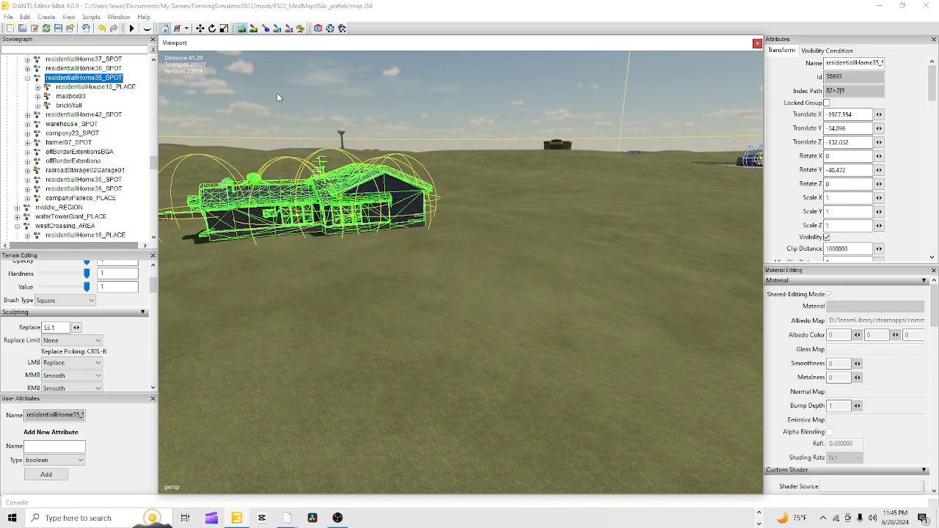
pyautogui.click(242, 29)
# - Smooth the wider slope around the back of the house and toward the water into the surrounding terrain
pyautogui.scroll(5, 385, 269)
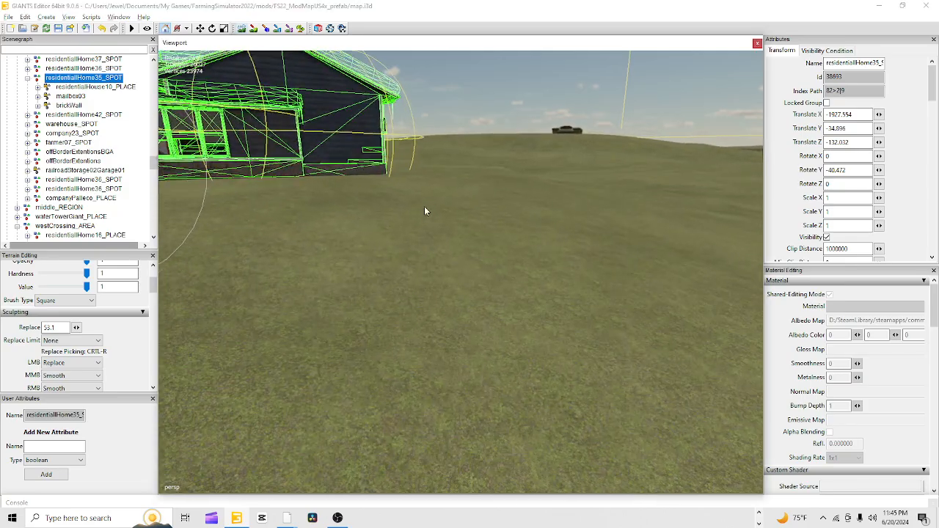
pyautogui.moveTo(425, 208)
pyautogui.keyDown('alt'); pyautogui.mouseDown()
pyautogui.moveTo(355, 247)
pyautogui.moveTo(335, 358)
pyautogui.moveTo(346, 346)
pyautogui.moveTo(582, 348)
pyautogui.moveTo(366, 440)
pyautogui.mouseUp(); pyautogui.keyUp('alt')
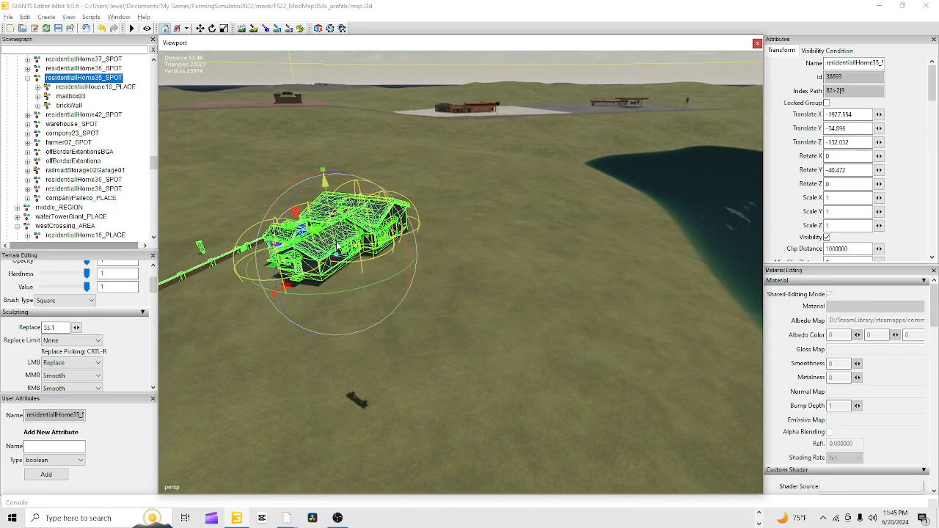
pyautogui.click(242, 30)
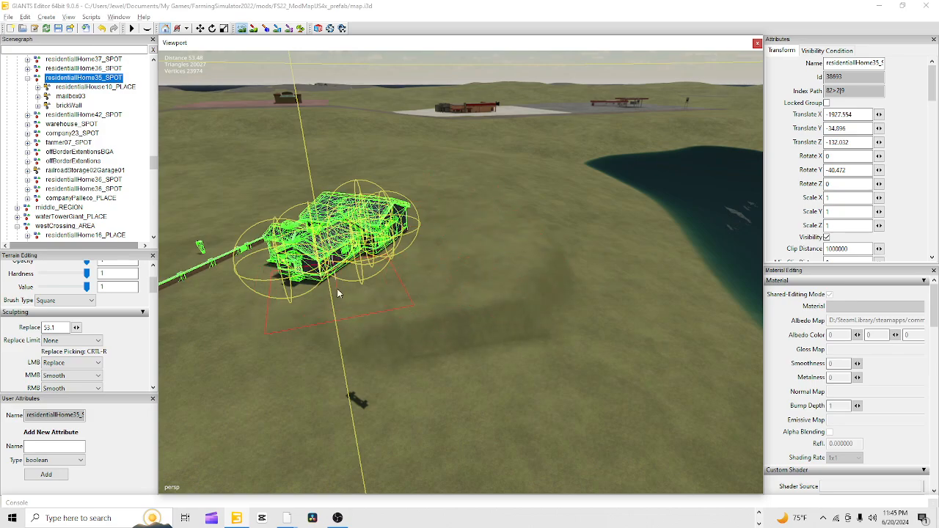
pyautogui.moveTo(337, 294)
pyautogui.mouseDown()
pyautogui.moveTo(473, 297)
pyautogui.moveTo(543, 261)
pyautogui.moveTo(527, 220)
pyautogui.mouseUp()
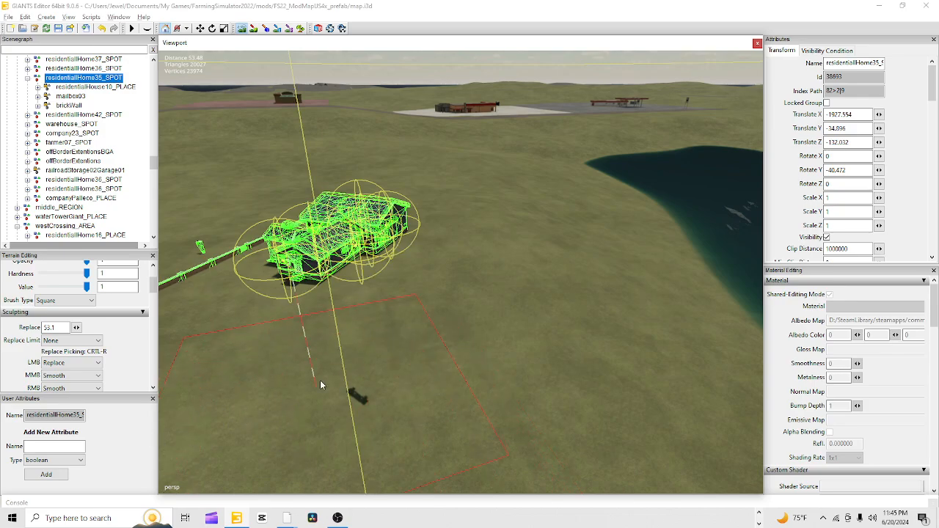
pyautogui.click(242, 28)
# - Inspect the rear and window-side foundations of the house and the surrounding slope for ground contact and uneven terrain
pyautogui.moveTo(469, 323)
pyautogui.keyDown('alt'); pyautogui.mouseDown(button='right')
pyautogui.moveTo(505, 325)
pyautogui.moveTo(647, 89)
pyautogui.mouseUp(button='right'); pyautogui.keyUp('alt')
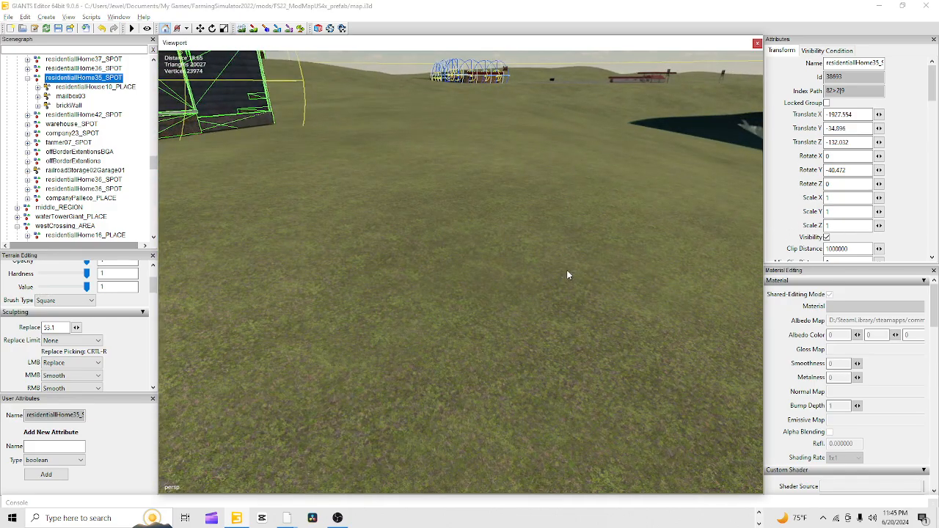
pyautogui.keyDown('alt'); pyautogui.moveTo(566, 270); pyautogui.dragTo(599, 223); pyautogui.keyUp('alt')
pyautogui.keyDown('alt'); pyautogui.moveTo(437, 312); pyautogui.dragTo(571, 259, button='right'); pyautogui.keyUp('alt')
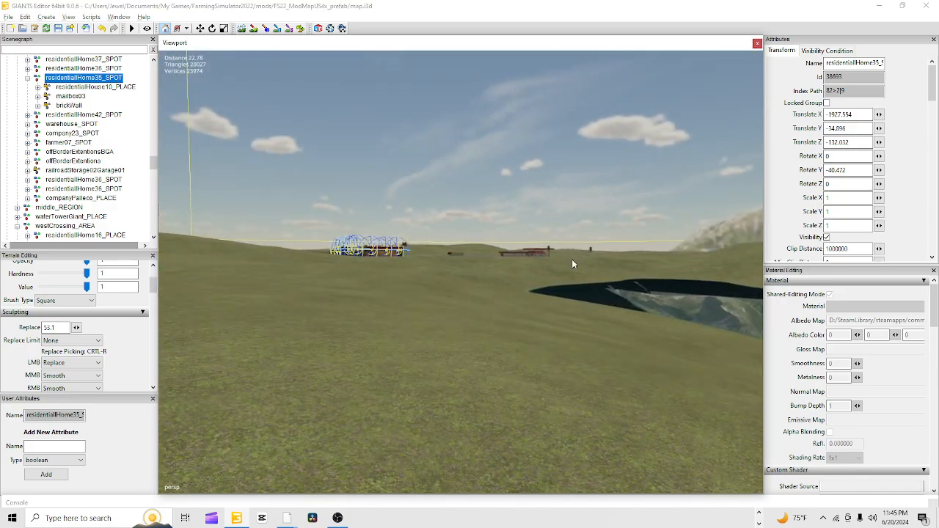
pyautogui.keyDown('alt'); pyautogui.moveTo(572, 259); pyautogui.dragTo(351, 300); pyautogui.keyUp('alt')
pyautogui.keyDown('alt'); pyautogui.moveTo(351, 300); pyautogui.dragTo(379, 253, button='right'); pyautogui.keyUp('alt')
pyautogui.keyDown('alt'); pyautogui.moveTo(396, 318); pyautogui.dragTo(406, 323); pyautogui.keyUp('alt')
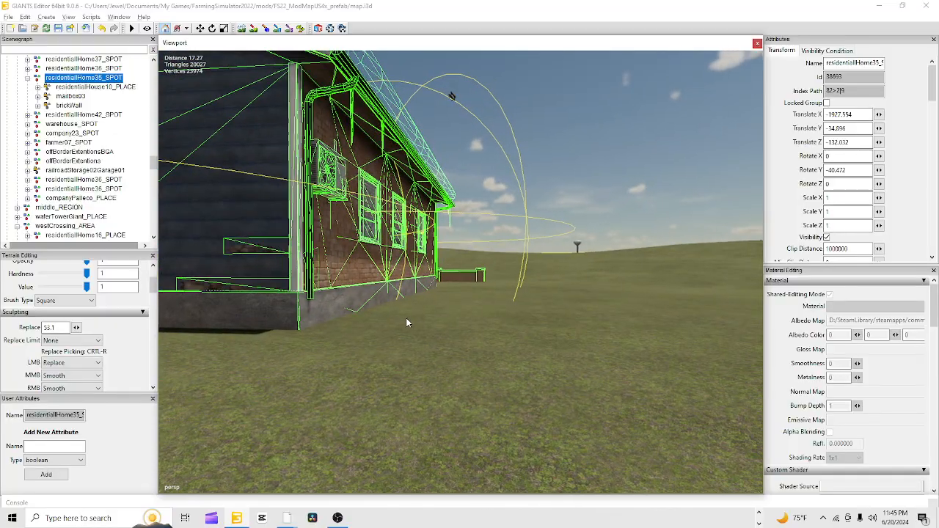
pyautogui.keyDown('alt'); pyautogui.moveTo(407, 323); pyautogui.dragTo(419, 289, button='right'); pyautogui.keyUp('alt')
pyautogui.keyDown('alt'); pyautogui.moveTo(419, 289); pyautogui.dragTo(677, 288); pyautogui.keyUp('alt')
pyautogui.keyDown('alt'); pyautogui.moveTo(676, 287); pyautogui.dragTo(602, 274, button='right'); pyautogui.keyUp('alt')
pyautogui.keyDown('alt'); pyautogui.moveTo(603, 273); pyautogui.dragTo(304, 257); pyautogui.keyUp('alt')
pyautogui.keyDown('alt'); pyautogui.moveTo(303, 257); pyautogui.dragTo(333, 287, button='right'); pyautogui.keyUp('alt')
pyautogui.keyDown('alt'); pyautogui.moveTo(334, 287); pyautogui.dragTo(446, 292); pyautogui.keyUp('alt')
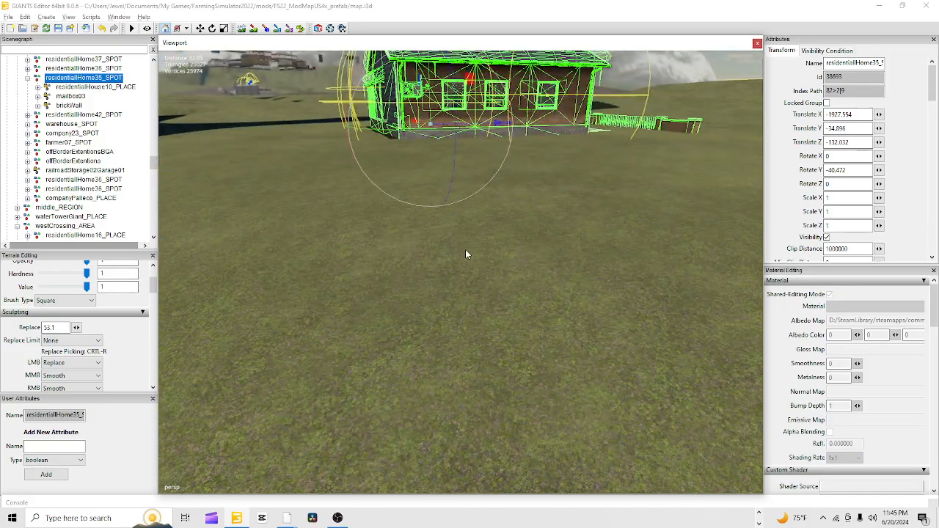
# - Sculpt the open slope behind the house with the square brush to blend it into the surrounding terrain
pyautogui.keyDown('alt'); pyautogui.moveTo(465, 255); pyautogui.dragTo(348, 306, button='right'); pyautogui.keyUp('alt')
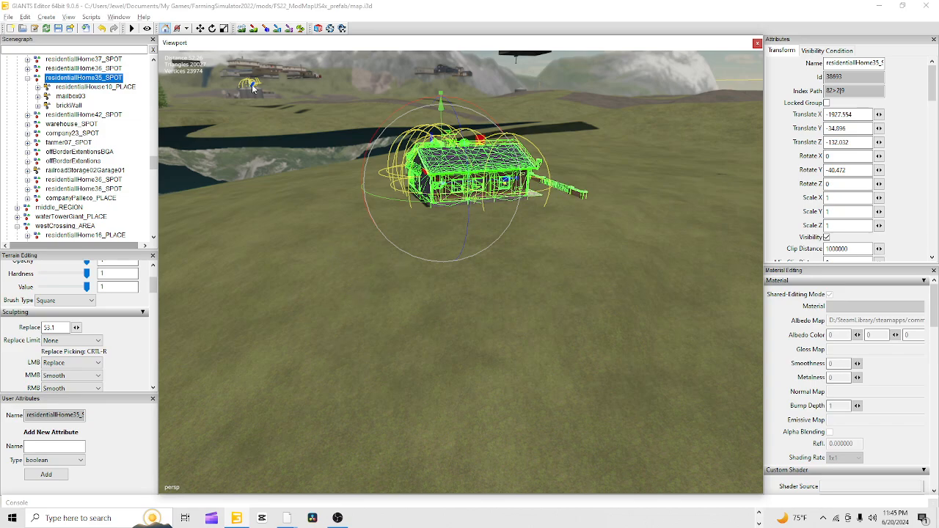
pyautogui.click(241, 28)
pyautogui.click(640, 253)
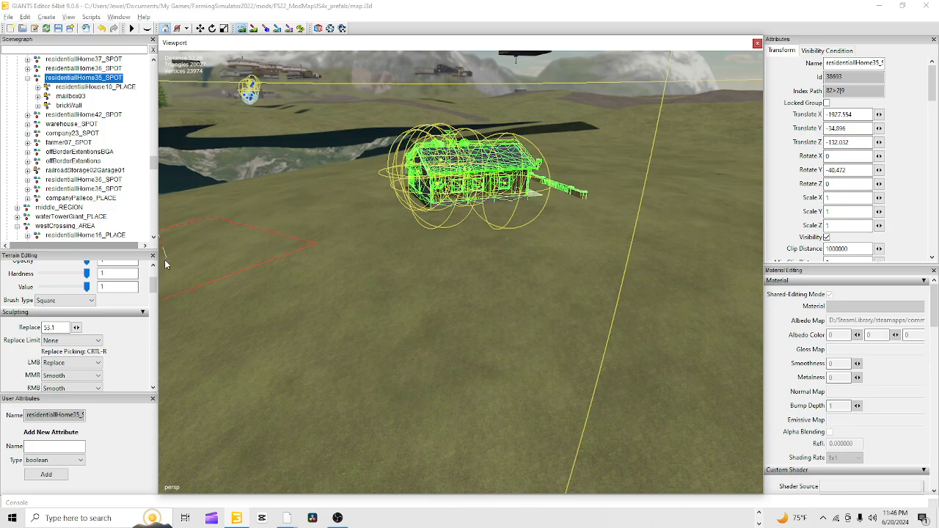
pyautogui.click(240, 32)
# - Select the brickWall object in the residentialHome35_SPOT group and raise it to a Translate Y of -3.993
pyautogui.scroll(3, 446, 314)
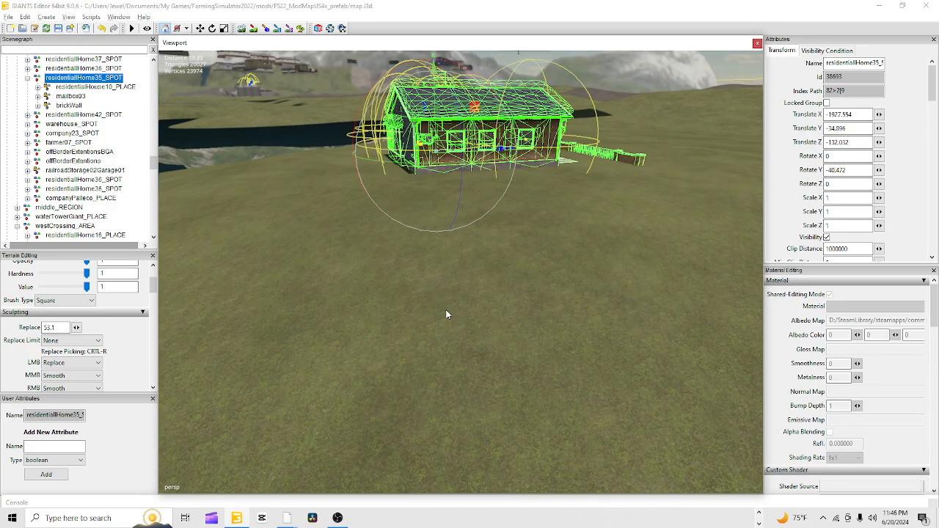
pyautogui.keyDown('alt'); pyautogui.moveTo(446, 314); pyautogui.dragTo(488, 294); pyautogui.keyUp('alt')
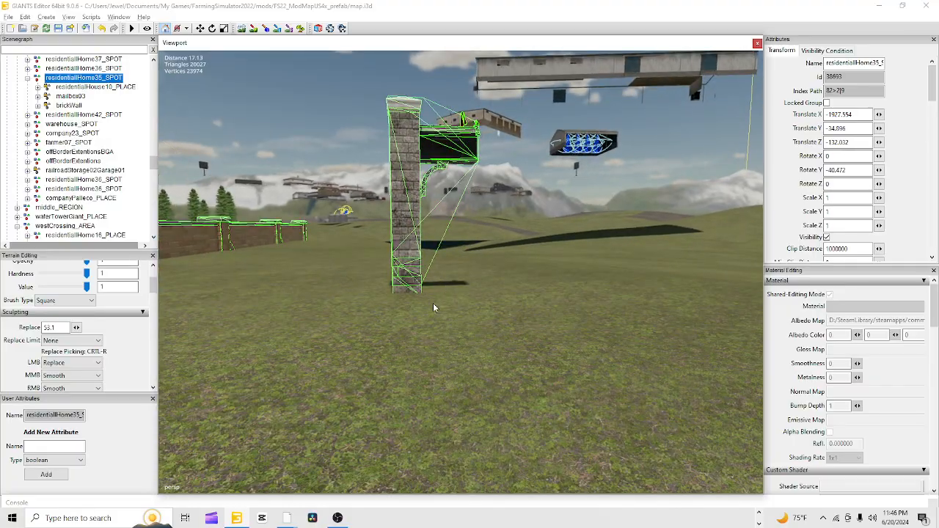
pyautogui.keyDown('alt'); pyautogui.moveTo(433, 309); pyautogui.dragTo(526, 290); pyautogui.keyUp('alt')
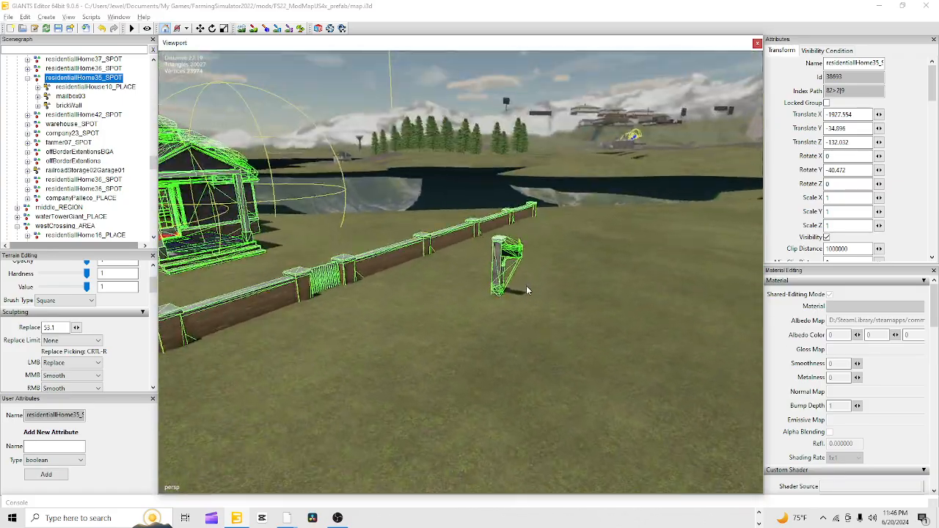
pyautogui.keyDown('alt'); pyautogui.moveTo(460, 308); pyautogui.dragTo(402, 337); pyautogui.keyUp('alt')
pyautogui.click(516, 297)
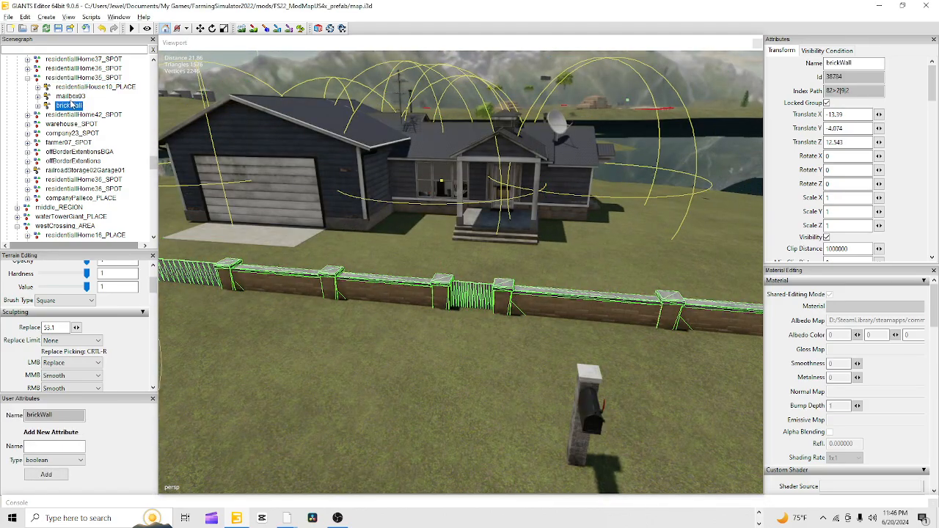
pyautogui.keyDown('alt'); pyautogui.moveTo(208, 244); pyautogui.dragTo(195, 283); pyautogui.keyUp('alt')
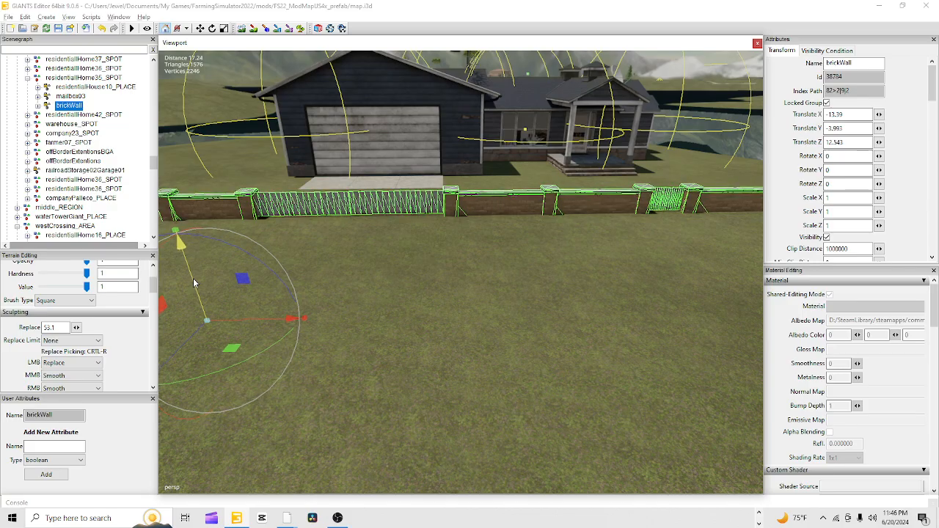
# - Examine the base of the brick wall and its gates along the full length for ground contact
pyautogui.keyDown('alt'); pyautogui.moveTo(394, 392); pyautogui.dragTo(438, 381); pyautogui.keyUp('alt')
pyautogui.keyDown('alt'); pyautogui.moveTo(438, 381); pyautogui.dragTo(460, 387, button='right'); pyautogui.keyUp('alt')
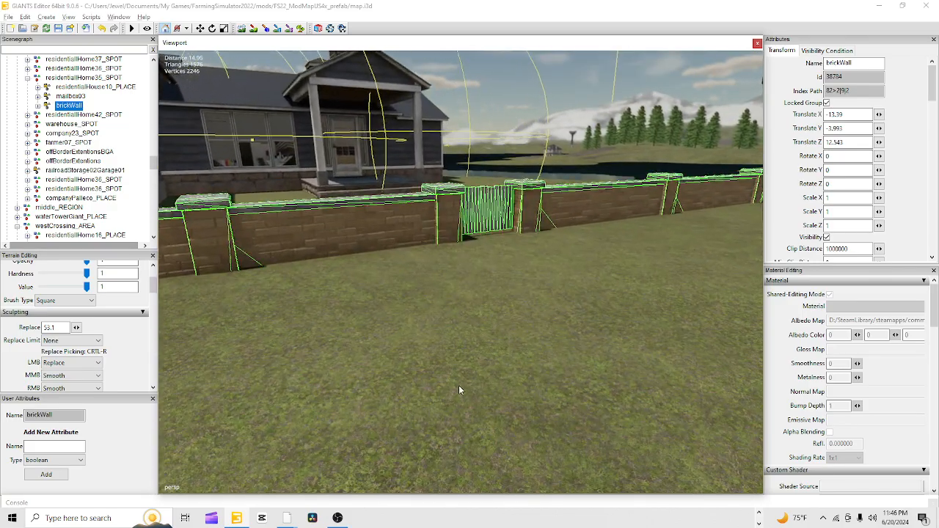
pyautogui.keyDown('alt'); pyautogui.moveTo(459, 388); pyautogui.dragTo(404, 431); pyautogui.keyUp('alt')
pyautogui.scroll(3, 490, 366)
pyautogui.scroll(3, 449, 335)
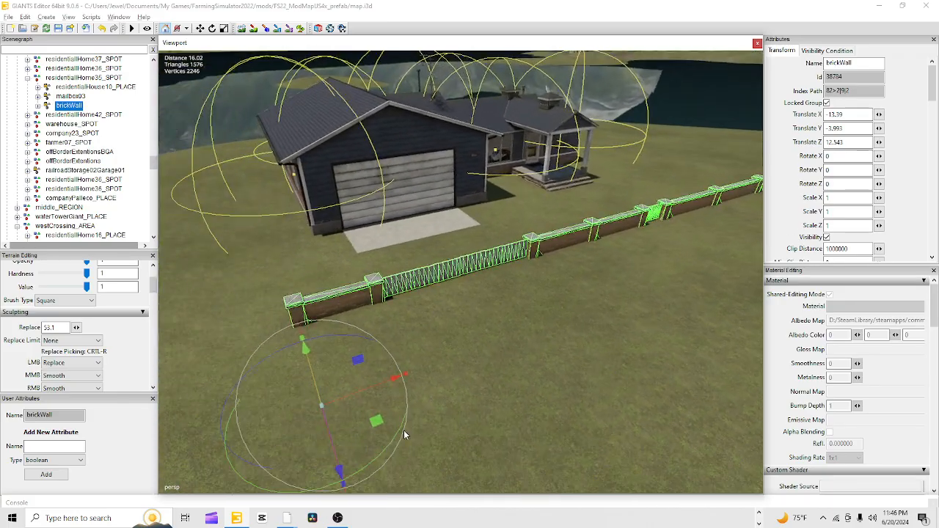
pyautogui.keyDown('alt'); pyautogui.moveTo(405, 431); pyautogui.dragTo(450, 313, button='right'); pyautogui.keyUp('alt')
pyautogui.moveTo(451, 312)
pyautogui.keyDown('alt'); pyautogui.mouseDown()
pyautogui.moveTo(466, 278)
pyautogui.moveTo(442, 303)
pyautogui.mouseUp(); pyautogui.keyUp('alt')
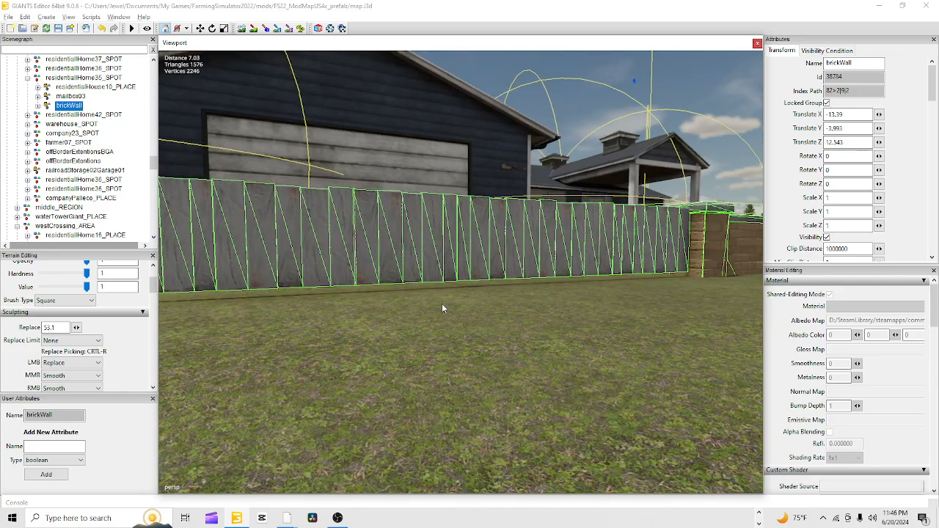
pyautogui.keyDown('alt'); pyautogui.moveTo(442, 308); pyautogui.dragTo(416, 403, button='right'); pyautogui.keyUp('alt')
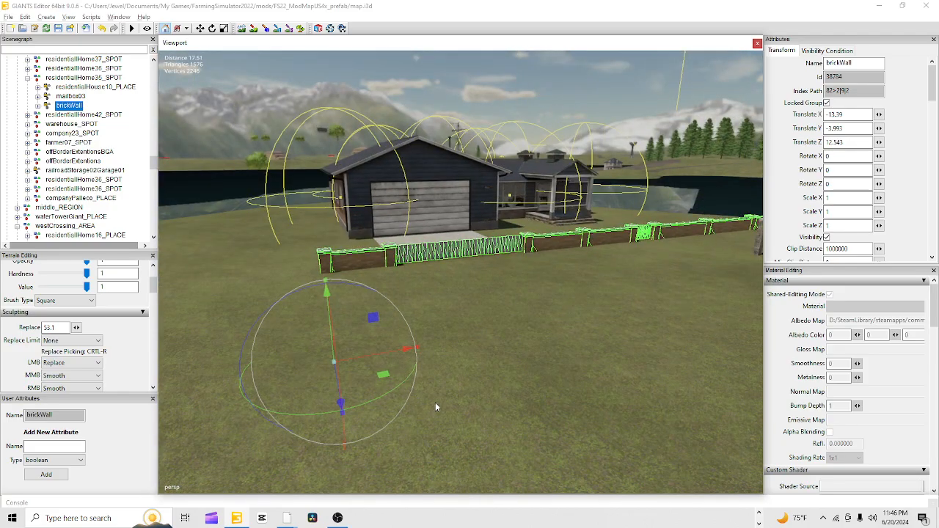
pyautogui.keyDown('alt'); pyautogui.moveTo(435, 402); pyautogui.dragTo(482, 383); pyautogui.keyUp('alt')
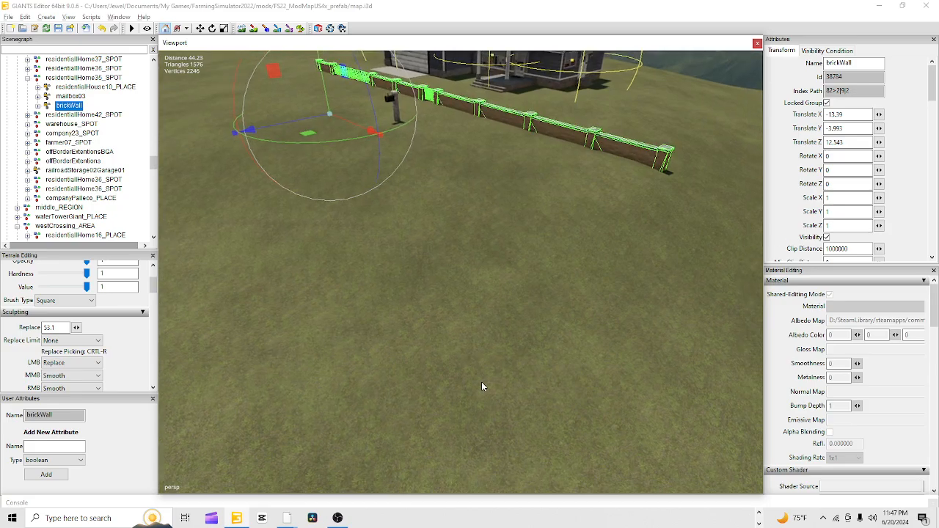
# - Sculpt the open ground outside the brick wall, beyond the mailbox, to even out the slope
pyautogui.keyDown('alt'); pyautogui.moveTo(444, 332); pyautogui.dragTo(348, 98); pyautogui.keyUp('alt')
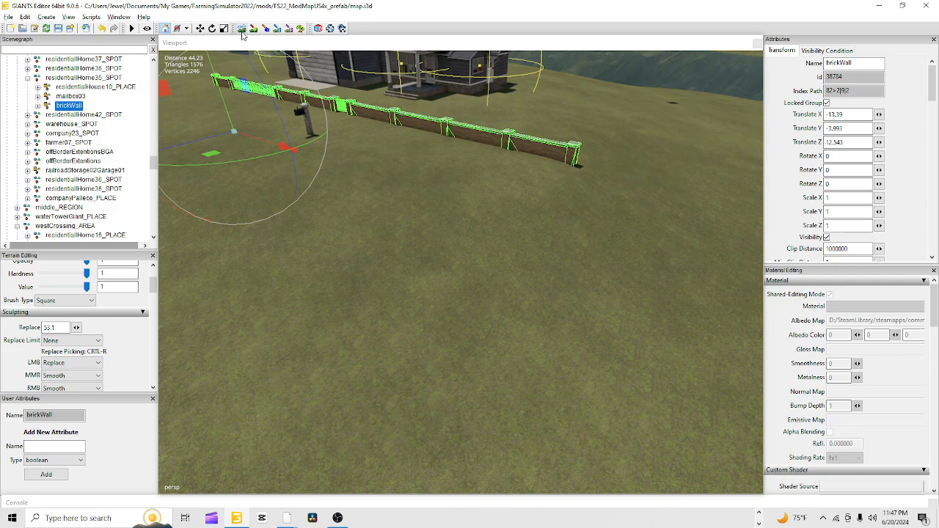
pyautogui.click(241, 30)
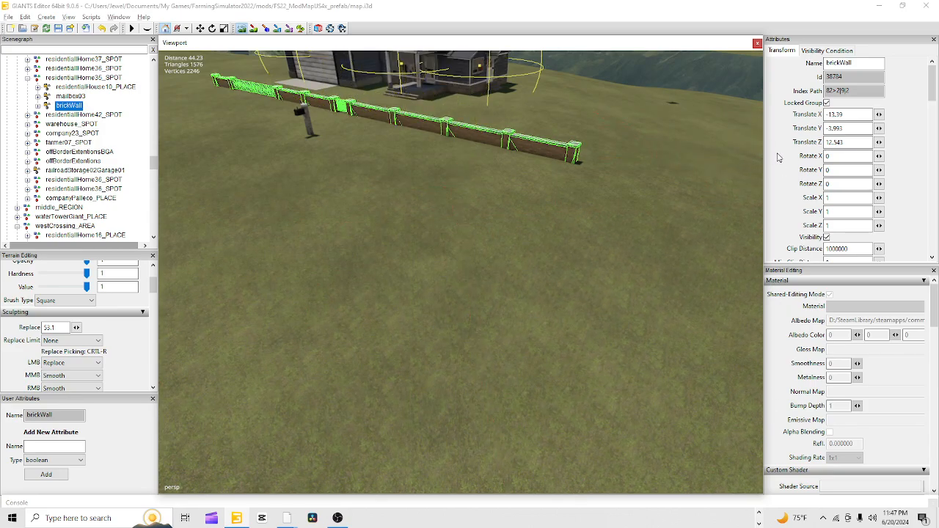
pyautogui.click(807, 271)
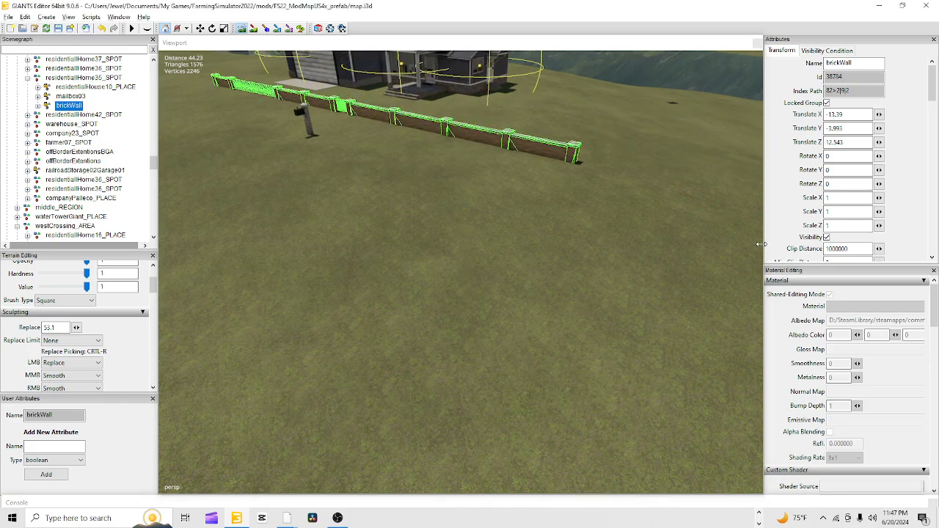
pyautogui.click(733, 233)
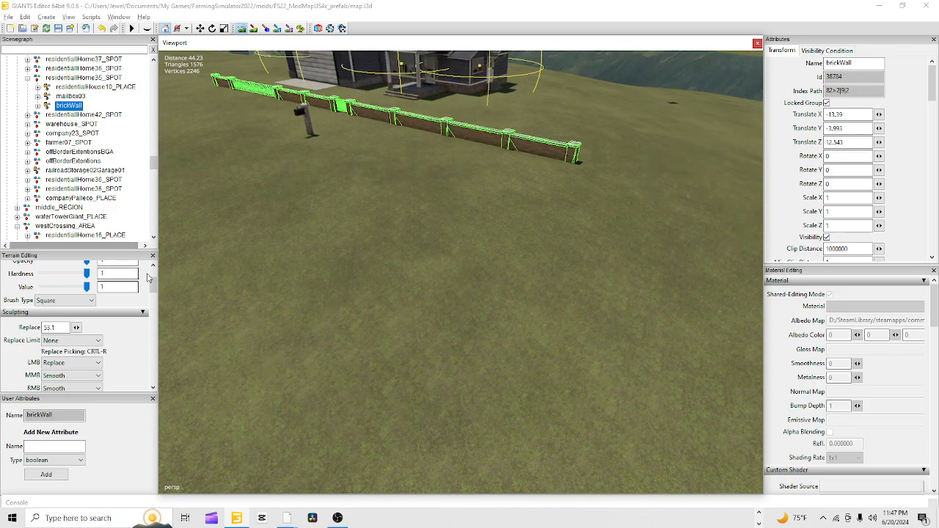
pyautogui.click(243, 30)
# - Inspect the terrain around the small side entrance of the house and the nearby end of the brick wall
pyautogui.keyDown('alt'); pyautogui.moveTo(317, 254); pyautogui.dragTo(389, 253, button='right'); pyautogui.keyUp('alt')
pyautogui.keyDown('alt'); pyautogui.moveTo(390, 253); pyautogui.dragTo(282, 223); pyautogui.keyUp('alt')
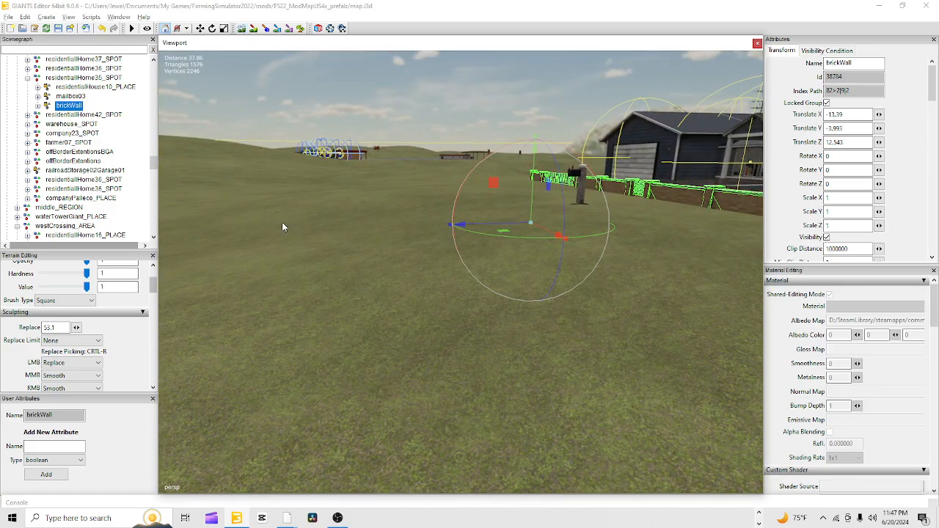
pyautogui.keyDown('alt'); pyautogui.moveTo(620, 254); pyautogui.dragTo(488, 343); pyautogui.keyUp('alt')
pyautogui.keyDown('alt'); pyautogui.moveTo(487, 344); pyautogui.dragTo(629, 241, button='right'); pyautogui.keyUp('alt')
pyautogui.keyDown('alt'); pyautogui.moveTo(629, 242); pyautogui.dragTo(501, 245); pyautogui.keyUp('alt')
pyautogui.keyDown('alt'); pyautogui.moveTo(502, 245); pyautogui.dragTo(462, 306, button='right'); pyautogui.keyUp('alt')
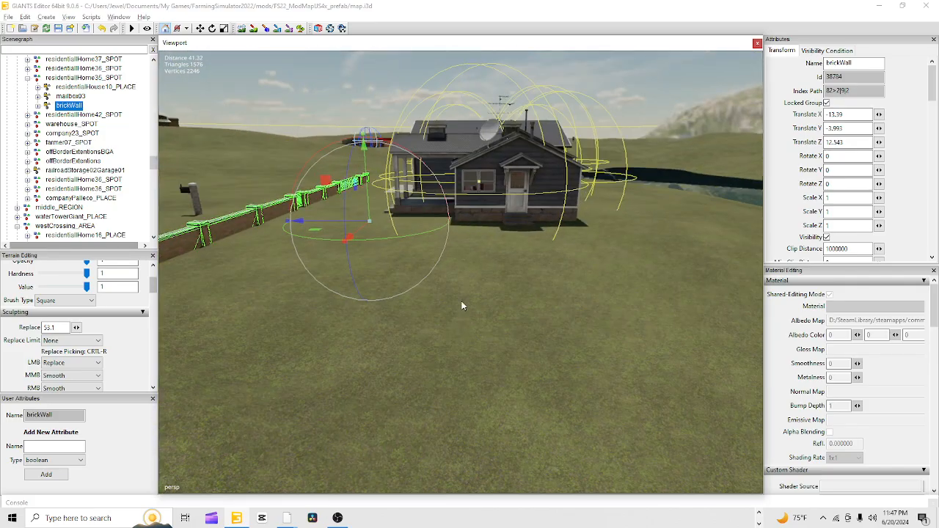
pyautogui.keyDown('alt'); pyautogui.moveTo(498, 292); pyautogui.dragTo(435, 377); pyautogui.keyUp('alt')
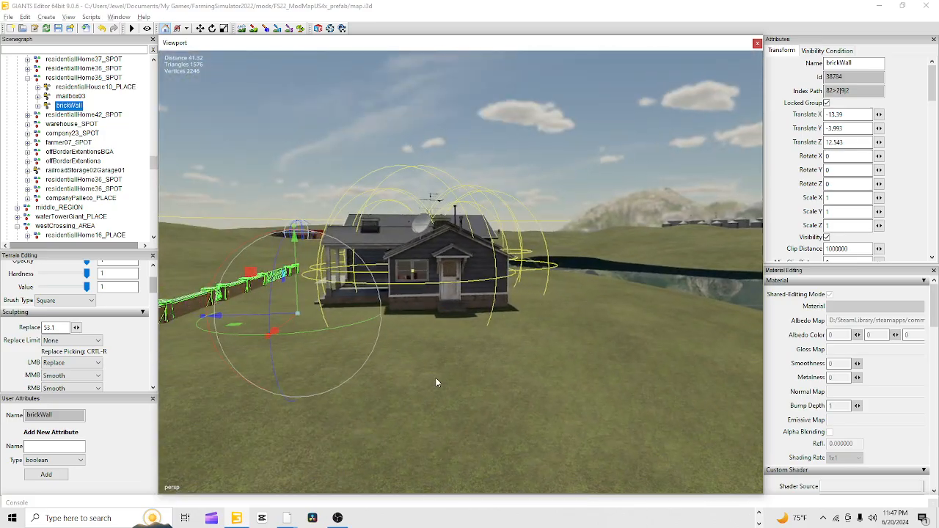
pyautogui.keyDown('alt'); pyautogui.moveTo(435, 377); pyautogui.dragTo(547, 299, button='right'); pyautogui.keyUp('alt')
pyautogui.keyDown('alt'); pyautogui.moveTo(547, 298); pyautogui.dragTo(720, 289); pyautogui.keyUp('alt')
pyautogui.scroll(3, 604, 314)
pyautogui.keyDown('alt'); pyautogui.moveTo(604, 315); pyautogui.dragTo(628, 406); pyautogui.keyUp('alt')
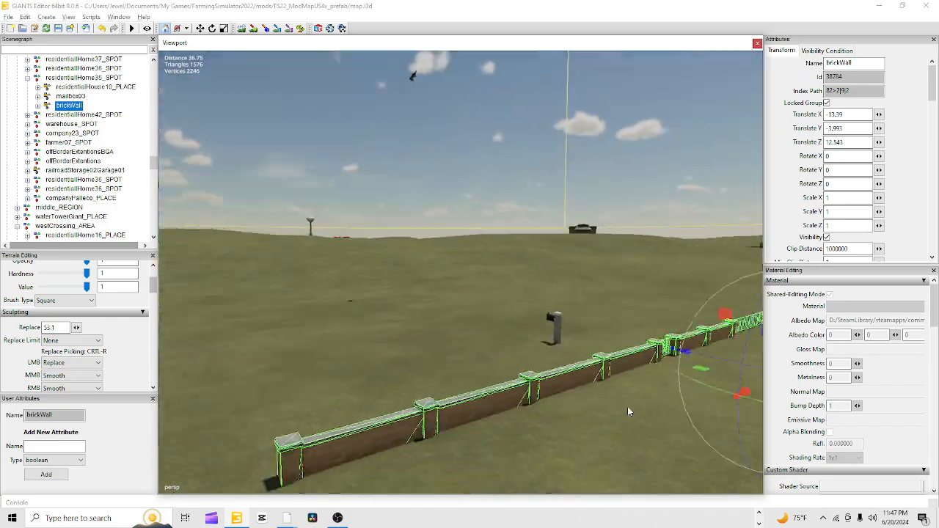
# - Examine the ground outside the brick wall and past the mailbox for uneven transitions into the hills
pyautogui.keyDown('alt'); pyautogui.moveTo(628, 406); pyautogui.dragTo(478, 320, button='middle'); pyautogui.keyUp('alt')
pyautogui.scroll(-2, 474, 363)
pyautogui.keyDown('alt'); pyautogui.moveTo(466, 377); pyautogui.dragTo(433, 389); pyautogui.keyUp('alt')
pyautogui.keyDown('alt'); pyautogui.moveTo(433, 389); pyautogui.dragTo(513, 270, button='middle'); pyautogui.keyUp('alt')
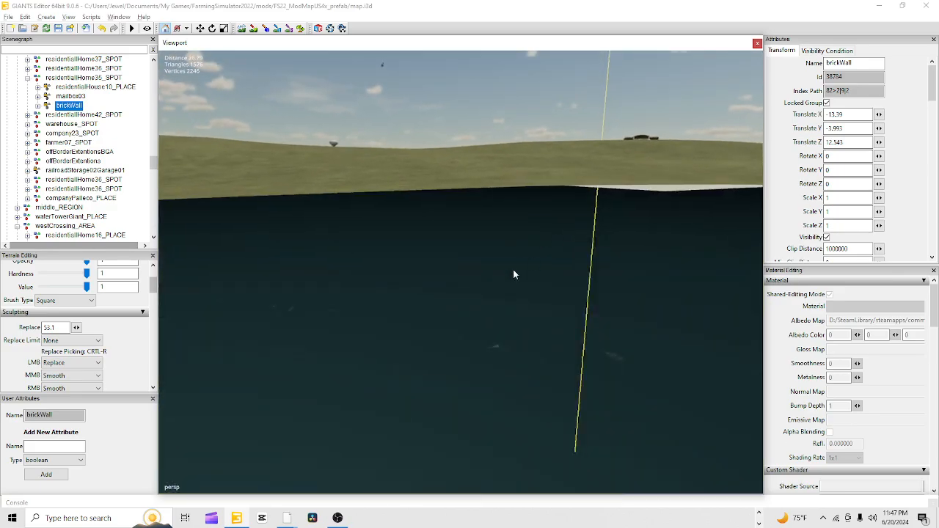
pyautogui.keyDown('alt'); pyautogui.moveTo(512, 270); pyautogui.dragTo(542, 333); pyautogui.keyUp('alt')
pyautogui.scroll(-3, 542, 333)
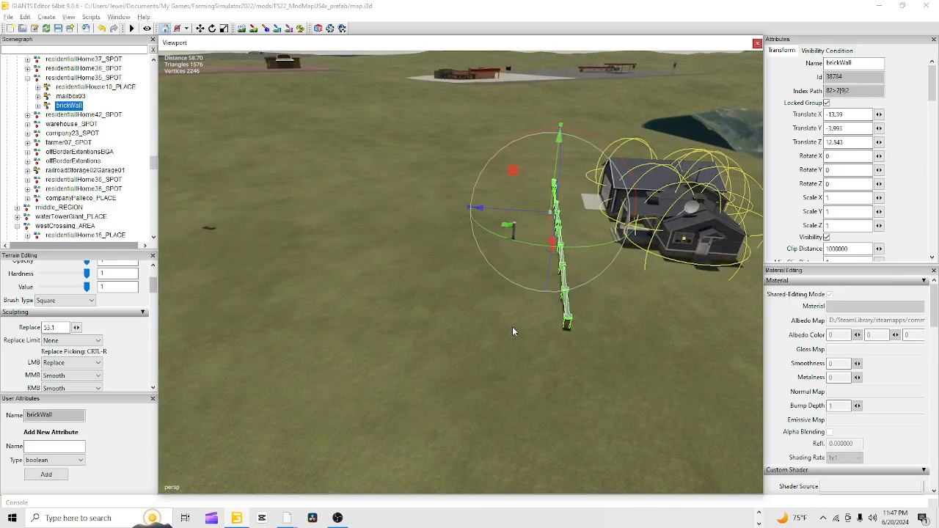
pyautogui.keyDown('alt'); pyautogui.moveTo(512, 327); pyautogui.dragTo(619, 260); pyautogui.keyUp('alt')
pyautogui.scroll(2, 618, 260)
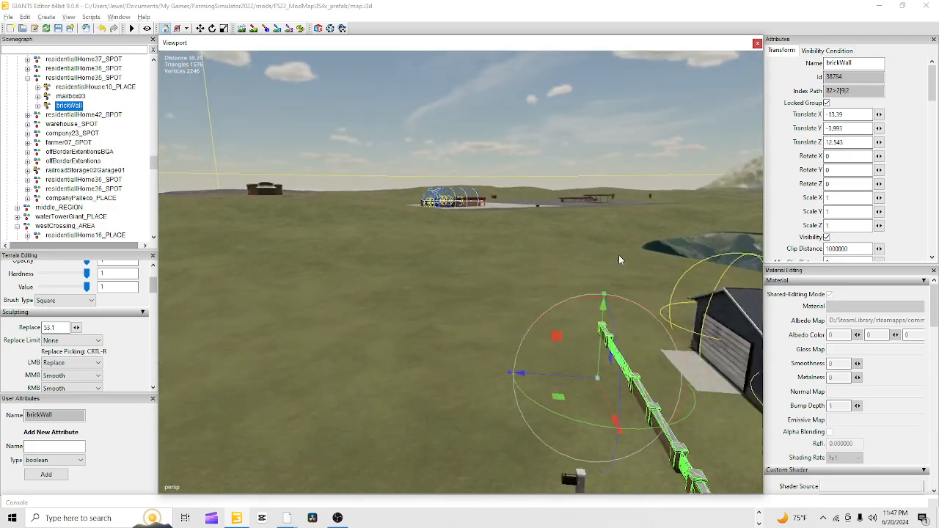
pyautogui.scroll(3, 619, 255)
pyautogui.keyDown('alt'); pyautogui.moveTo(486, 347); pyautogui.dragTo(521, 293); pyautogui.keyUp('alt')
pyautogui.scroll(3, 568, 191)
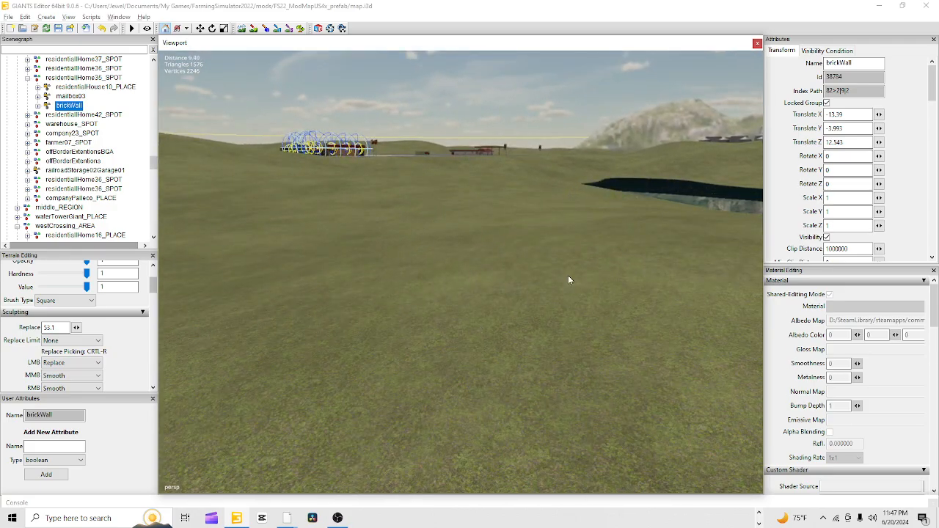
# - Check the terrain at the garage end of the brick wall and view the wall line from above the roof
pyautogui.keyDown('alt'); pyautogui.moveTo(337, 342); pyautogui.dragTo(538, 364); pyautogui.keyUp('alt')
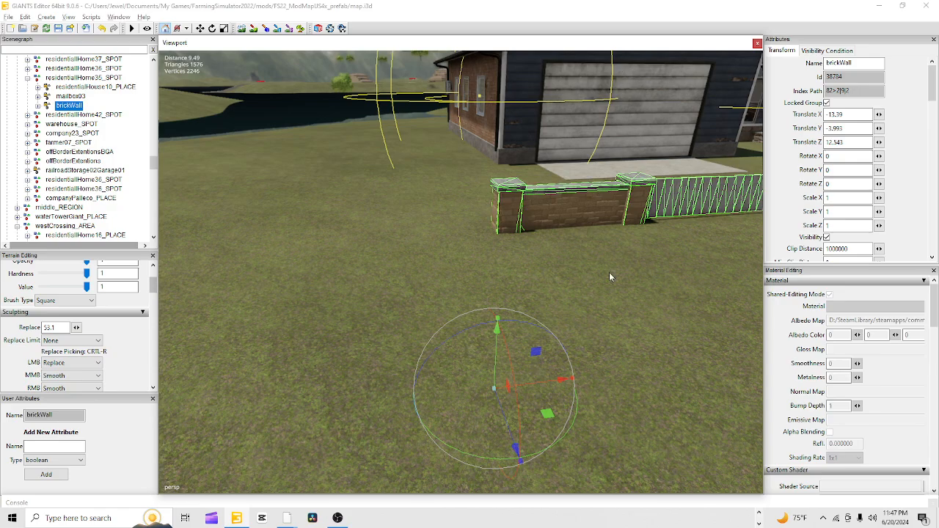
pyautogui.keyDown('alt'); pyautogui.moveTo(544, 287); pyautogui.dragTo(734, 372); pyautogui.keyUp('alt')
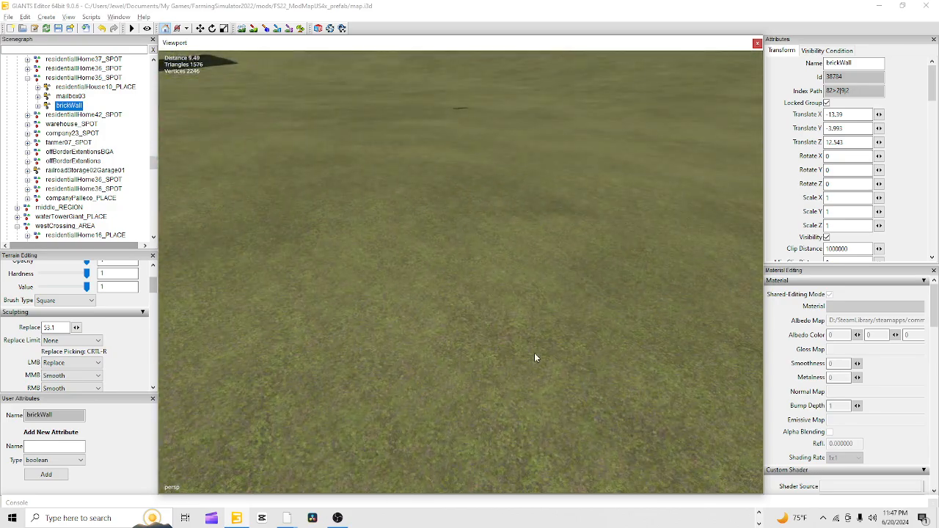
pyautogui.keyDown('alt'); pyautogui.moveTo(534, 358); pyautogui.dragTo(629, 322); pyautogui.keyUp('alt')
pyautogui.keyDown('alt'); pyautogui.moveTo(506, 343); pyautogui.dragTo(524, 314); pyautogui.keyUp('alt')
pyautogui.keyDown('alt'); pyautogui.moveTo(524, 315); pyautogui.dragTo(453, 336, button='right'); pyautogui.keyUp('alt')
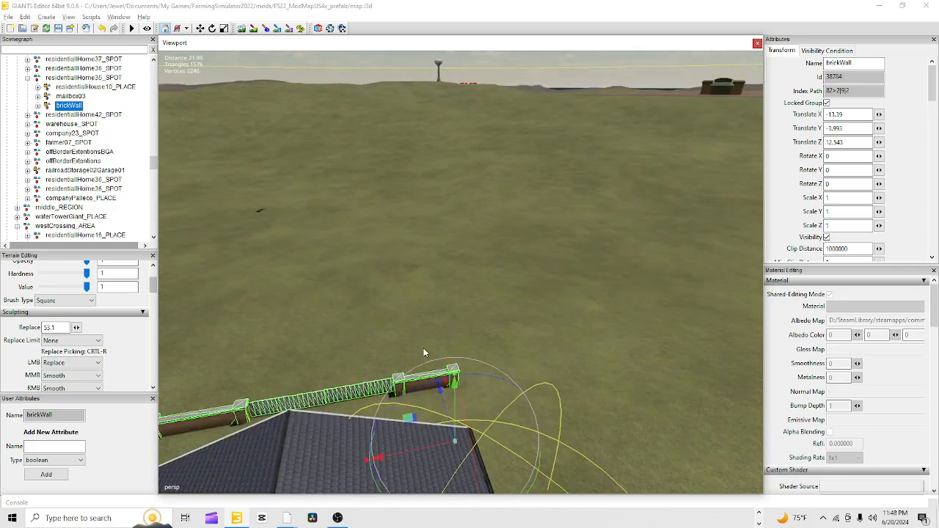
pyautogui.keyDown('alt'); pyautogui.moveTo(423, 353); pyautogui.dragTo(322, 388); pyautogui.keyUp('alt')
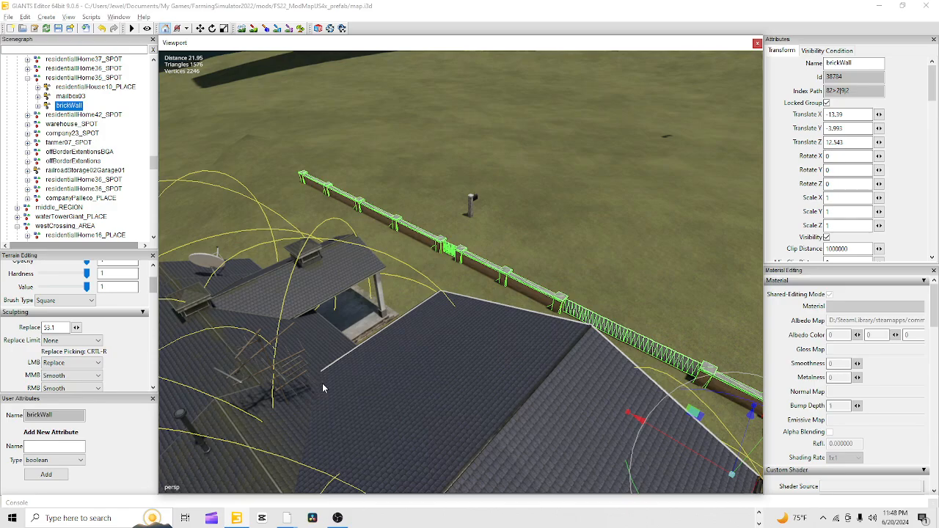
pyautogui.keyDown('alt'); pyautogui.moveTo(289, 419); pyautogui.dragTo(360, 293, button='right'); pyautogui.keyUp('alt')
pyautogui.keyDown('alt'); pyautogui.moveTo(360, 293); pyautogui.dragTo(439, 239); pyautogui.keyUp('alt')
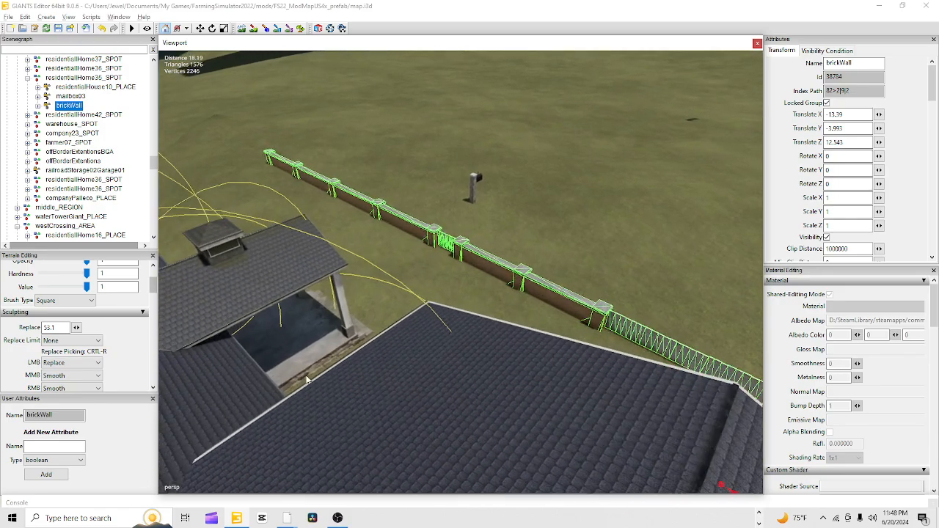
pyautogui.keyDown('alt'); pyautogui.moveTo(440, 240); pyautogui.dragTo(274, 379, button='right'); pyautogui.keyUp('alt')
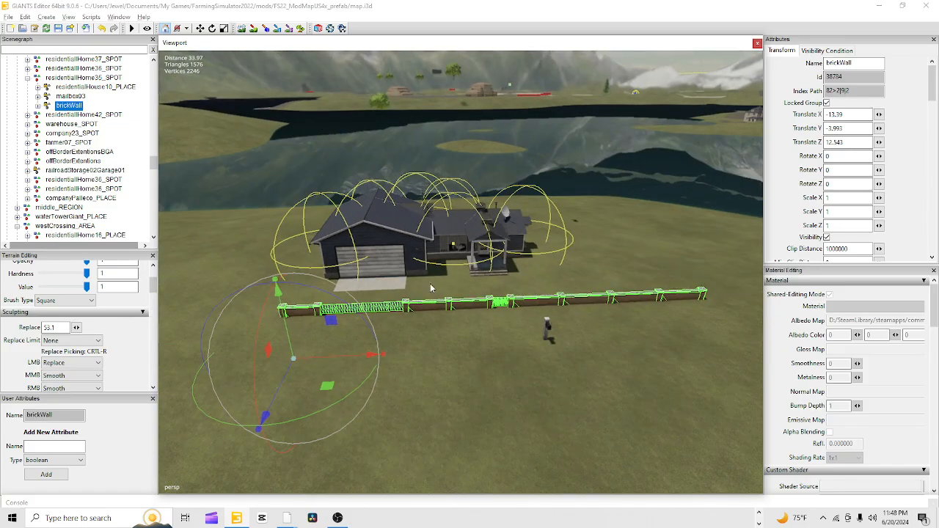
# - Sculpt the slope on the garage side of the house toward the water to blend it with the surrounding ground
pyautogui.keyDown('alt'); pyautogui.moveTo(547, 327); pyautogui.dragTo(455, 283); pyautogui.keyUp('alt')
pyautogui.keyDown('alt'); pyautogui.moveTo(455, 278); pyautogui.dragTo(525, 210, button='right'); pyautogui.keyUp('alt')
pyautogui.moveTo(509, 297)
pyautogui.keyDown('alt'); pyautogui.mouseDown()
pyautogui.moveTo(504, 328)
pyautogui.moveTo(522, 315)
pyautogui.moveTo(509, 314)
pyautogui.mouseUp(); pyautogui.keyUp('alt')
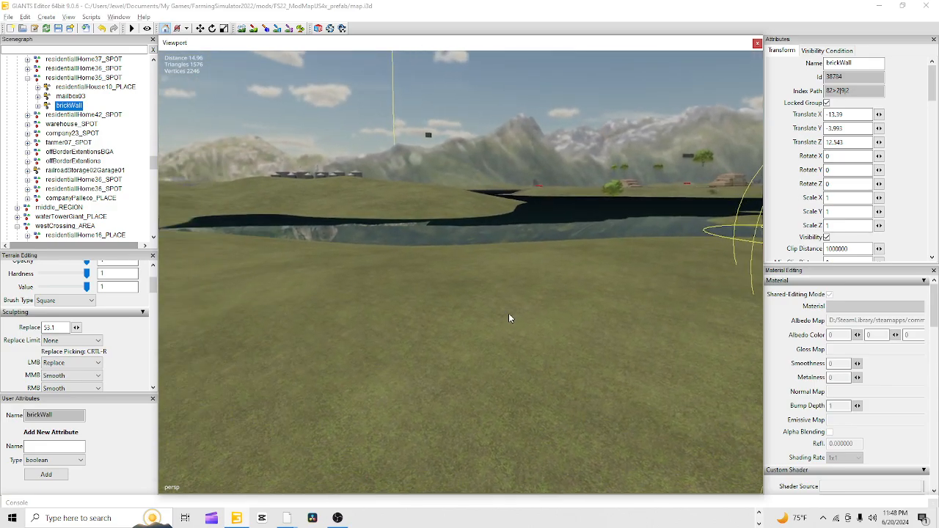
pyautogui.keyDown('alt'); pyautogui.moveTo(510, 318); pyautogui.dragTo(537, 264, button='right'); pyautogui.keyUp('alt')
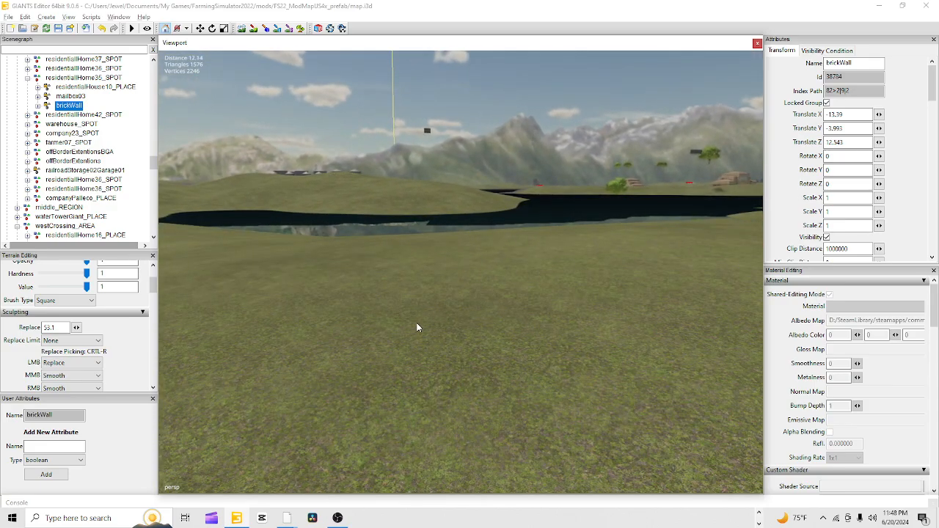
pyautogui.keyDown('alt'); pyautogui.moveTo(417, 328); pyautogui.dragTo(590, 319); pyautogui.keyUp('alt')
pyautogui.keyDown('alt'); pyautogui.moveTo(589, 319); pyautogui.dragTo(527, 353, button='right'); pyautogui.keyUp('alt')
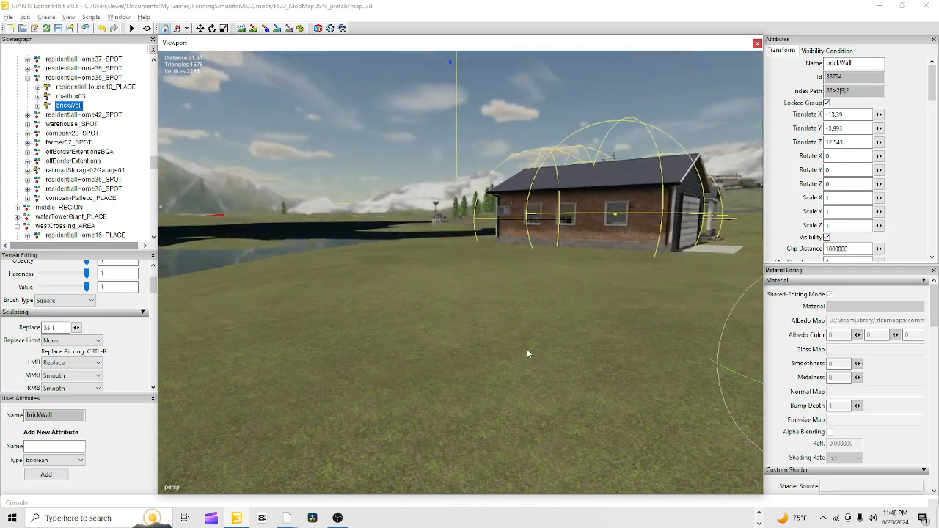
pyautogui.keyDown('alt'); pyautogui.moveTo(527, 350); pyautogui.dragTo(489, 360); pyautogui.keyUp('alt')
pyautogui.keyDown('alt'); pyautogui.moveTo(489, 360); pyautogui.dragTo(438, 384, button='right'); pyautogui.keyUp('alt')
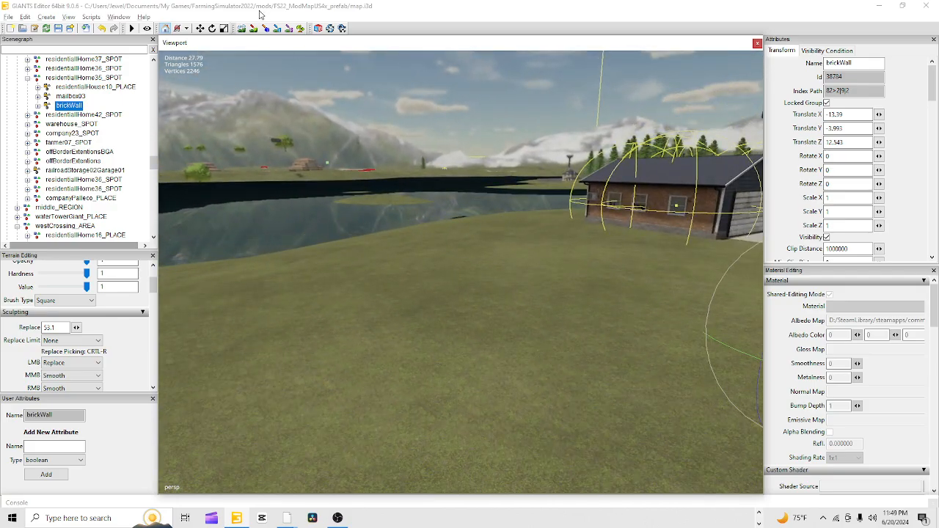
pyautogui.click(242, 27)
pyautogui.scroll(3, 443, 277)
pyautogui.click(241, 27)
pyautogui.scroll(5, 452, 216)
pyautogui.moveTo(444, 224)
pyautogui.keyDown('alt'); pyautogui.mouseDown()
pyautogui.moveTo(434, 267)
pyautogui.moveTo(594, 258)
pyautogui.mouseUp(); pyautogui.keyUp('alt')
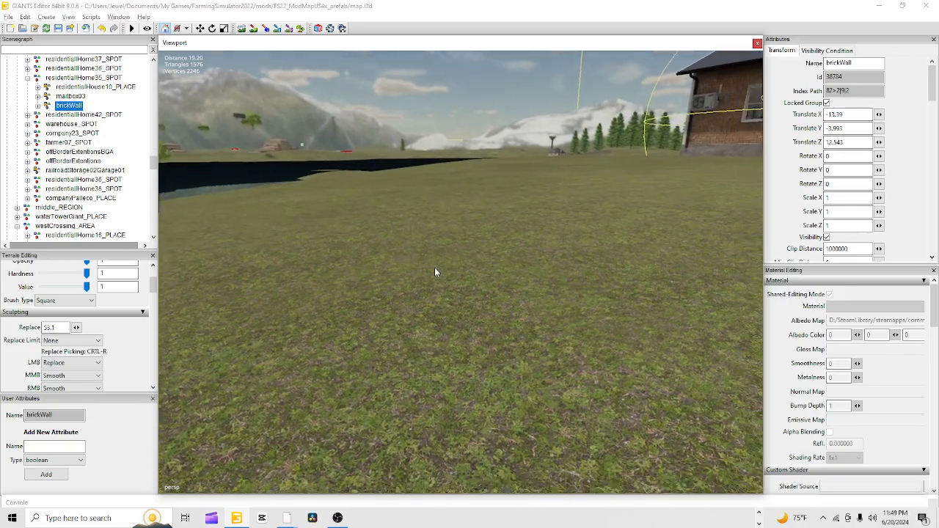
# - Select the riverside public bench floating above the house and place it on the front porch
pyautogui.scroll(-4, 591, 261)
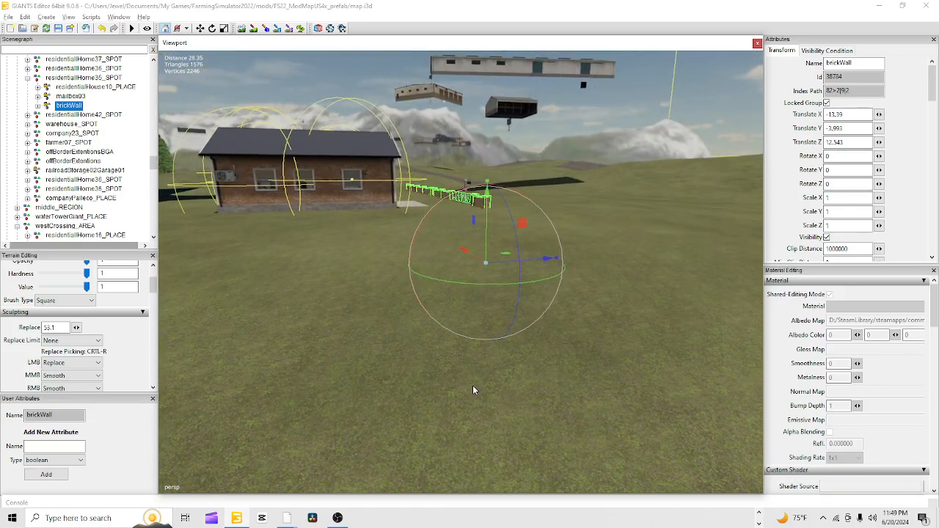
pyautogui.keyDown('alt'); pyautogui.moveTo(472, 390); pyautogui.dragTo(472, 240); pyautogui.keyUp('alt')
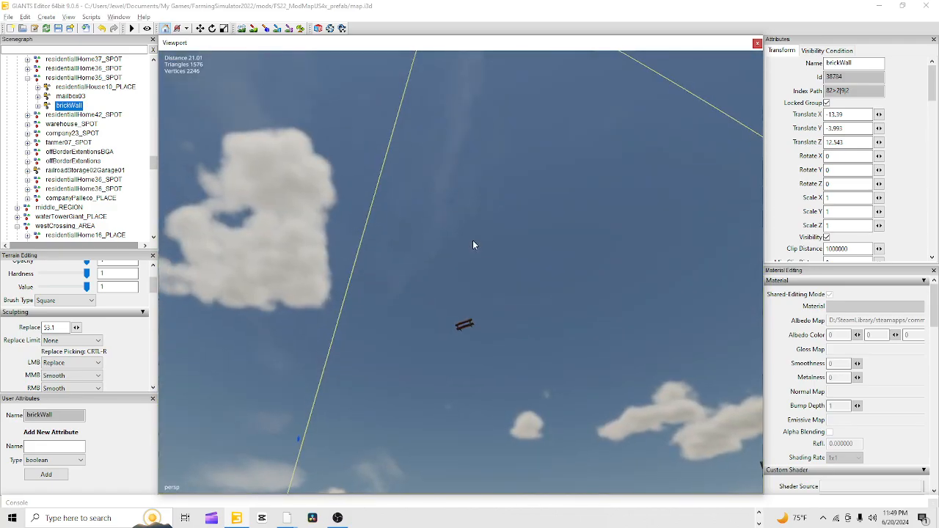
pyautogui.click(465, 326)
pyautogui.click(468, 325)
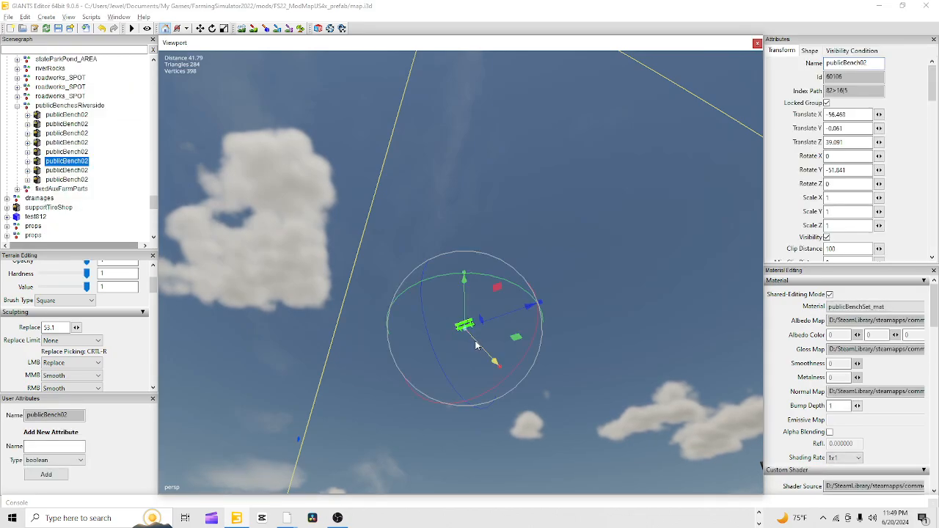
pyautogui.keyDown('alt'); pyautogui.moveTo(478, 339); pyautogui.dragTo(492, 449); pyautogui.keyUp('alt')
pyautogui.scroll(-3, 401, 491)
pyautogui.keyDown('alt'); pyautogui.moveTo(435, 392); pyautogui.dragTo(450, 432); pyautogui.keyUp('alt')
pyautogui.scroll(4, 564, 274)
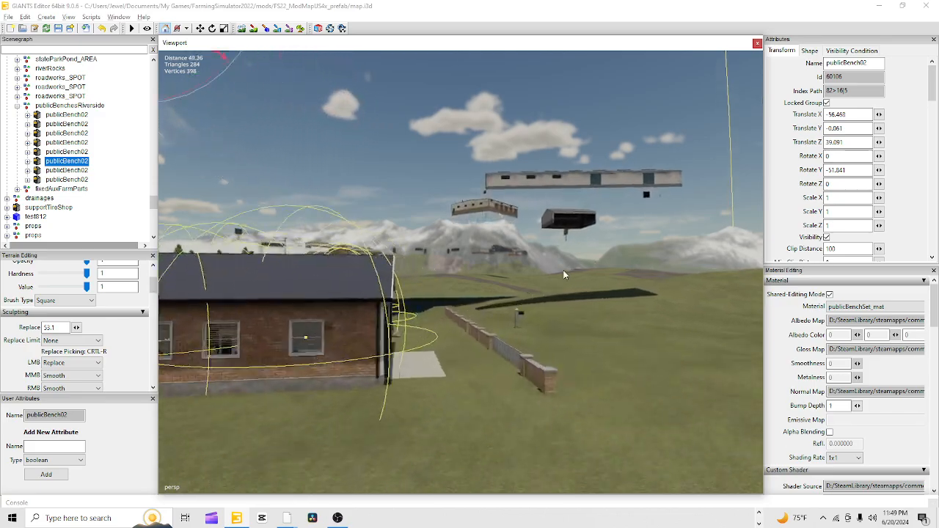
pyautogui.keyDown('alt'); pyautogui.moveTo(564, 275); pyautogui.dragTo(547, 339); pyautogui.keyUp('alt')
pyautogui.scroll(3, 557, 291)
pyautogui.keyDown('alt'); pyautogui.moveTo(557, 292); pyautogui.dragTo(535, 352); pyautogui.keyUp('alt')
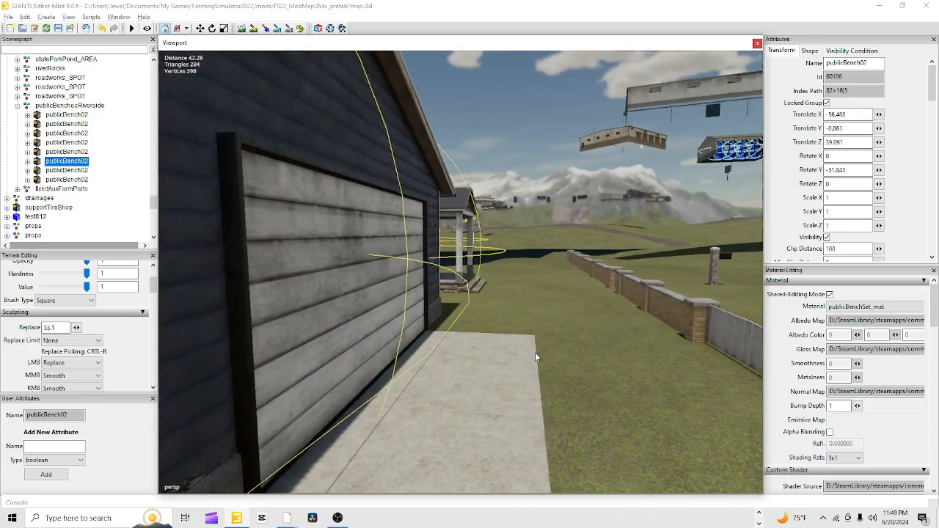
pyautogui.scroll(6, 537, 336)
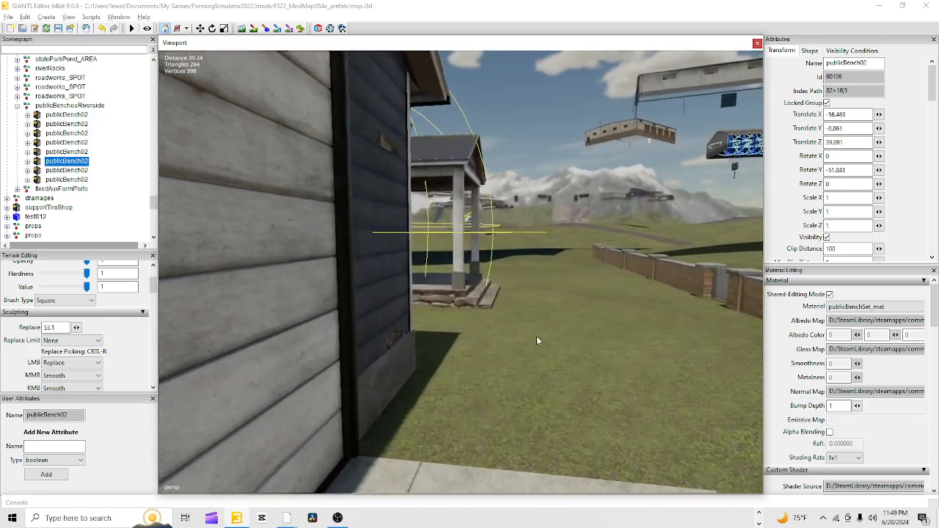
pyautogui.keyDown('alt'); pyautogui.moveTo(576, 299); pyautogui.dragTo(442, 310); pyautogui.keyUp('alt')
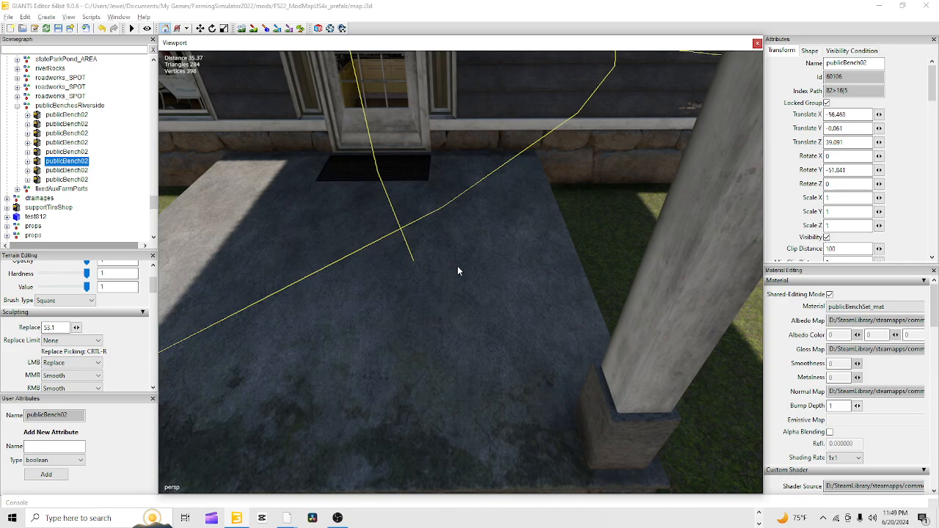
pyautogui.hotkey('ctrl', 'b')
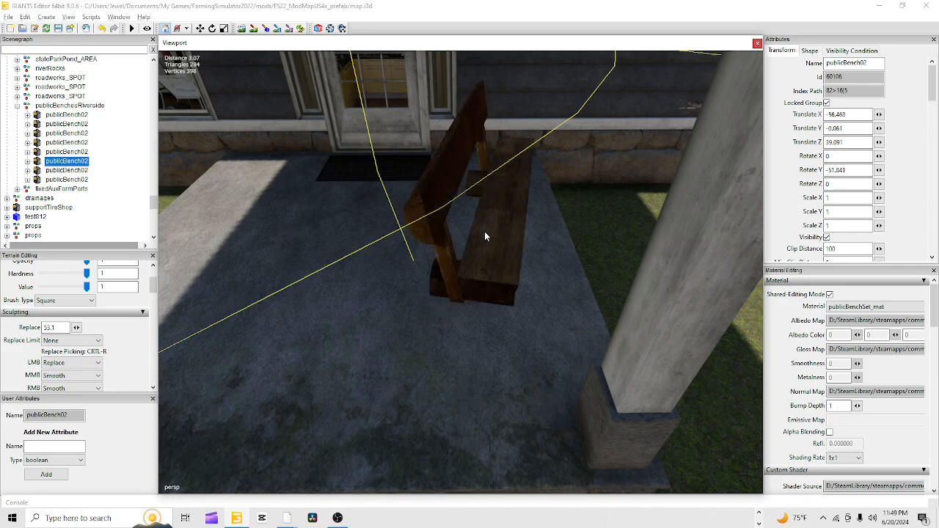
# - Turn the porch bench to face inward, shift it to the porch's outer edge beside the column, and save the map
pyautogui.moveTo(496, 288); pyautogui.dragTo(439, 146)
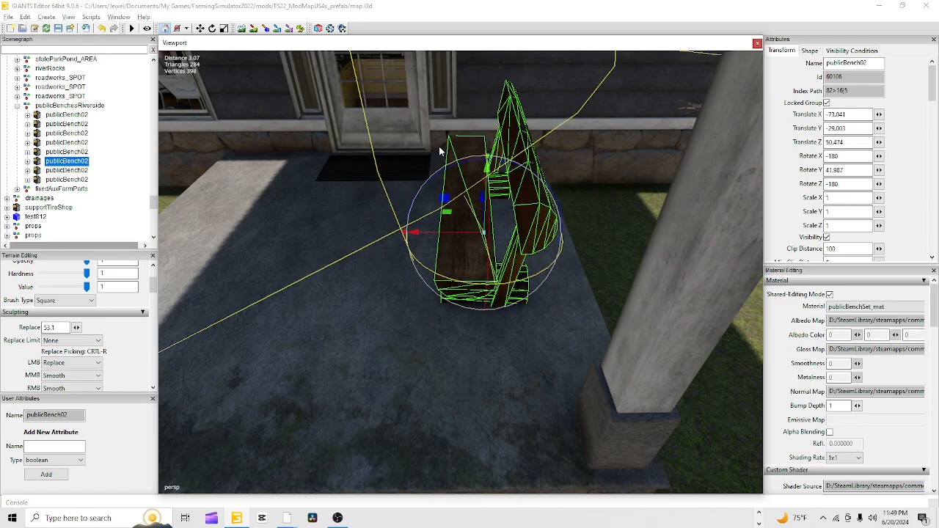
pyautogui.moveTo(445, 233); pyautogui.dragTo(491, 248)
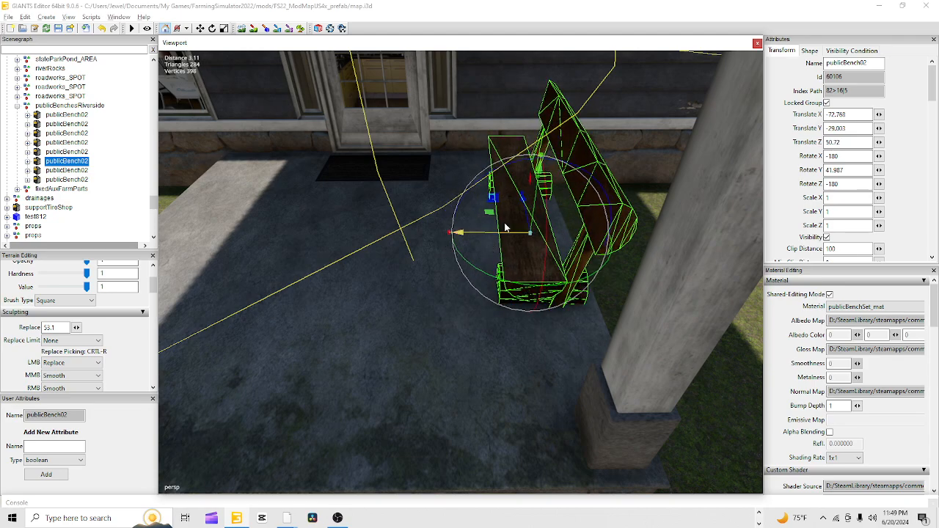
pyautogui.moveTo(525, 212); pyautogui.dragTo(522, 242)
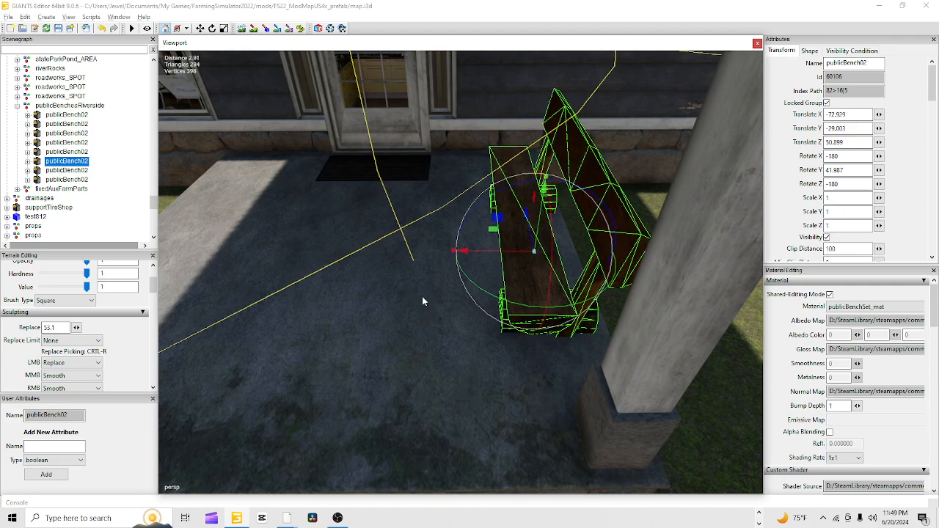
pyautogui.click(58, 29)
pyautogui.click(235, 249)
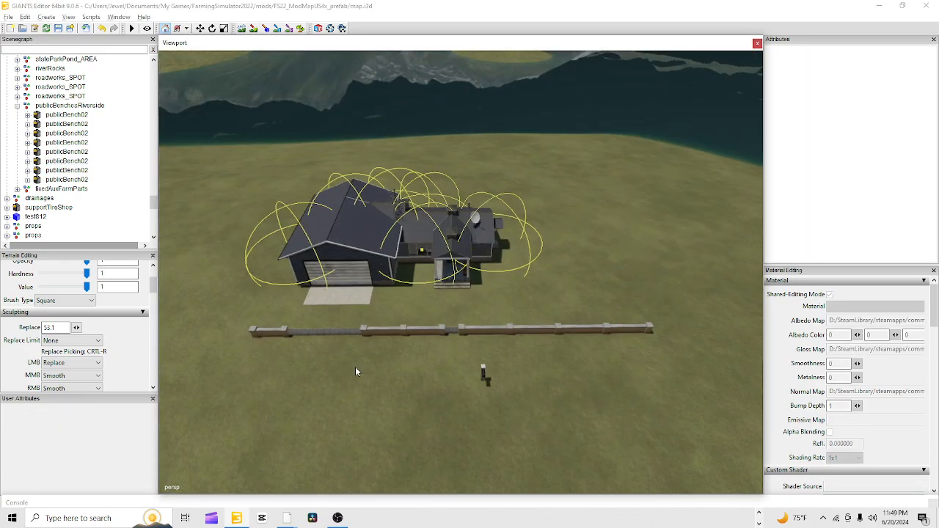
# - Inspect the bench on the porch, the nearby front windows and the furnished interior behind them
pyautogui.keyDown('alt'); pyautogui.moveTo(356, 367); pyautogui.dragTo(398, 353); pyautogui.keyUp('alt')
pyautogui.scroll(5, 474, 312)
pyautogui.keyDown('alt'); pyautogui.moveTo(474, 314); pyautogui.dragTo(439, 336); pyautogui.keyUp('alt')
pyautogui.scroll(4, 455, 323)
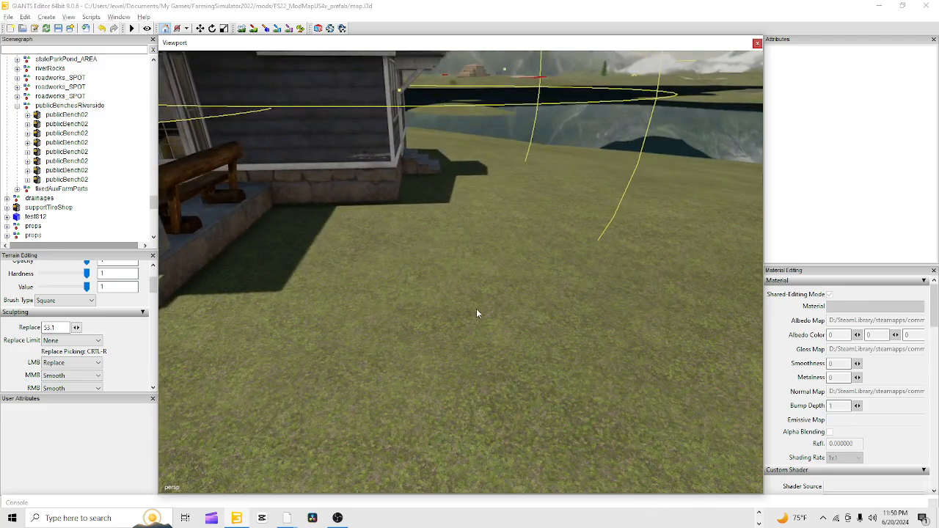
pyautogui.keyDown('alt'); pyautogui.moveTo(477, 310); pyautogui.dragTo(404, 314); pyautogui.keyUp('alt')
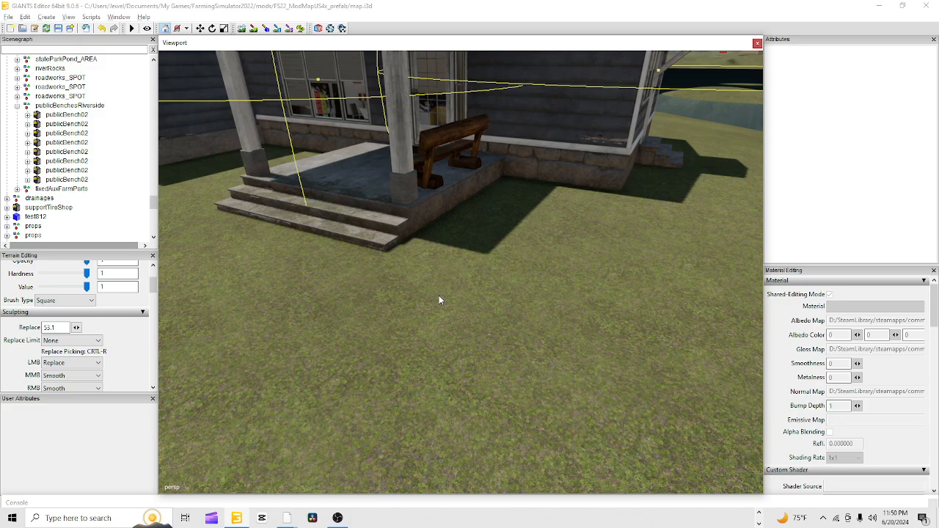
pyautogui.keyDown('alt'); pyautogui.moveTo(438, 296); pyautogui.dragTo(413, 253); pyautogui.keyUp('alt')
pyautogui.keyDown('alt'); pyautogui.moveTo(375, 337); pyautogui.dragTo(417, 299, button='right'); pyautogui.keyUp('alt')
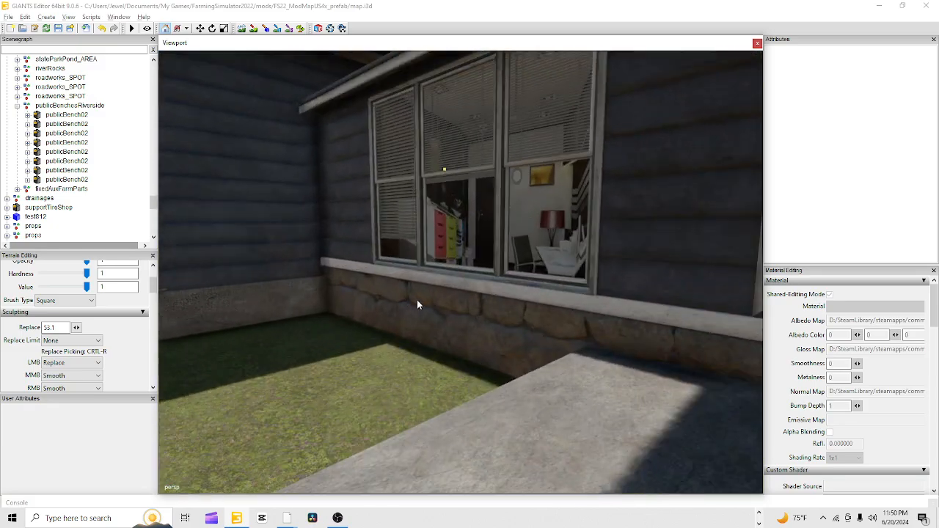
pyautogui.keyDown('alt'); pyautogui.moveTo(400, 374); pyautogui.dragTo(406, 350); pyautogui.keyUp('alt')
pyautogui.scroll(-10, 415, 343)
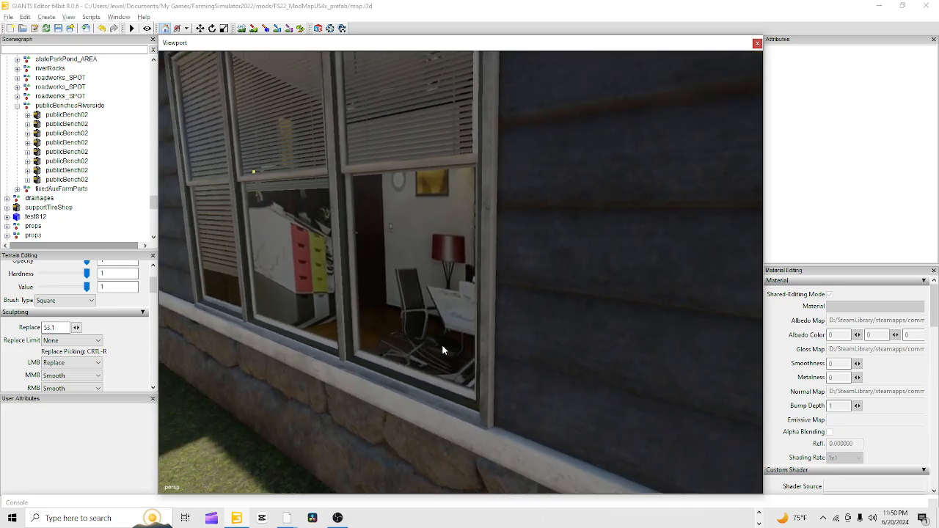
pyautogui.keyDown('alt'); pyautogui.moveTo(442, 350); pyautogui.dragTo(388, 361); pyautogui.keyUp('alt')
pyautogui.scroll(5, 521, 337)
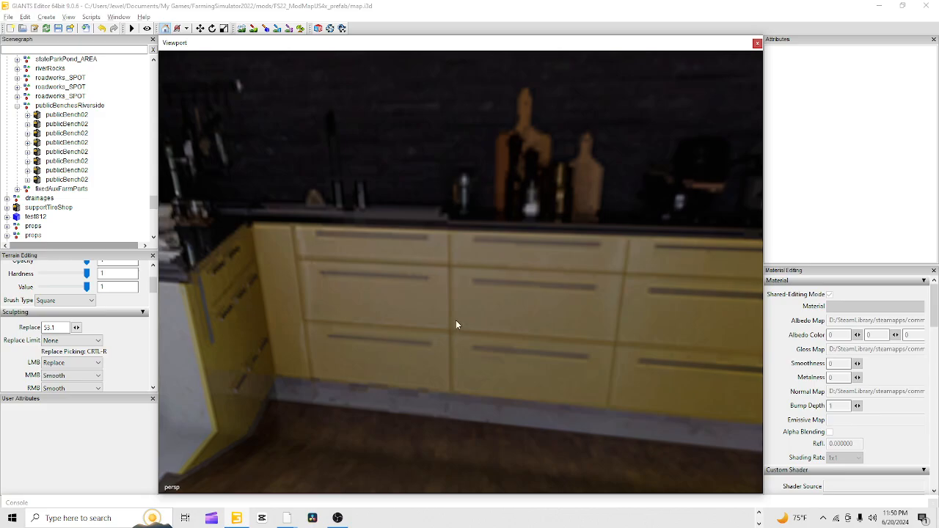
pyautogui.scroll(-8, 443, 320)
pyautogui.keyDown('alt'); pyautogui.moveTo(449, 338); pyautogui.dragTo(209, 314); pyautogui.keyUp('alt')
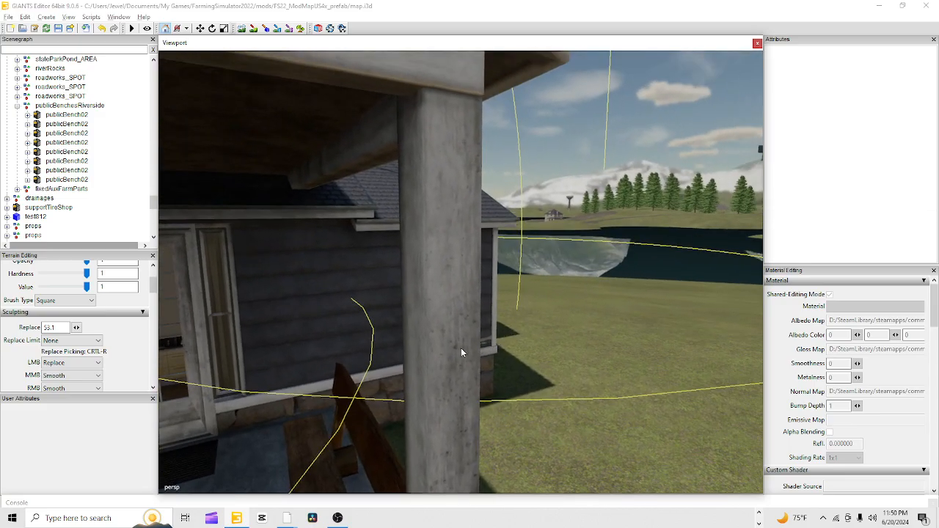
# - Examine the side entrance, the ground sloping toward the water, and the rear of the house
pyautogui.scroll(5, 470, 339)
pyautogui.scroll(-5, 277, 314)
pyautogui.keyDown('alt'); pyautogui.moveTo(277, 314); pyautogui.dragTo(246, 392); pyautogui.keyUp('alt')
pyautogui.scroll(5, 266, 335)
pyautogui.scroll(5, 324, 348)
pyautogui.scroll(-10, 320, 354)
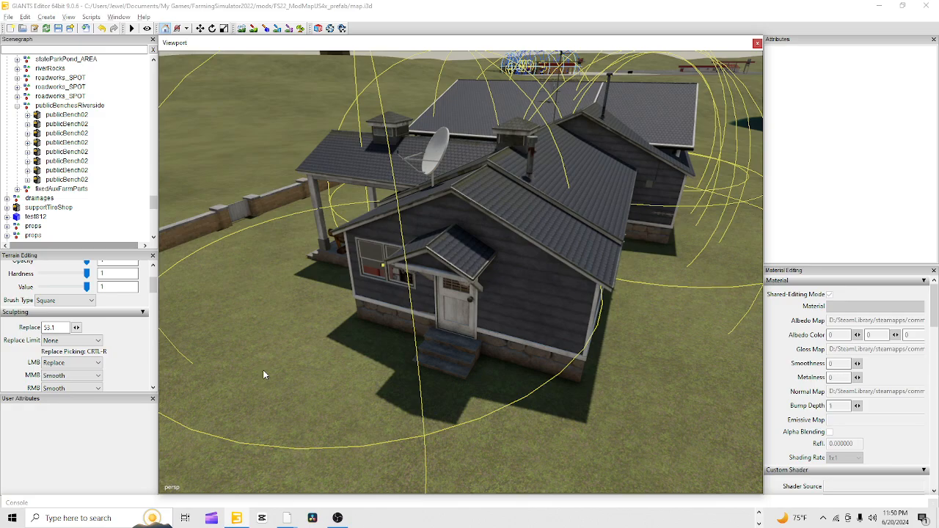
pyautogui.keyDown('alt'); pyautogui.moveTo(460, 276); pyautogui.dragTo(626, 257); pyautogui.keyUp('alt')
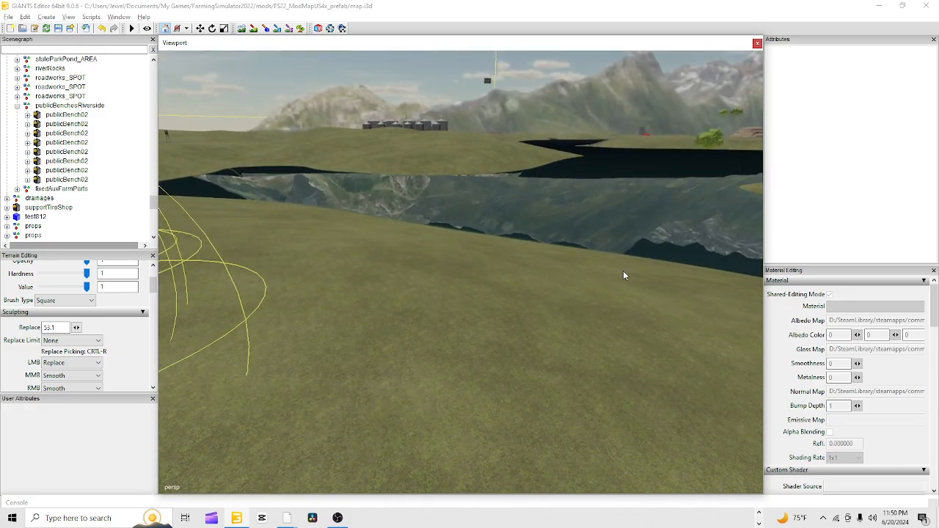
pyautogui.keyDown('alt'); pyautogui.moveTo(565, 312); pyautogui.dragTo(325, 262); pyautogui.keyUp('alt')
pyautogui.scroll(3, 370, 197)
pyautogui.scroll(2, 396, 240)
pyautogui.scroll(-3, 404, 250)
pyautogui.scroll(3, 315, 302)
pyautogui.scroll(-2, 320, 269)
pyautogui.scroll(-5, 319, 266)
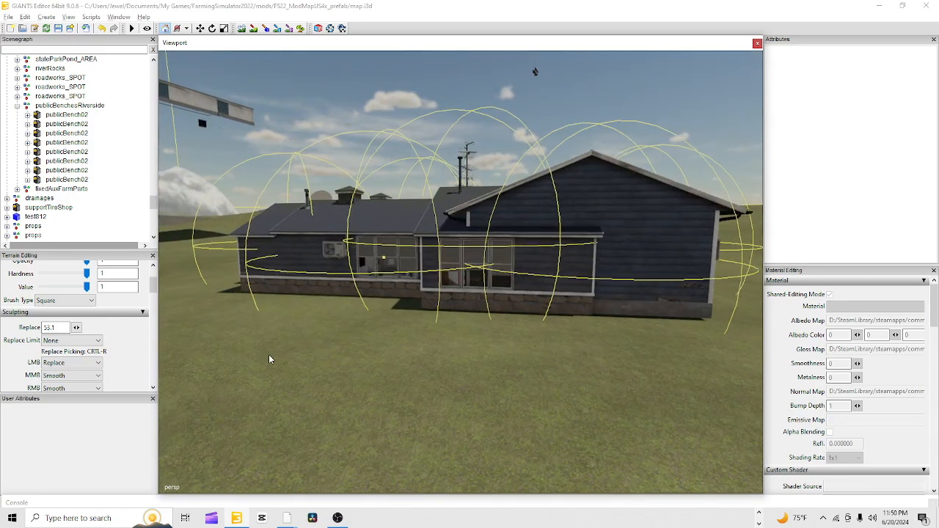
# - Check the brick side of the house and how its foundation meets the ground
pyautogui.keyDown('alt'); pyautogui.moveTo(268, 354); pyautogui.dragTo(466, 311); pyautogui.keyUp('alt')
pyautogui.scroll(3, 506, 228)
pyautogui.keyDown('alt'); pyautogui.moveTo(507, 227); pyautogui.dragTo(304, 278); pyautogui.keyUp('alt')
pyautogui.scroll(5, 371, 306)
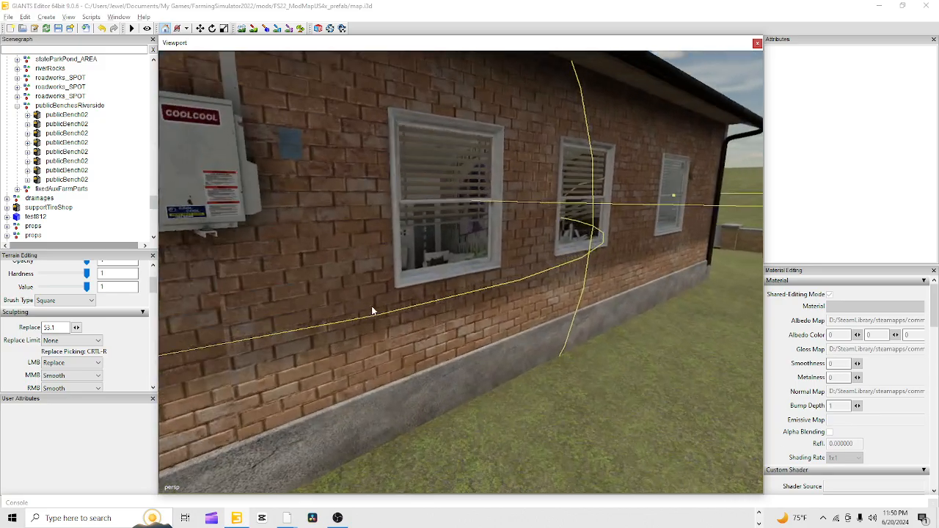
pyautogui.keyDown('alt'); pyautogui.moveTo(379, 288); pyautogui.dragTo(500, 328); pyautogui.keyUp('alt')
pyautogui.scroll(2, 344, 269)
pyautogui.scroll(1, 344, 273)
pyautogui.scroll(-4, 289, 298)
pyautogui.scroll(-2, 468, 297)
# - Survey the terrain farther from the house and the surrounding hills and water for unfinished transitions
pyautogui.keyDown('alt'); pyautogui.moveTo(444, 308); pyautogui.dragTo(276, 376); pyautogui.keyUp('alt')
pyautogui.scroll(-3, 503, 297)
pyautogui.keyDown('alt'); pyautogui.moveTo(447, 314); pyautogui.dragTo(243, 317); pyautogui.keyUp('alt')
pyautogui.keyDown('alt'); pyautogui.moveTo(243, 316); pyautogui.dragTo(498, 293, button='middle'); pyautogui.keyUp('alt')
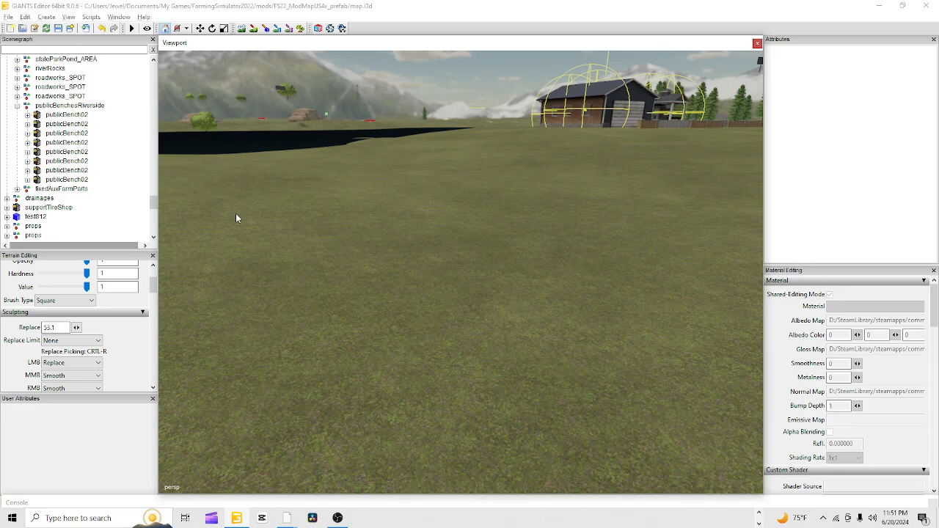
pyautogui.keyDown('alt'); pyautogui.moveTo(656, 355); pyautogui.dragTo(908, 343); pyautogui.keyUp('alt')
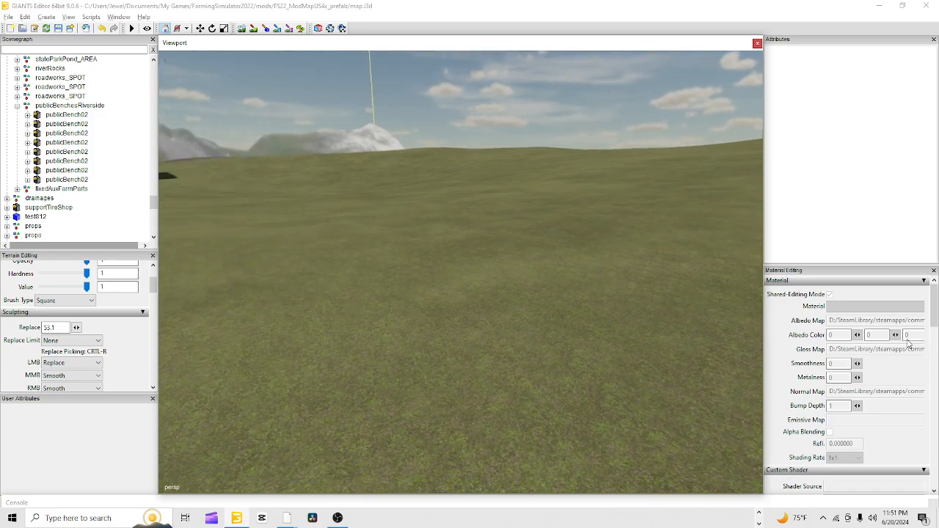
pyautogui.keyDown('alt'); pyautogui.moveTo(752, 343); pyautogui.dragTo(525, 394); pyautogui.keyUp('alt')
pyautogui.moveTo(525, 394)
pyautogui.keyDown('alt'); pyautogui.mouseDown(button='right')
pyautogui.moveTo(703, 311)
pyautogui.moveTo(671, 287)
pyautogui.mouseUp(button='right'); pyautogui.keyUp('alt')
pyautogui.keyDown('alt'); pyautogui.moveTo(497, 428); pyautogui.dragTo(623, 325, button='right'); pyautogui.keyUp('alt')
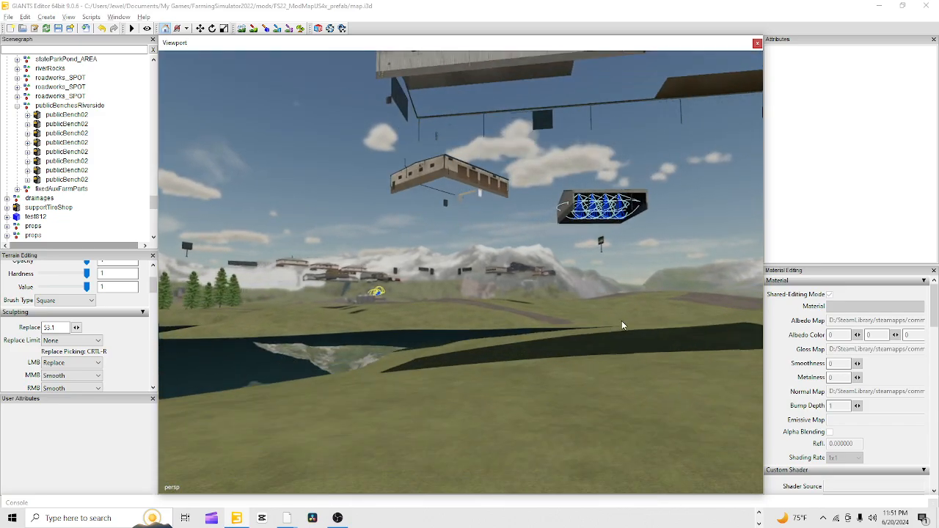
pyautogui.moveTo(623, 325)
pyautogui.keyDown('alt'); pyautogui.mouseDown()
pyautogui.moveTo(330, 398)
pyautogui.moveTo(392, 432)
pyautogui.moveTo(461, 374)
pyautogui.moveTo(675, 271)
pyautogui.moveTo(697, 275)
pyautogui.moveTo(477, 341)
pyautogui.moveTo(449, 394)
pyautogui.moveTo(478, 372)
pyautogui.moveTo(518, 381)
pyautogui.mouseUp(); pyautogui.keyUp('alt')
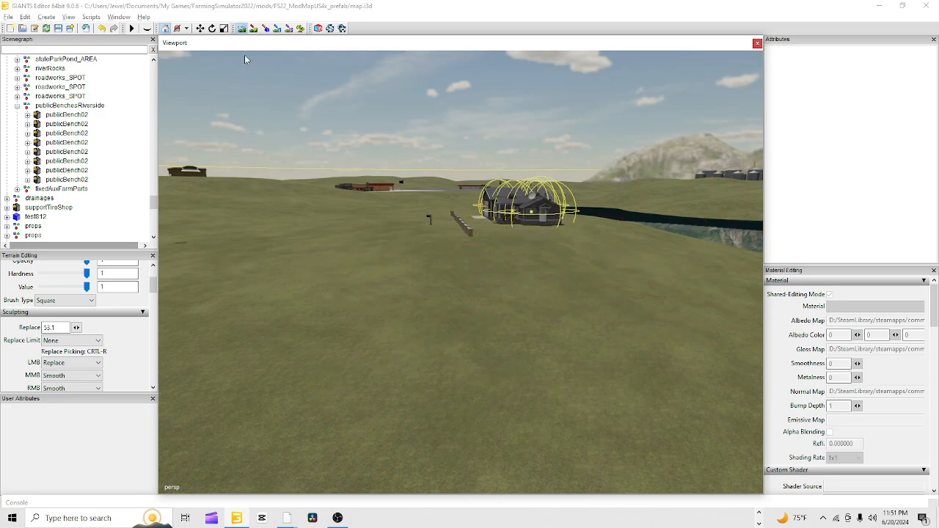
# - Select another floating riverside public bench and place it on the paving at the corner of the building with the green awning
pyautogui.click(241, 31)
pyautogui.moveTo(358, 253)
pyautogui.keyDown('alt'); pyautogui.mouseDown()
pyautogui.moveTo(375, 271)
pyautogui.moveTo(484, 283)
pyautogui.moveTo(373, 363)
pyautogui.moveTo(356, 270)
pyautogui.moveTo(357, 325)
pyautogui.moveTo(405, 268)
pyautogui.mouseUp(); pyautogui.keyUp('alt')
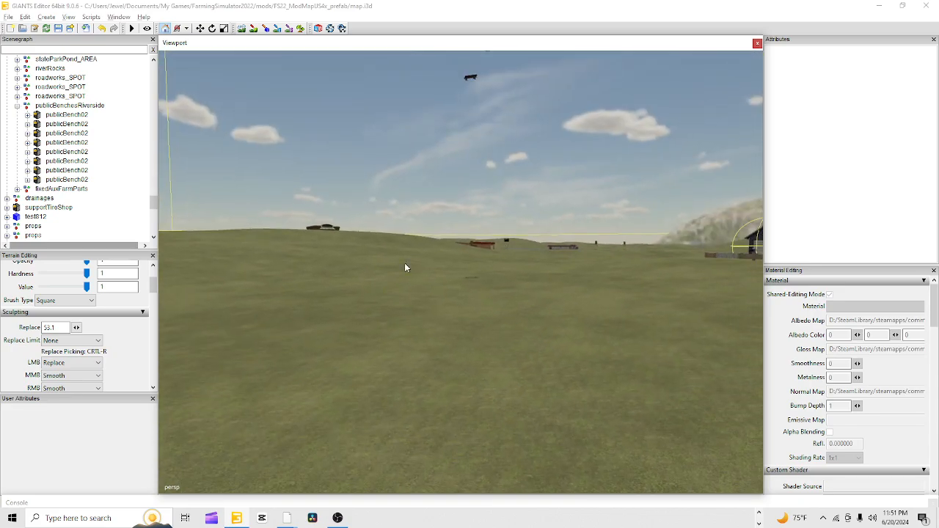
pyautogui.click(469, 78)
pyautogui.keyDown('alt'); pyautogui.moveTo(469, 78); pyautogui.dragTo(498, 358); pyautogui.keyUp('alt')
pyautogui.keyDown('alt'); pyautogui.moveTo(498, 354); pyautogui.dragTo(747, 145, button='right'); pyautogui.keyUp('alt')
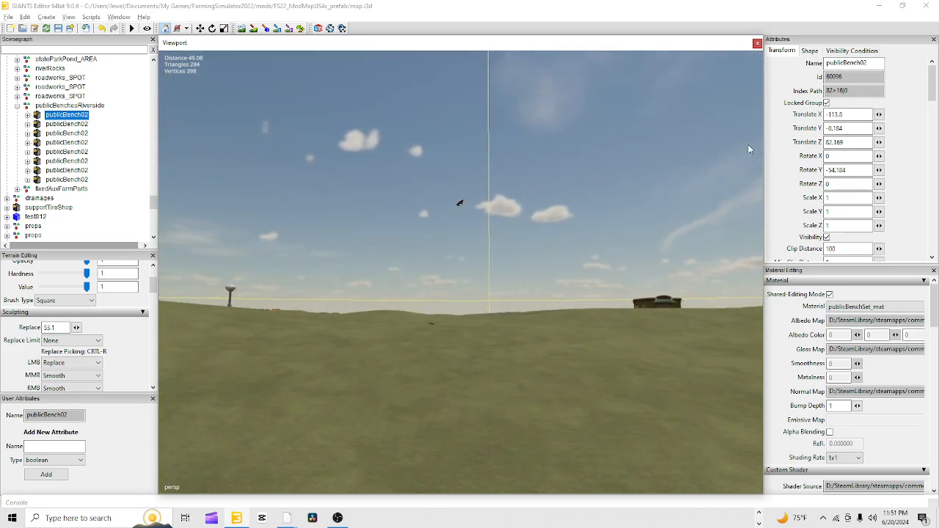
pyautogui.keyDown('alt'); pyautogui.moveTo(424, 381); pyautogui.dragTo(485, 390); pyautogui.keyUp('alt')
pyautogui.keyDown('alt'); pyautogui.moveTo(485, 390); pyautogui.dragTo(497, 367, button='right'); pyautogui.keyUp('alt')
pyautogui.keyDown('alt'); pyautogui.moveTo(497, 367); pyautogui.dragTo(423, 393); pyautogui.keyUp('alt')
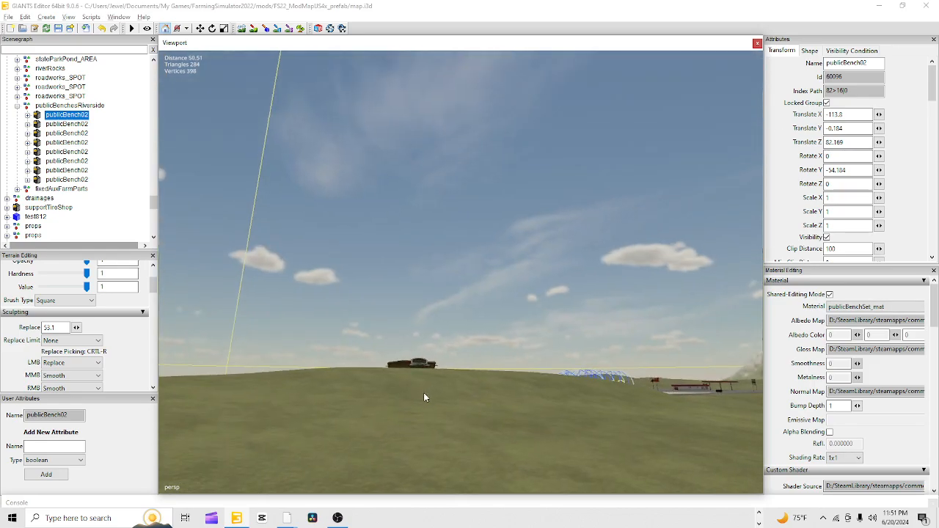
pyautogui.keyDown('alt'); pyautogui.moveTo(424, 393); pyautogui.dragTo(645, 249, button='right'); pyautogui.keyUp('alt')
pyautogui.keyDown('alt'); pyautogui.moveTo(646, 249); pyautogui.dragTo(593, 306); pyautogui.keyUp('alt')
pyautogui.keyDown('alt'); pyautogui.moveTo(594, 306); pyautogui.dragTo(926, 6, button='right'); pyautogui.keyUp('alt')
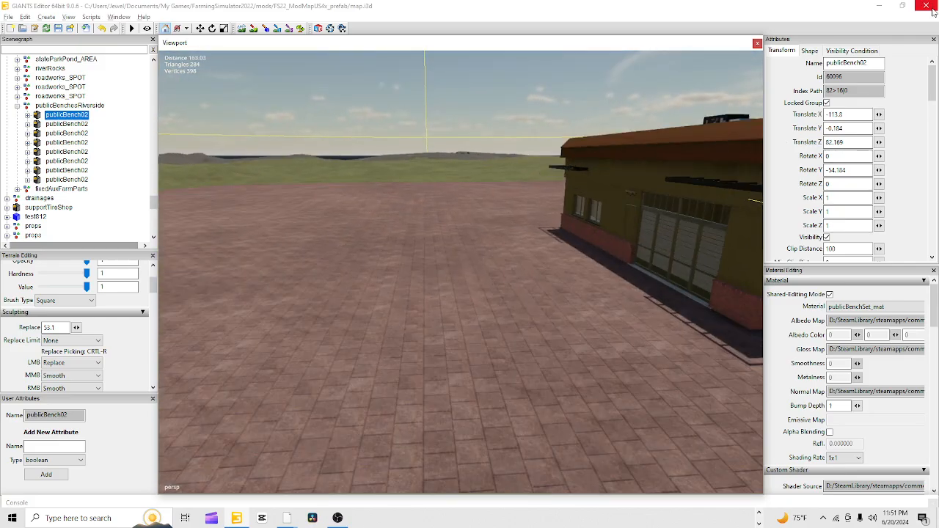
pyautogui.keyDown('alt'); pyautogui.moveTo(617, 242); pyautogui.dragTo(709, 283); pyautogui.keyUp('alt')
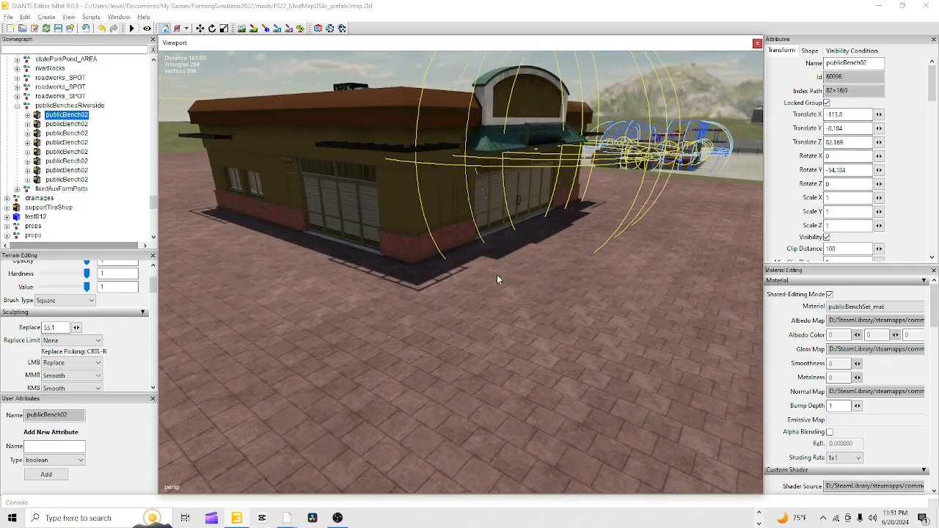
pyautogui.hotkey('ctrl', 'b')
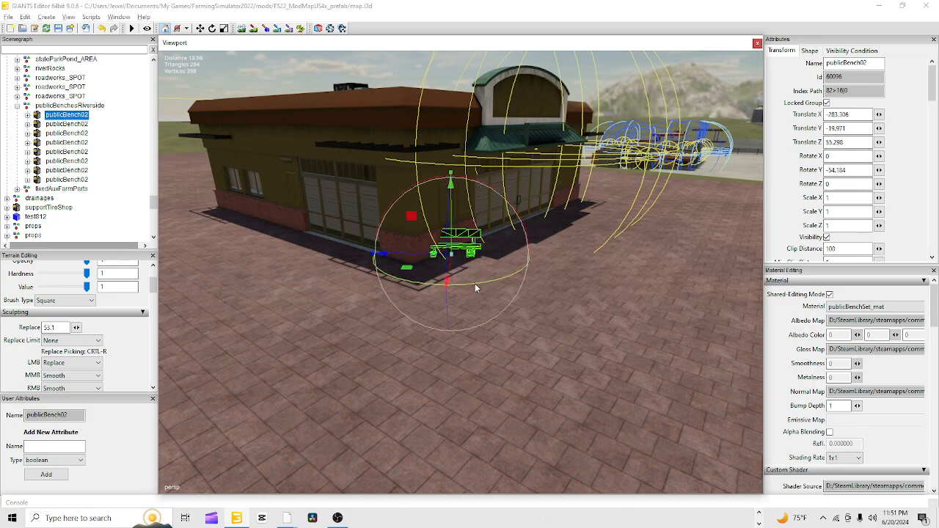
# - Rotate the bench at the building's corner to about -0.4 degrees around Y and position it at about X -283.4, Z 55.8
pyautogui.click(471, 279)
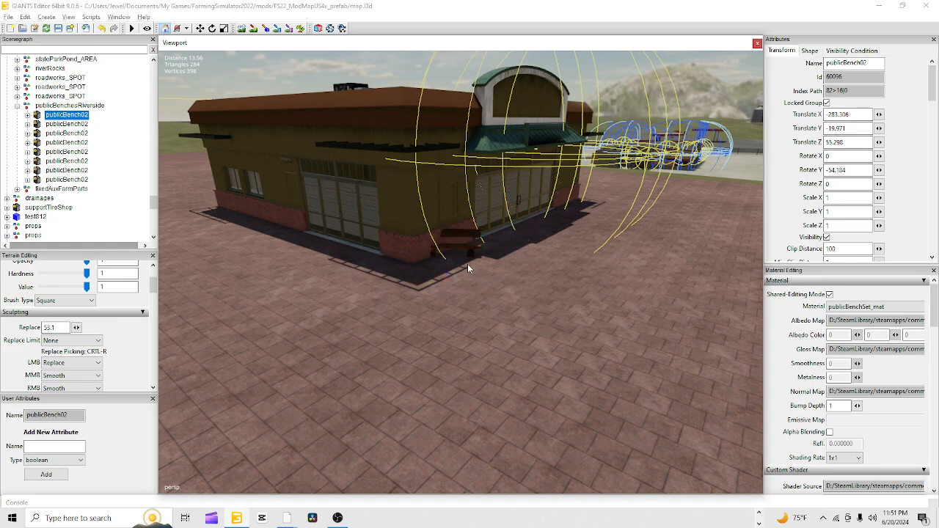
pyautogui.hotkey('ctrl', 'b')
pyautogui.moveTo(469, 300); pyautogui.dragTo(480, 261)
pyautogui.keyDown('alt'); pyautogui.moveTo(530, 330); pyautogui.dragTo(558, 328); pyautogui.keyUp('alt')
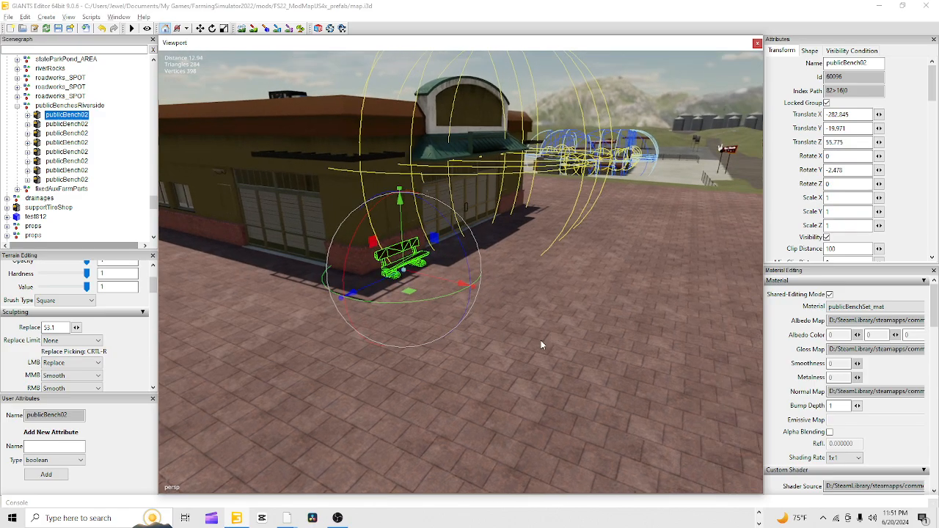
pyautogui.keyDown('alt'); pyautogui.moveTo(541, 341); pyautogui.dragTo(574, 238, button='right'); pyautogui.keyUp('alt')
pyautogui.keyDown('alt'); pyautogui.moveTo(574, 238); pyautogui.dragTo(394, 314); pyautogui.keyUp('alt')
pyautogui.moveTo(322, 349); pyautogui.dragTo(723, 327)
pyautogui.scroll(-5, 461, 379)
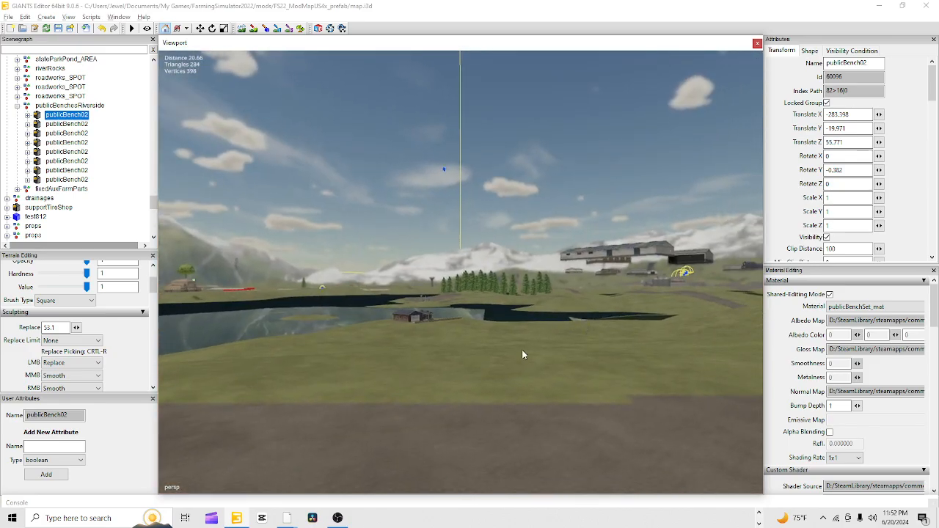
# - Select another floating riverside public bench and place it on the paving beside the brick-based wall at the building's other front corner
pyautogui.keyDown('alt'); pyautogui.moveTo(452, 371); pyautogui.dragTo(512, 341); pyautogui.keyUp('alt')
pyautogui.click(438, 263)
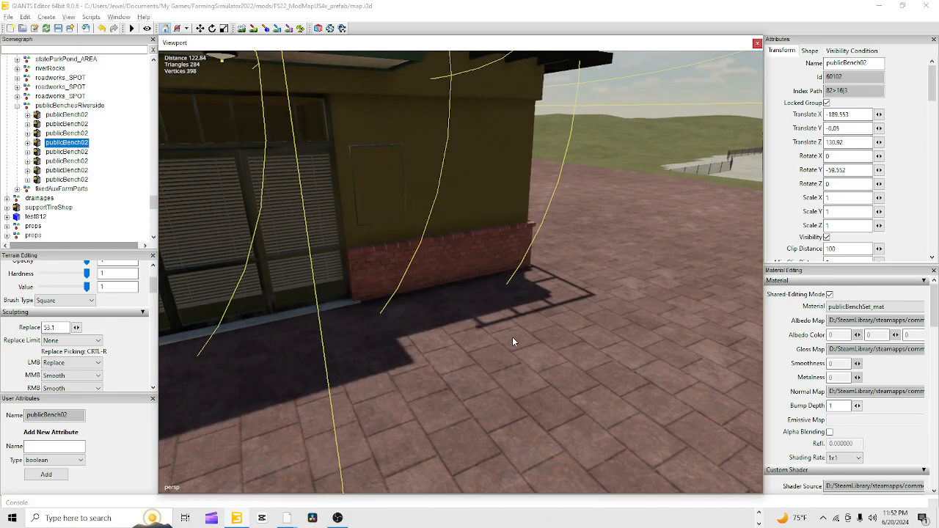
pyautogui.hotkey('ctrl', 'b')
pyautogui.click(494, 287)
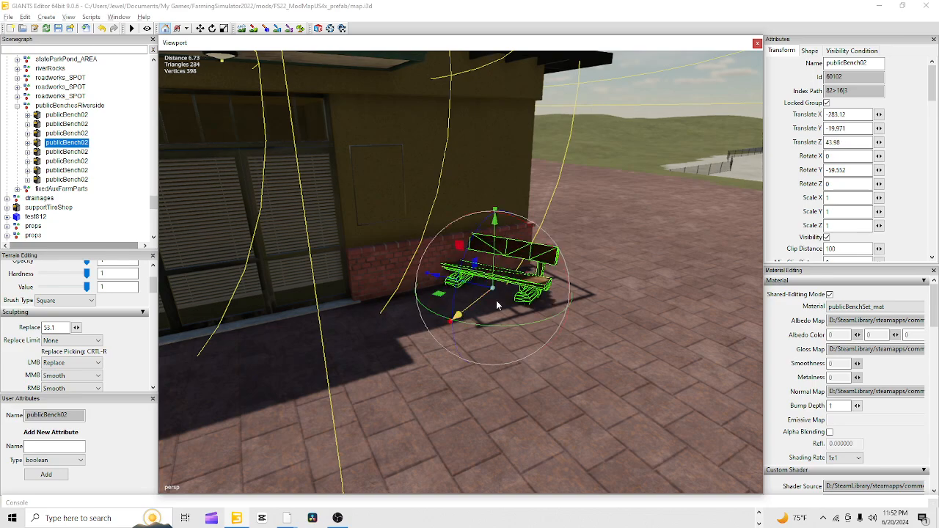
# - Rotate this bench to about 0.4 degrees around Y, shift it to about X -283.1, Z 44.1, and deselect it
pyautogui.moveTo(503, 327); pyautogui.dragTo(565, 309)
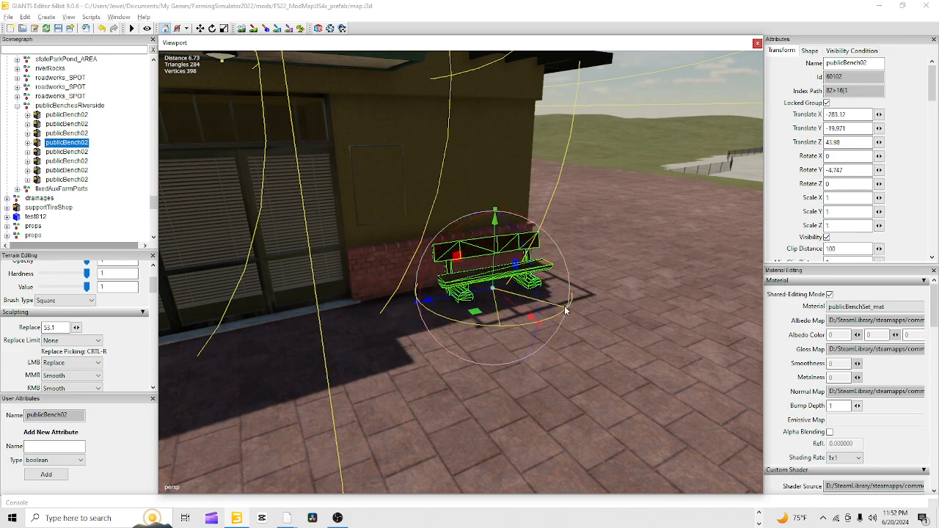
pyautogui.moveTo(467, 292); pyautogui.dragTo(458, 294)
pyautogui.moveTo(481, 327); pyautogui.dragTo(492, 334)
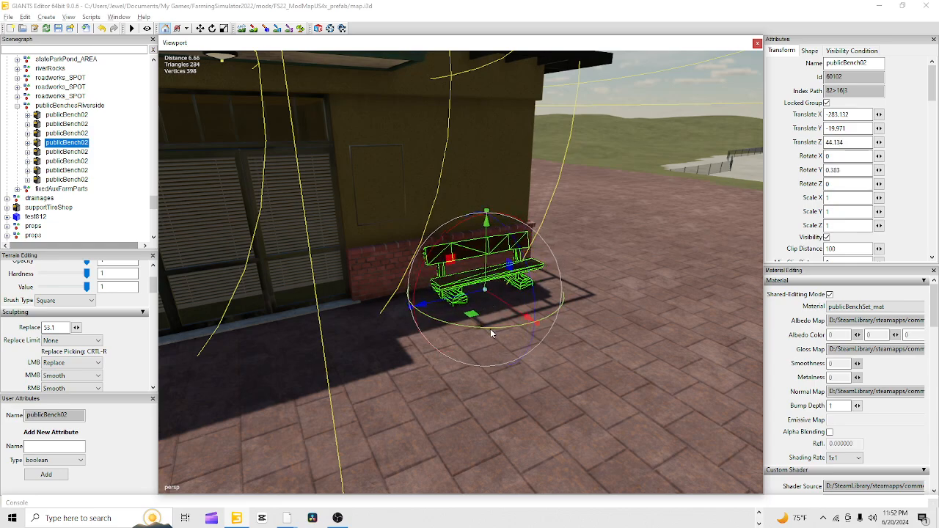
pyautogui.scroll(-5, 543, 304)
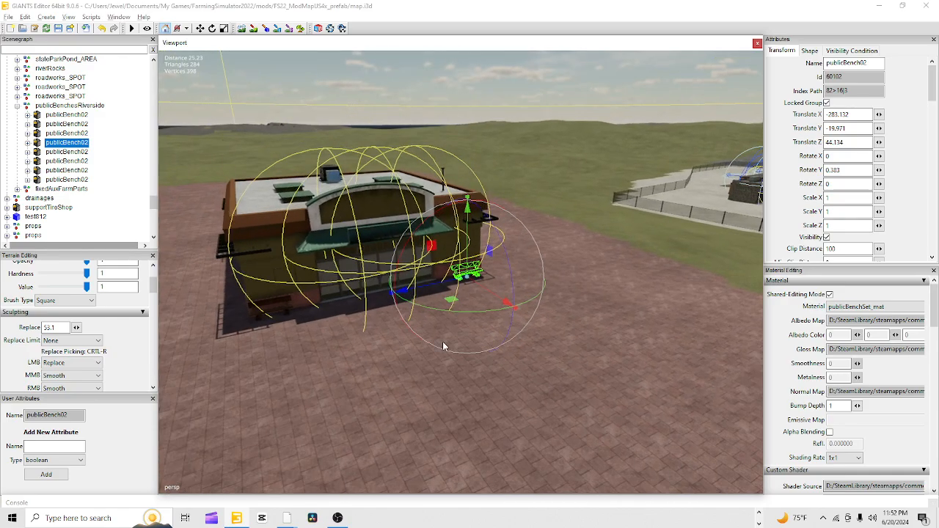
pyautogui.moveTo(422, 301); pyautogui.dragTo(629, 311, button='right')
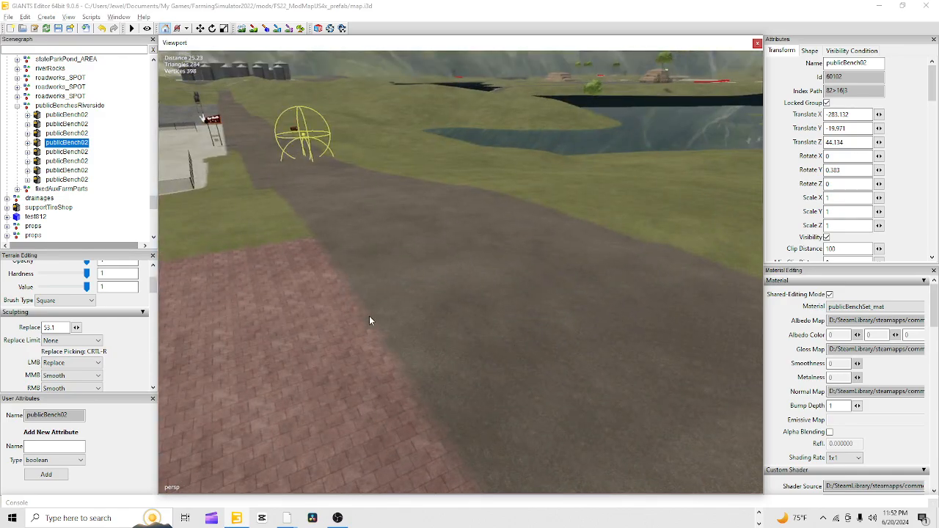
pyautogui.click(129, 188)
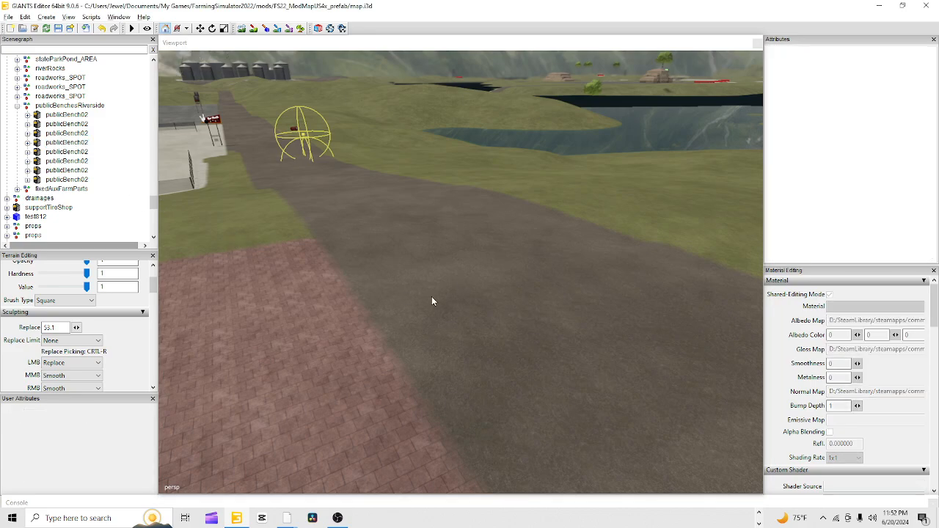
# - Survey the grassland between the road and the lakeside house for areas that still need terrain or road work
pyautogui.moveTo(432, 301)
pyautogui.mouseDown(button='right')
pyautogui.moveTo(391, 299)
pyautogui.moveTo(426, 357)
pyautogui.moveTo(525, 323)
pyautogui.moveTo(453, 269)
pyautogui.moveTo(671, 365)
pyautogui.moveTo(695, 365)
pyautogui.moveTo(317, 380)
pyautogui.moveTo(419, 308)
pyautogui.mouseUp(button='right')
pyautogui.keyDown('alt'); pyautogui.moveTo(419, 308); pyautogui.dragTo(443, 220); pyautogui.keyUp('alt')
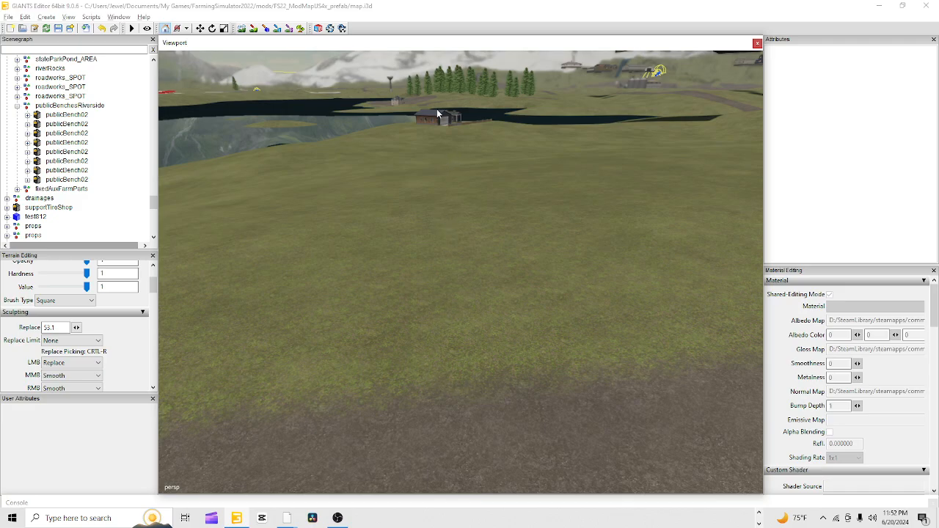
pyautogui.keyDown('alt'); pyautogui.moveTo(437, 112); pyautogui.dragTo(436, 302); pyautogui.keyUp('alt')
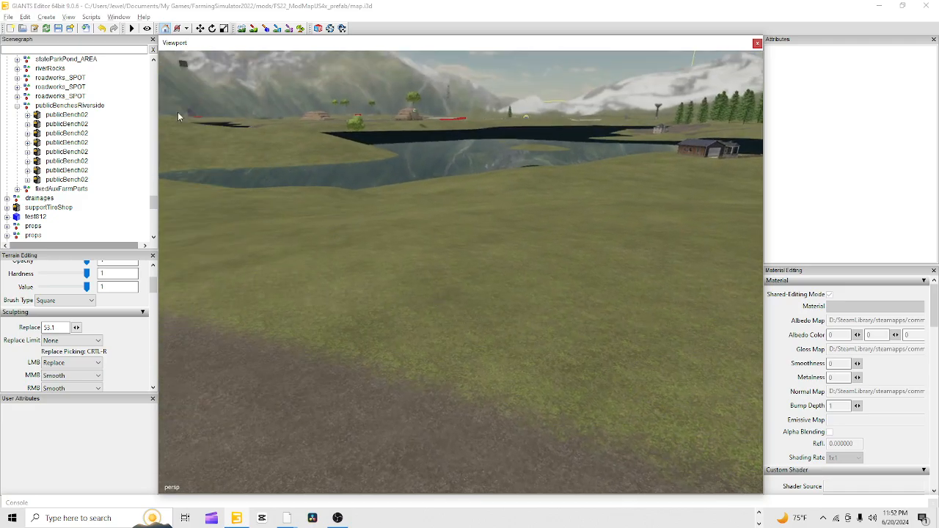
pyautogui.keyDown('alt'); pyautogui.moveTo(177, 116); pyautogui.dragTo(270, 189); pyautogui.keyUp('alt')
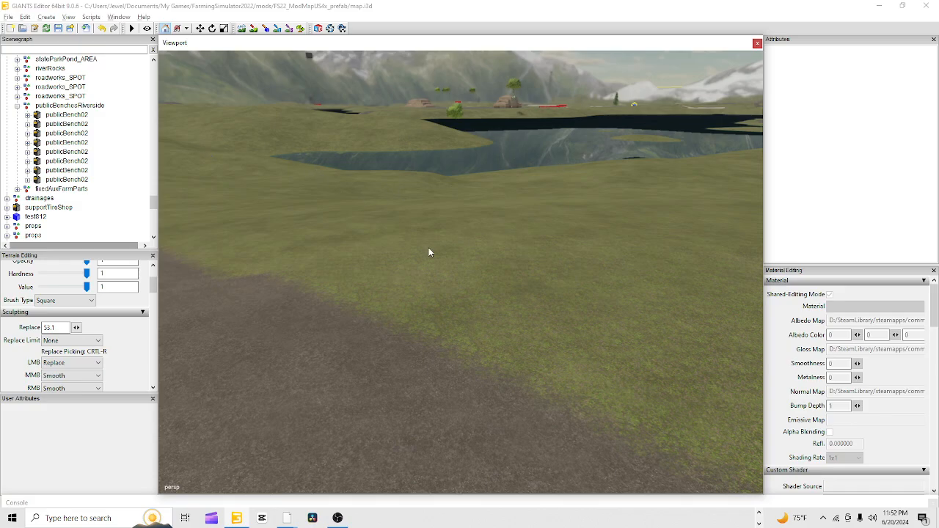
pyautogui.keyDown('alt'); pyautogui.moveTo(429, 252); pyautogui.dragTo(725, 374); pyautogui.keyUp('alt')
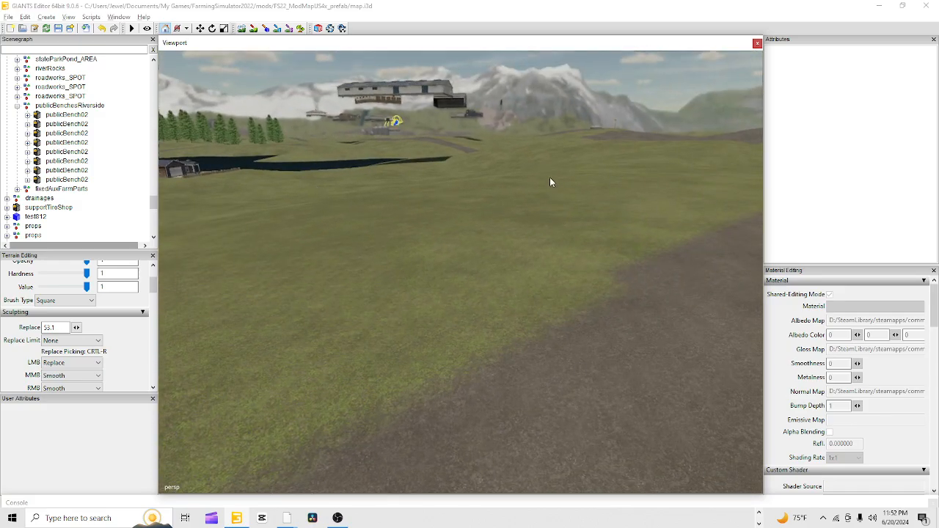
pyautogui.keyDown('alt'); pyautogui.moveTo(551, 182); pyautogui.dragTo(369, 332); pyautogui.keyUp('alt')
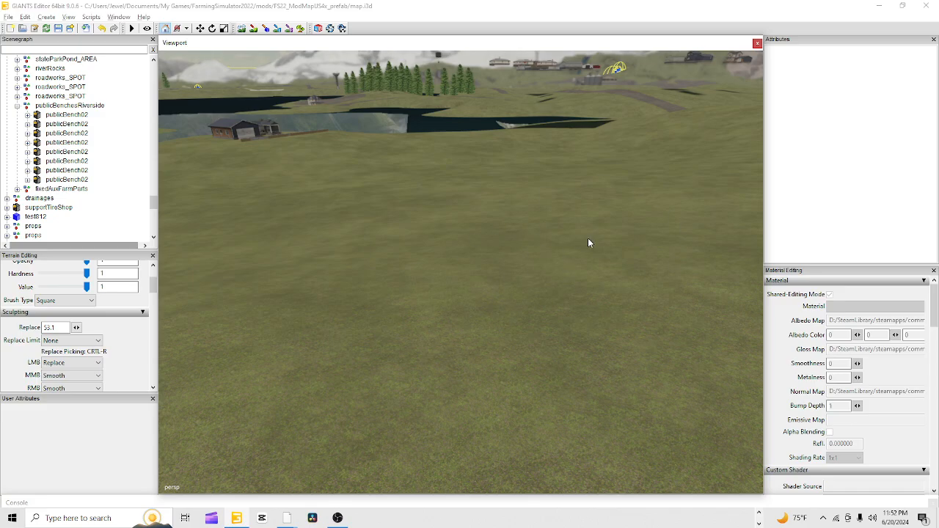
pyautogui.keyDown('alt'); pyautogui.moveTo(590, 234); pyautogui.dragTo(560, 223); pyautogui.keyUp('alt')
pyautogui.scroll(3, 555, 188)
pyautogui.keyDown('alt'); pyautogui.moveTo(501, 278); pyautogui.dragTo(421, 252); pyautogui.keyUp('alt')
pyautogui.scroll(2, 529, 263)
pyautogui.scroll(-3, 445, 312)
pyautogui.keyDown('alt'); pyautogui.moveTo(444, 315); pyautogui.dragTo(585, 402); pyautogui.keyUp('alt')
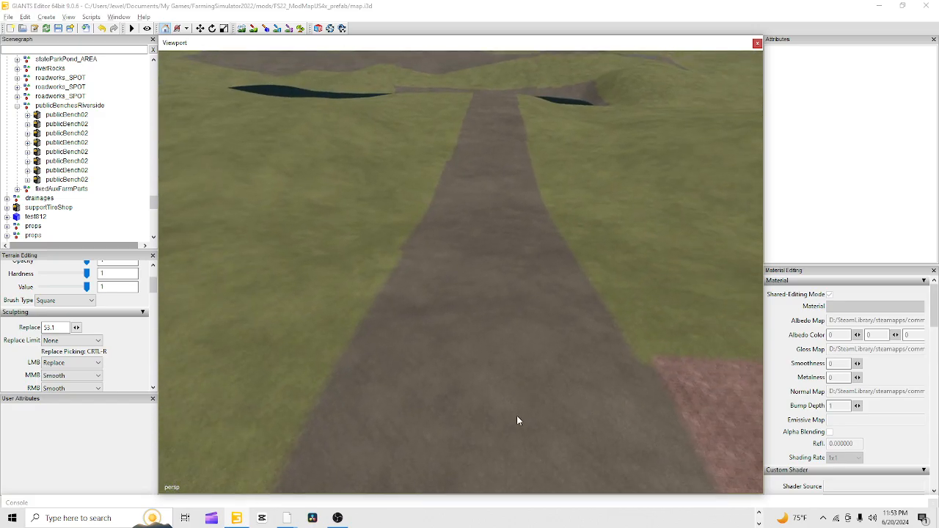
# - Examine the dirt road from the paved area to the river and the road stub on the opposite bank for a possible connection
pyautogui.keyDown('alt'); pyautogui.moveTo(492, 424); pyautogui.dragTo(533, 277); pyautogui.keyUp('alt')
pyautogui.keyDown('alt'); pyautogui.moveTo(685, 255); pyautogui.dragTo(436, 294); pyautogui.keyUp('alt')
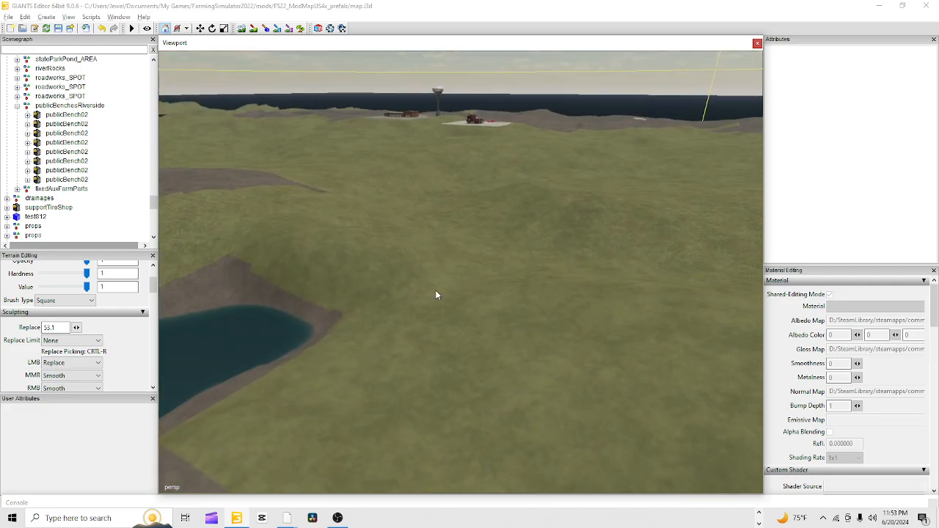
pyautogui.keyDown('alt'); pyautogui.moveTo(586, 277); pyautogui.dragTo(349, 332); pyautogui.keyUp('alt')
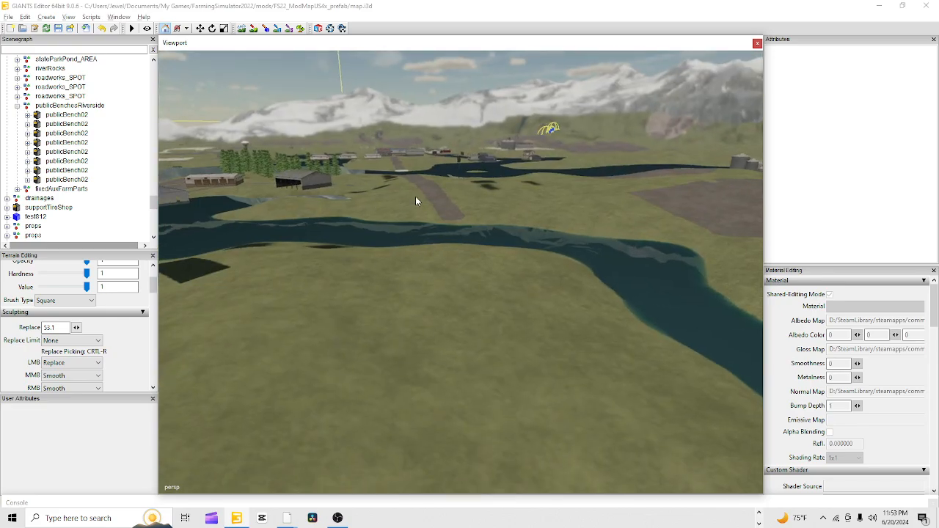
pyautogui.keyDown('alt'); pyautogui.moveTo(487, 256); pyautogui.dragTo(565, 301); pyautogui.keyUp('alt')
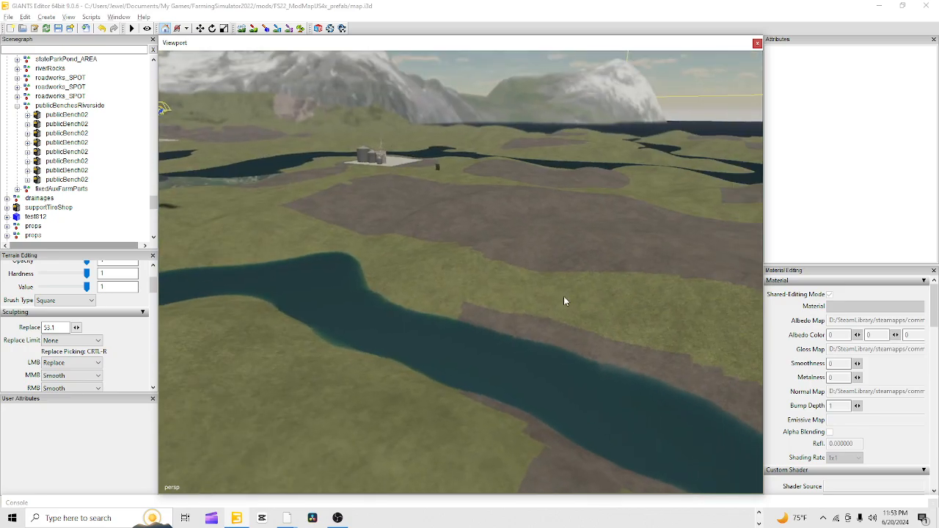
pyautogui.keyDown('alt'); pyautogui.moveTo(472, 299); pyautogui.dragTo(312, 319); pyautogui.keyUp('alt')
pyautogui.scroll(-3, 521, 262)
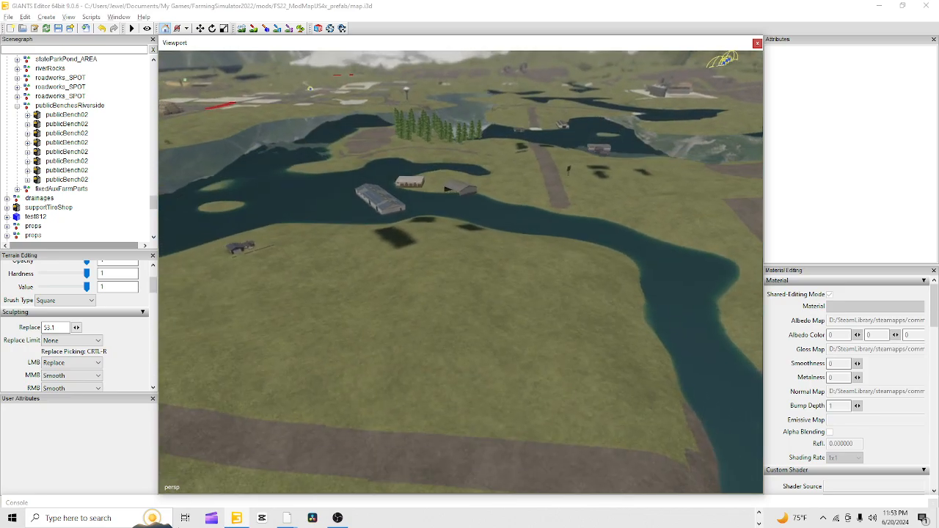
pyautogui.keyDown('alt'); pyautogui.moveTo(521, 262); pyautogui.dragTo(276, 445); pyautogui.keyUp('alt')
pyautogui.scroll(-1, 391, 398)
pyautogui.keyDown('alt'); pyautogui.moveTo(392, 401); pyautogui.dragTo(409, 363); pyautogui.keyUp('alt')
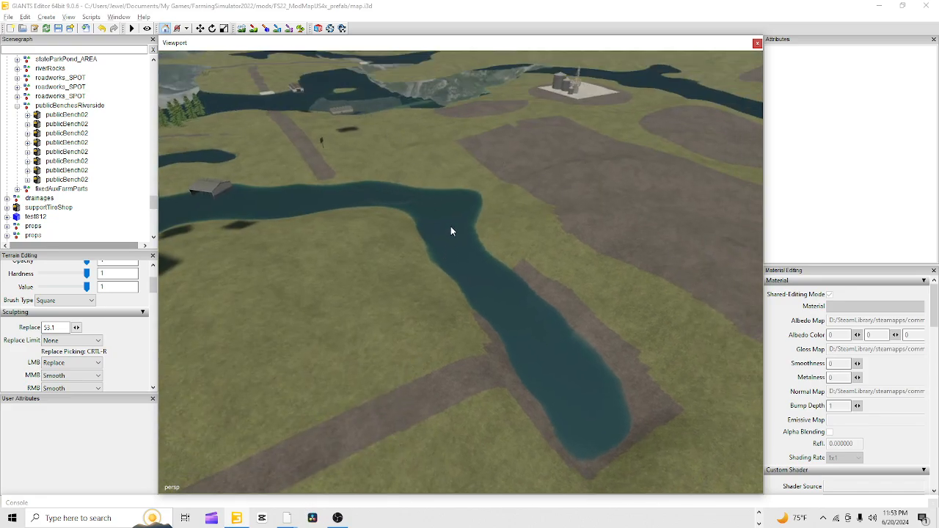
pyautogui.keyDown('alt'); pyautogui.moveTo(462, 322); pyautogui.dragTo(433, 422); pyautogui.keyUp('alt')
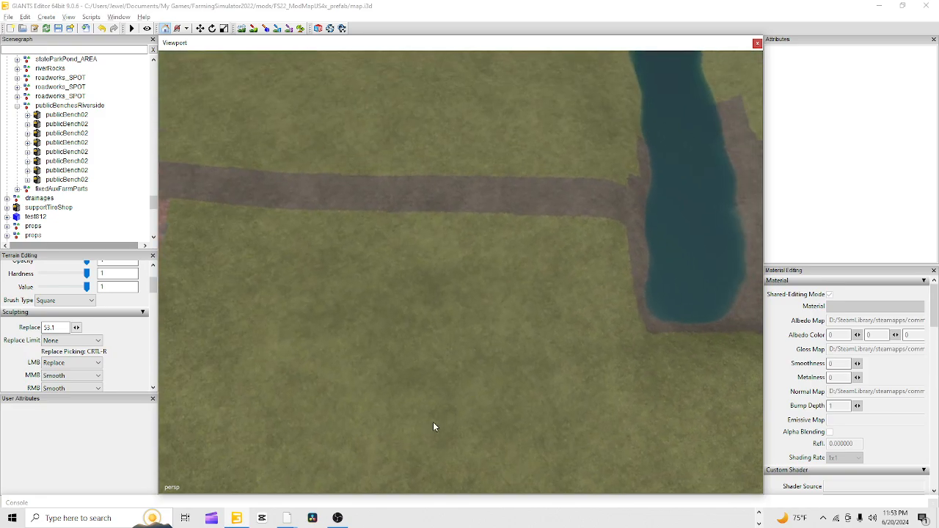
pyautogui.scroll(3, 433, 422)
pyautogui.scroll(2, 567, 413)
# - Paint a curved dirt road from the riverbank opposite the far road stub down to the existing dirt road
pyautogui.moveTo(711, 163); pyautogui.dragTo(507, 251, button='right')
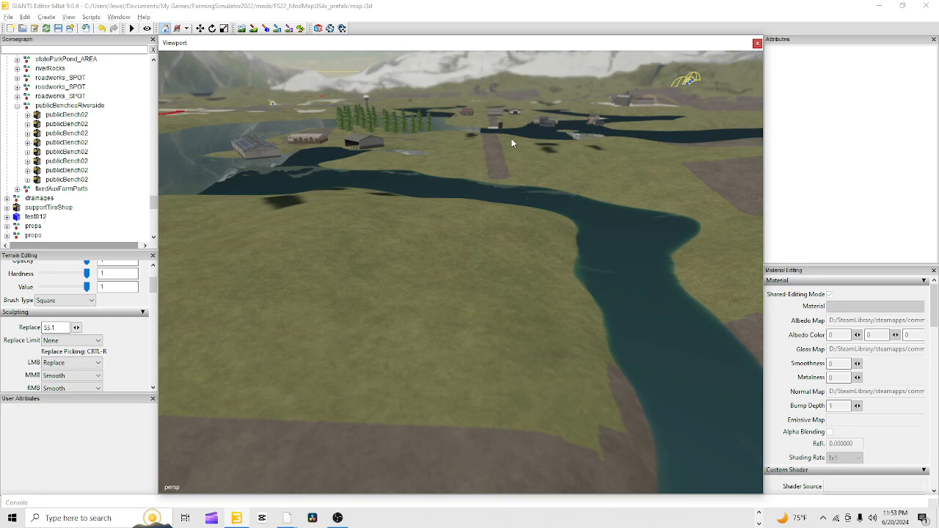
pyautogui.keyDown('alt'); pyautogui.moveTo(513, 186); pyautogui.dragTo(543, 139); pyautogui.keyUp('alt')
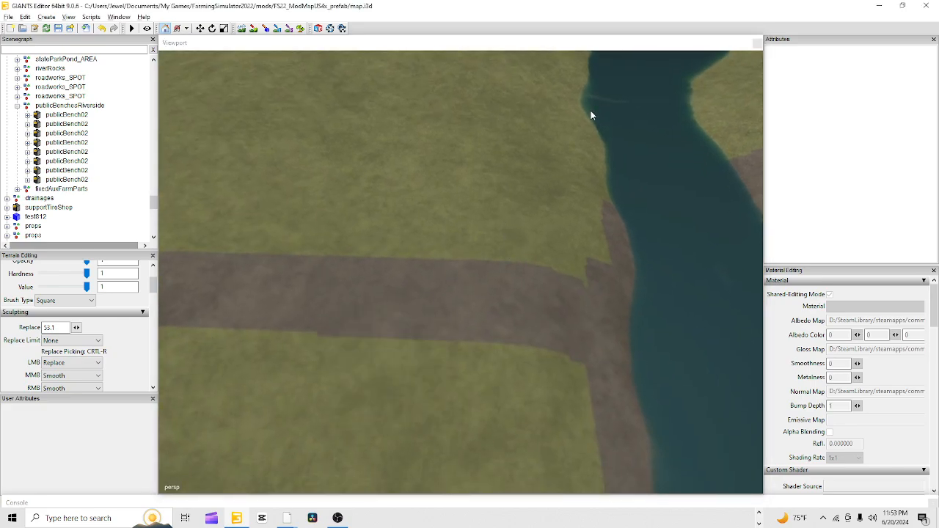
pyautogui.keyDown('alt'); pyautogui.moveTo(590, 110); pyautogui.dragTo(308, 398, button='right'); pyautogui.keyUp('alt')
pyautogui.keyDown('alt'); pyautogui.moveTo(308, 398); pyautogui.dragTo(306, 363); pyautogui.keyUp('alt')
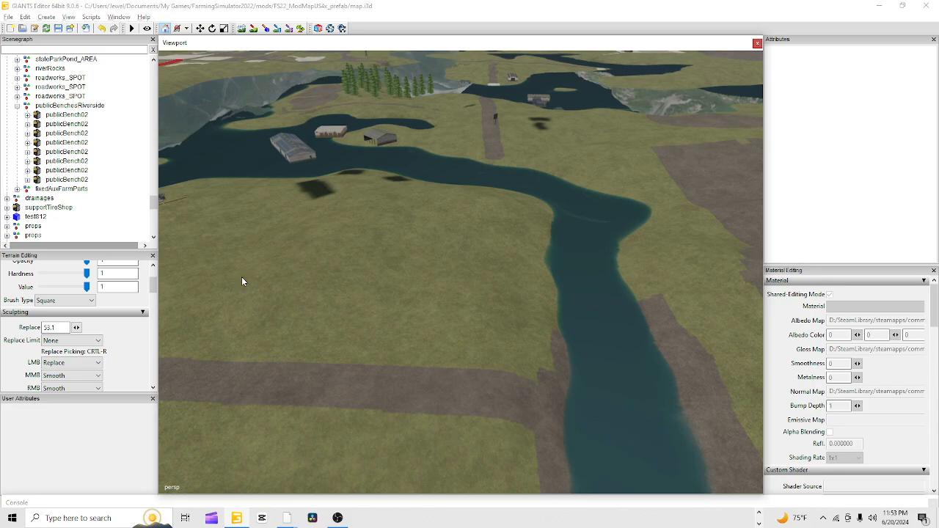
pyautogui.click(253, 28)
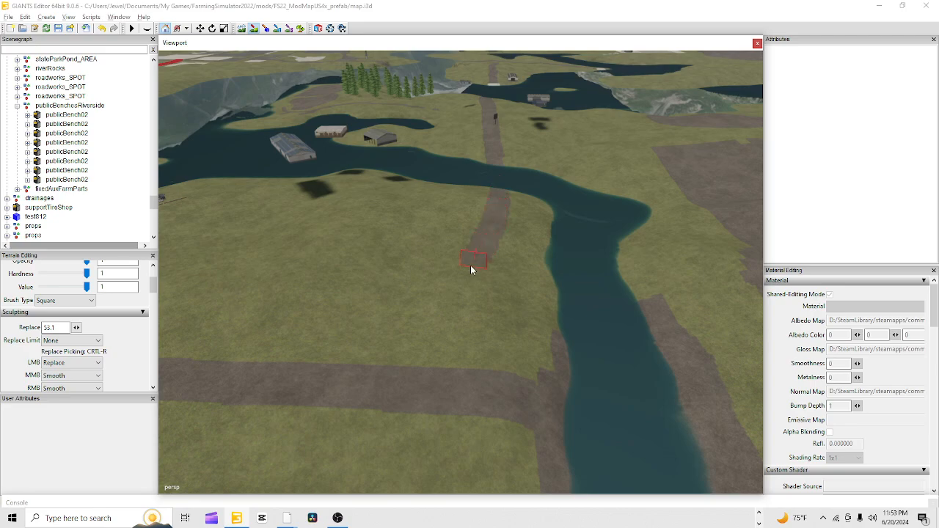
pyautogui.moveTo(446, 301); pyautogui.dragTo(403, 333)
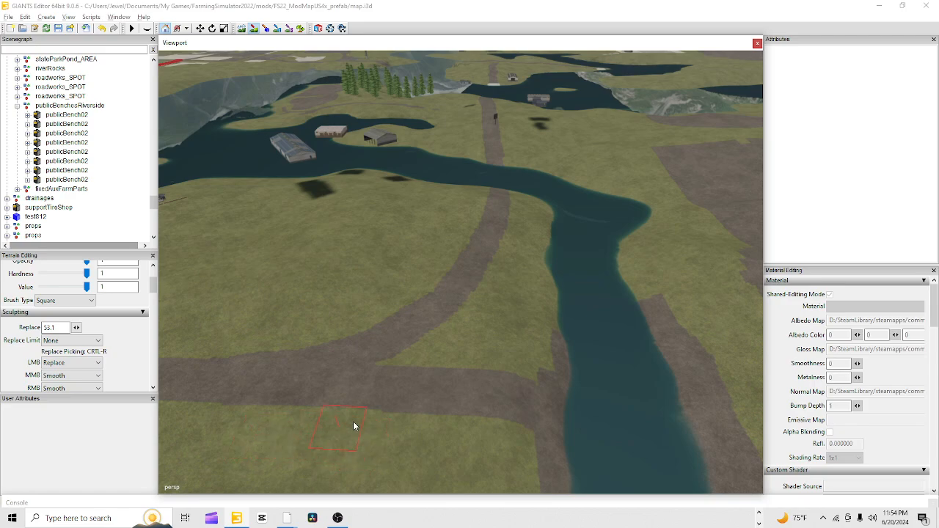
# - Paint grass over the old straight road section between the new curve and the river, cleaning up the curve's outer edge
pyautogui.moveTo(353, 425)
pyautogui.mouseDown()
pyautogui.moveTo(430, 394)
pyautogui.moveTo(452, 412)
pyautogui.mouseUp()
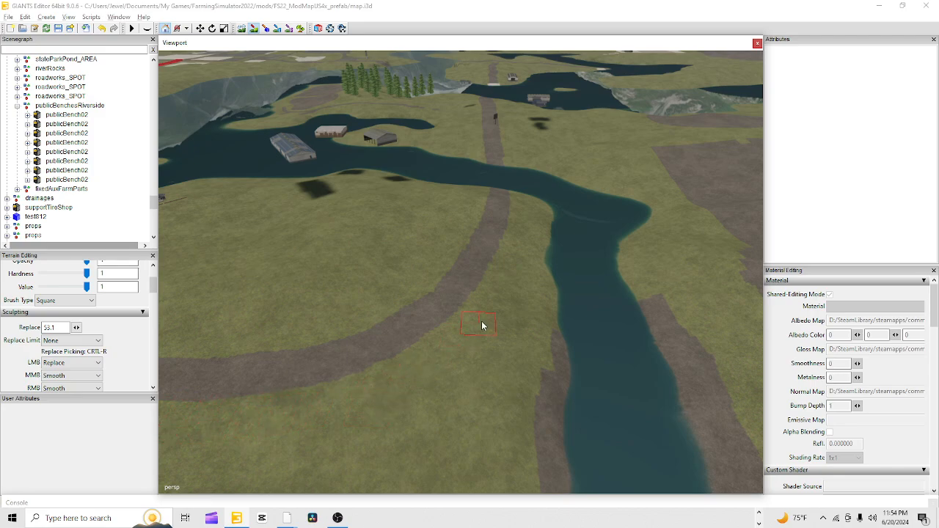
pyautogui.click(254, 29)
pyautogui.moveTo(316, 265)
pyautogui.keyDown('alt'); pyautogui.mouseDown()
pyautogui.moveTo(349, 270)
pyautogui.moveTo(322, 335)
pyautogui.mouseUp(); pyautogui.keyUp('alt')
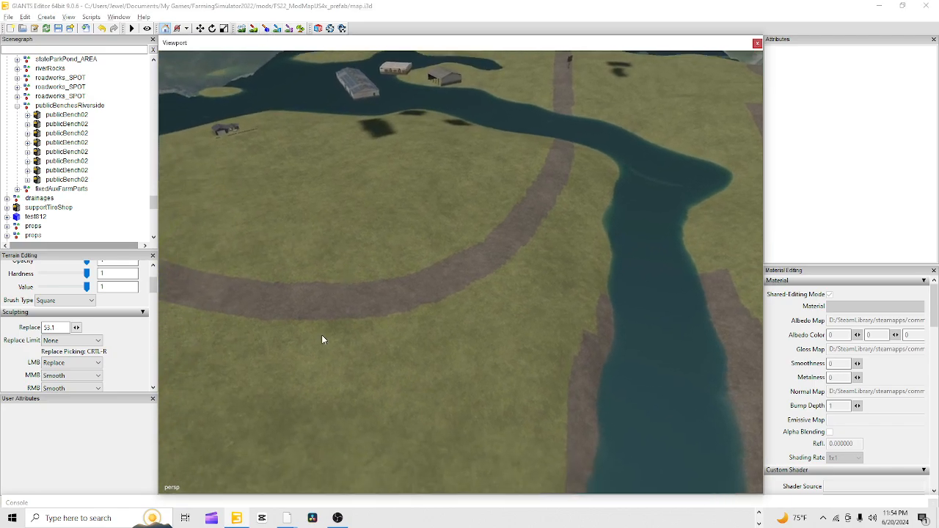
# - Inspect the new road's bend, its alignment across the river and the adjoining riverbank
pyautogui.keyDown('alt'); pyautogui.moveTo(351, 380); pyautogui.dragTo(654, 70, button='right'); pyautogui.keyUp('alt')
pyautogui.keyDown('alt'); pyautogui.moveTo(367, 352); pyautogui.dragTo(624, 95, button='right'); pyautogui.keyUp('alt')
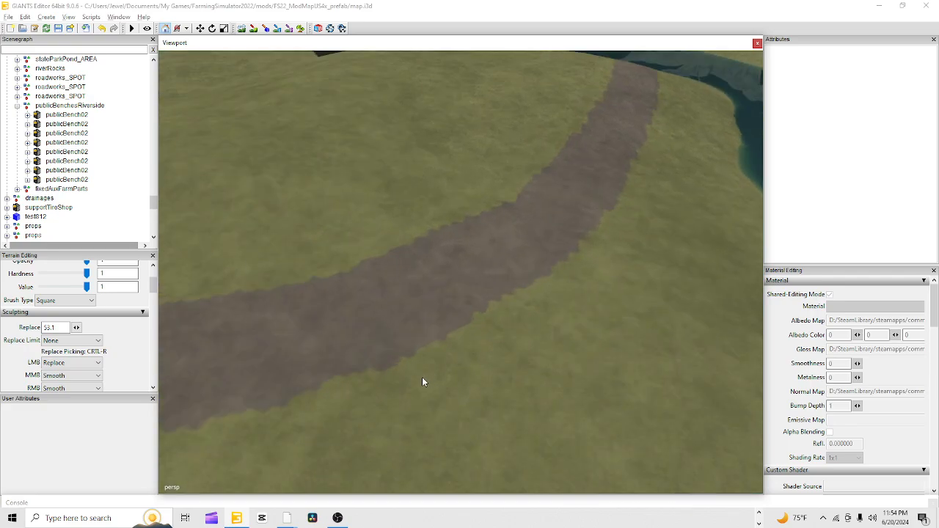
pyautogui.keyDown('alt'); pyautogui.moveTo(422, 377); pyautogui.dragTo(558, 242, button='right'); pyautogui.keyUp('alt')
pyautogui.keyDown('alt'); pyautogui.moveTo(425, 355); pyautogui.dragTo(470, 252); pyautogui.keyUp('alt')
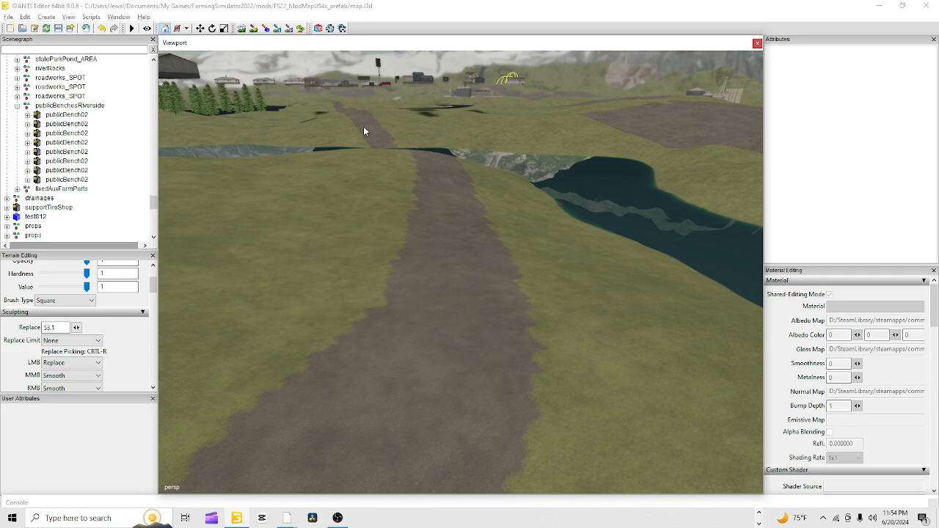
pyautogui.keyDown('alt'); pyautogui.moveTo(368, 290); pyautogui.dragTo(479, 251); pyautogui.keyUp('alt')
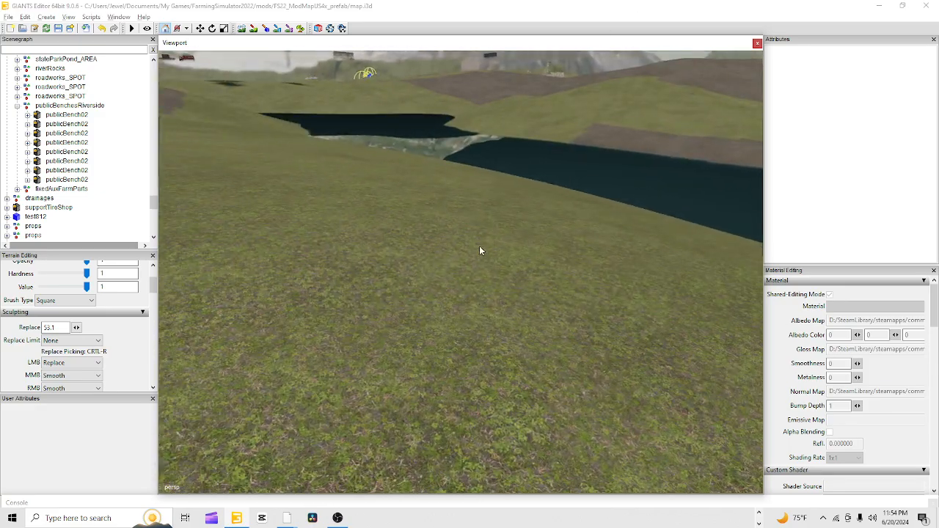
pyautogui.keyDown('alt'); pyautogui.moveTo(635, 341); pyautogui.dragTo(546, 295); pyautogui.keyUp('alt')
pyautogui.keyDown('alt'); pyautogui.moveTo(535, 257); pyautogui.dragTo(330, 411); pyautogui.keyUp('alt')
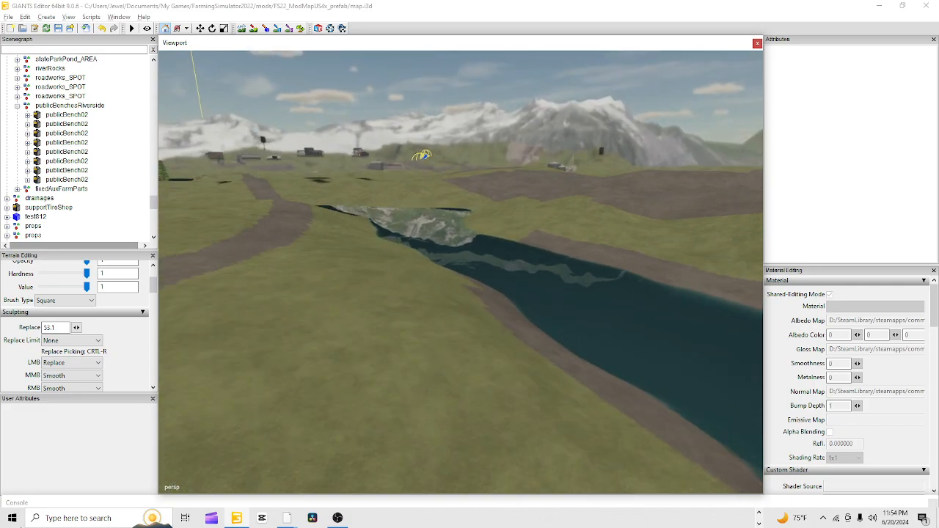
pyautogui.keyDown('alt'); pyautogui.moveTo(220, 430); pyautogui.dragTo(474, 352); pyautogui.keyUp('alt')
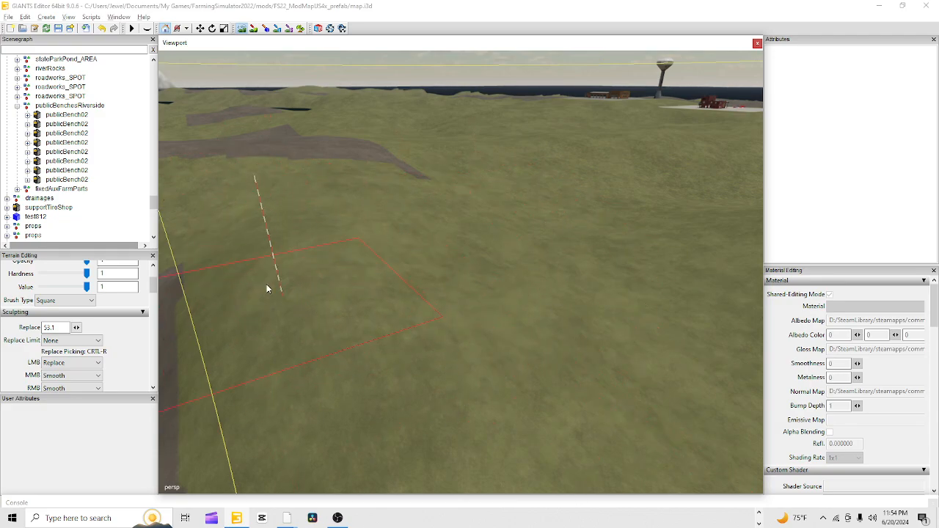
# - Leave terrain sculpting and survey the grassy hills around the water tower, the silos and the brick-paved area
pyautogui.click(242, 29)
pyautogui.keyDown('alt'); pyautogui.moveTo(448, 353); pyautogui.dragTo(691, 143, button='right'); pyautogui.keyUp('alt')
pyautogui.moveTo(513, 316)
pyautogui.keyDown('alt'); pyautogui.mouseDown()
pyautogui.moveTo(569, 314)
pyautogui.moveTo(586, 302)
pyautogui.moveTo(732, 302)
pyautogui.mouseUp(); pyautogui.keyUp('alt')
pyautogui.keyDown('alt'); pyautogui.moveTo(596, 343); pyautogui.dragTo(412, 371); pyautogui.keyUp('alt')
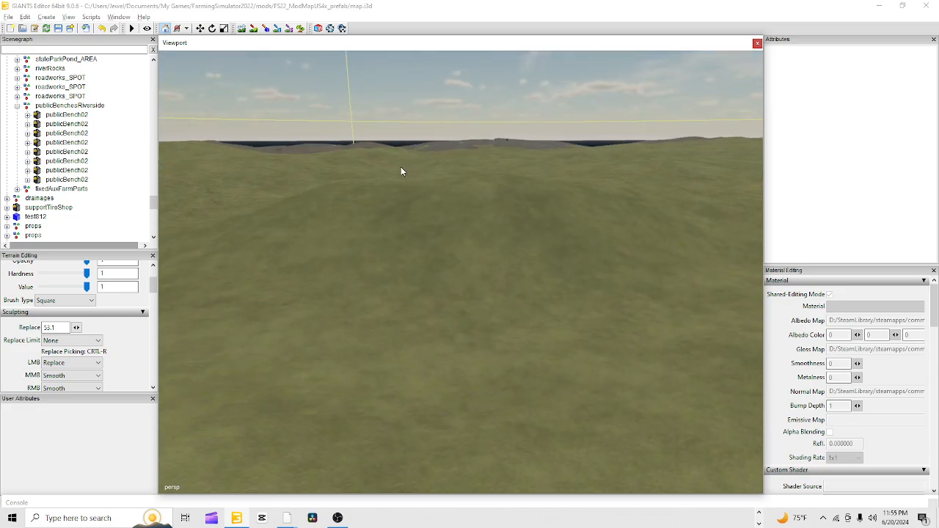
pyautogui.keyDown('alt'); pyautogui.moveTo(535, 283); pyautogui.dragTo(543, 261); pyautogui.keyUp('alt')
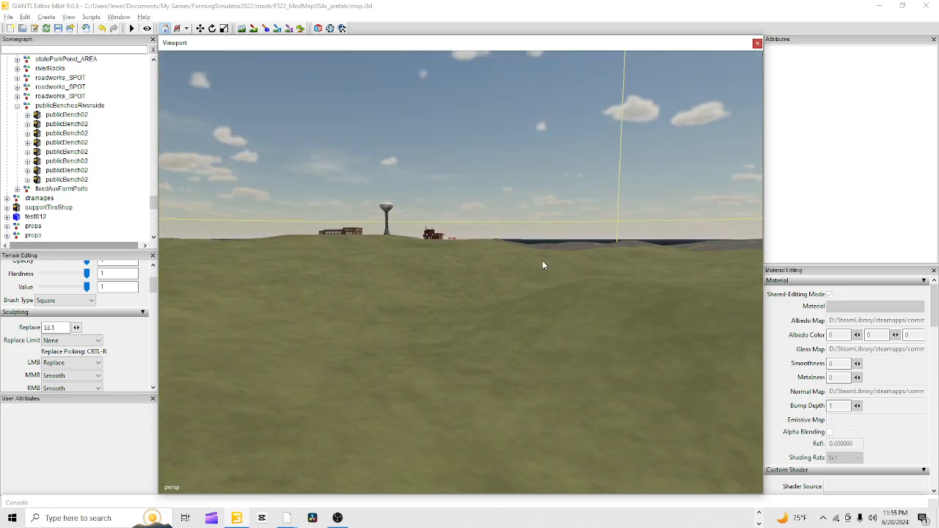
pyautogui.keyDown('alt'); pyautogui.moveTo(542, 261); pyautogui.dragTo(294, 433, button='right'); pyautogui.keyUp('alt')
pyautogui.keyDown('alt'); pyautogui.moveTo(293, 434); pyautogui.dragTo(634, 206); pyautogui.keyUp('alt')
pyautogui.keyDown('alt'); pyautogui.moveTo(637, 153); pyautogui.dragTo(491, 328); pyautogui.keyUp('alt')
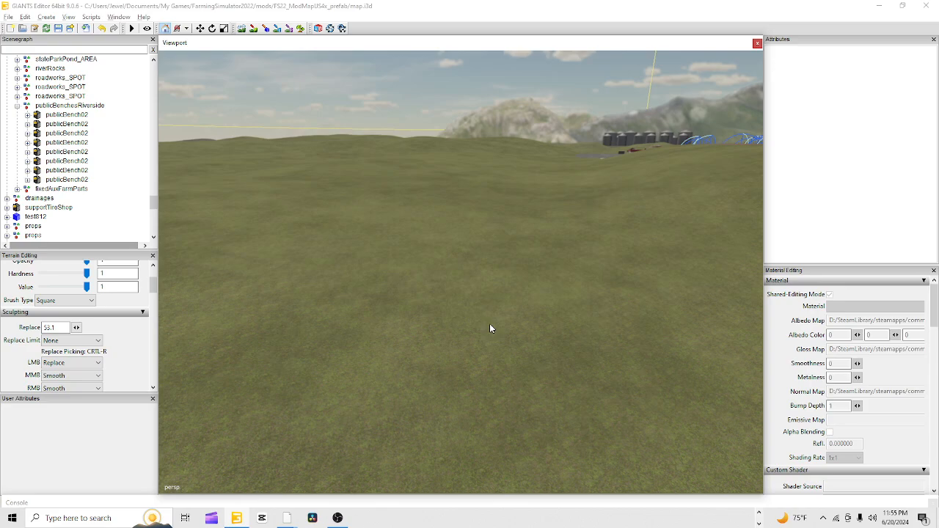
pyautogui.keyDown('alt'); pyautogui.moveTo(447, 358); pyautogui.dragTo(468, 440); pyautogui.keyUp('alt')
pyautogui.keyDown('alt'); pyautogui.moveTo(479, 373); pyautogui.dragTo(502, 282); pyautogui.keyUp('alt')
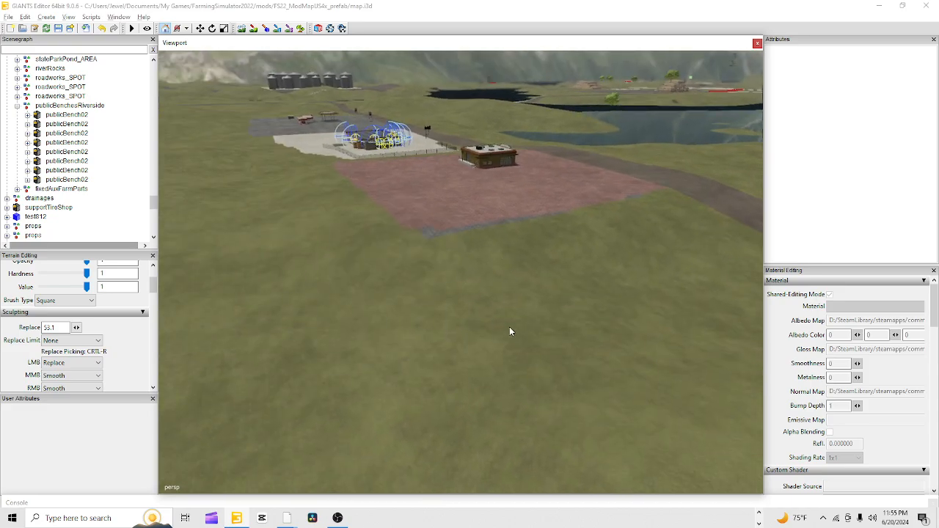
# - Survey the grassland around the red-brick lot, the fenced concrete lot and the boundary between its concrete and the grey brick paving
pyautogui.moveTo(518, 379)
pyautogui.keyDown('alt'); pyautogui.mouseDown()
pyautogui.moveTo(474, 321)
pyautogui.moveTo(736, 325)
pyautogui.moveTo(526, 366)
pyautogui.mouseUp(); pyautogui.keyUp('alt')
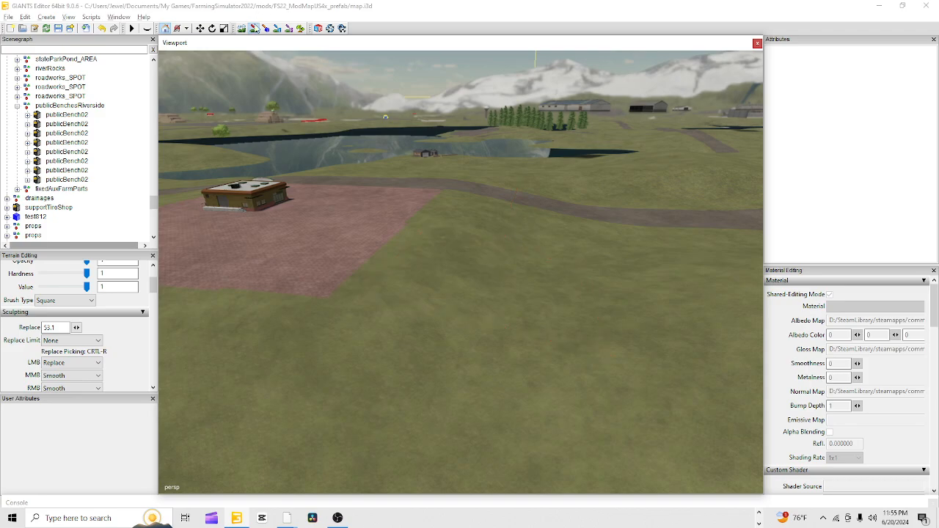
pyautogui.keyDown('alt'); pyautogui.moveTo(578, 350); pyautogui.dragTo(448, 368); pyautogui.keyUp('alt')
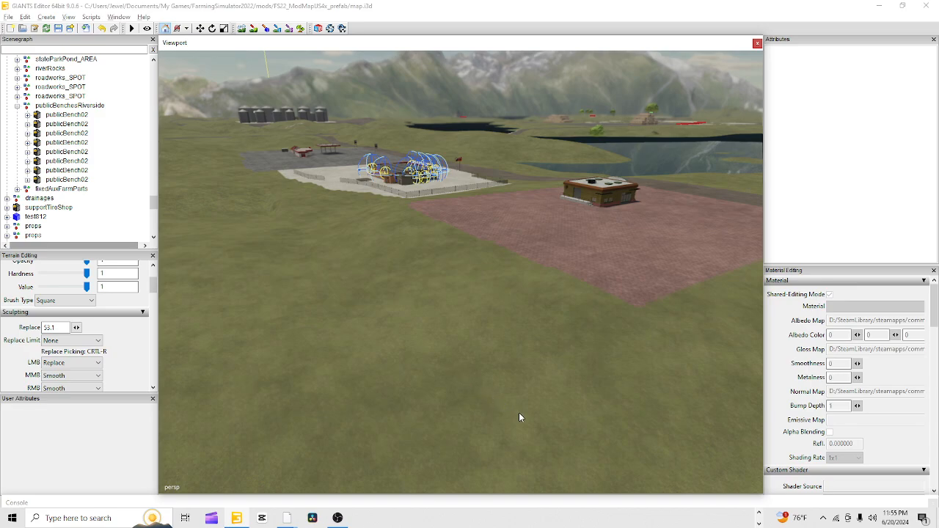
pyautogui.keyDown('alt'); pyautogui.moveTo(519, 413); pyautogui.dragTo(478, 411); pyautogui.keyUp('alt')
pyautogui.keyDown('alt'); pyautogui.moveTo(479, 410); pyautogui.dragTo(920, 21, button='right'); pyautogui.keyUp('alt')
pyautogui.keyDown('alt'); pyautogui.moveTo(721, 235); pyautogui.dragTo(706, 179); pyautogui.keyUp('alt')
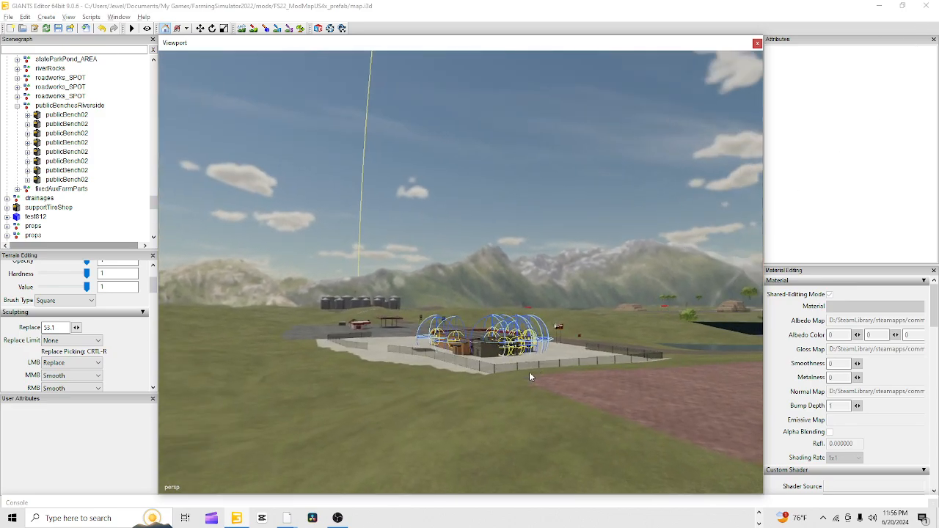
pyautogui.keyDown('alt'); pyautogui.moveTo(530, 374); pyautogui.dragTo(807, 99, button='right'); pyautogui.keyUp('alt')
pyautogui.keyDown('alt'); pyautogui.moveTo(570, 339); pyautogui.dragTo(602, 298, button='right'); pyautogui.keyUp('alt')
pyautogui.keyDown('alt'); pyautogui.moveTo(602, 298); pyautogui.dragTo(645, 345); pyautogui.keyUp('alt')
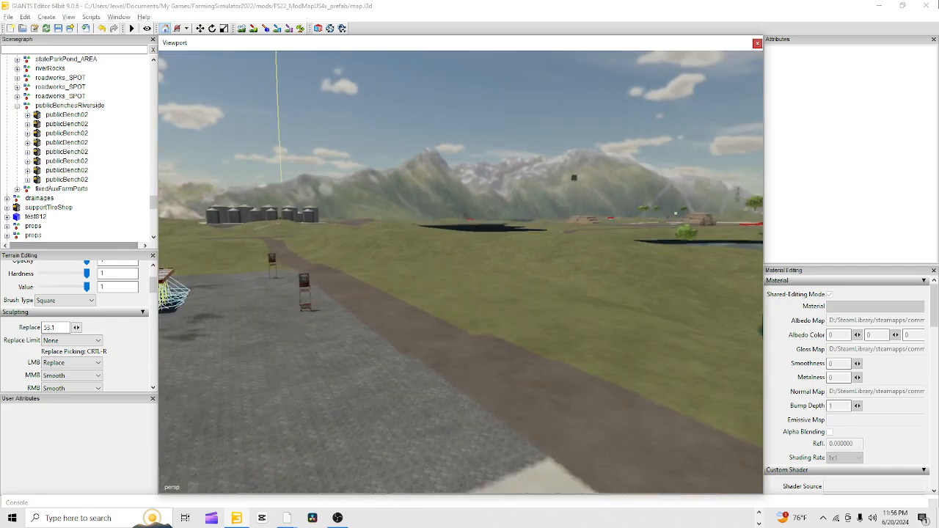
pyautogui.keyDown('alt'); pyautogui.moveTo(646, 345); pyautogui.dragTo(657, 242, button='right'); pyautogui.keyUp('alt')
pyautogui.keyDown('alt'); pyautogui.moveTo(656, 242); pyautogui.dragTo(373, 224); pyautogui.keyUp('alt')
pyautogui.keyDown('alt'); pyautogui.moveTo(422, 268); pyautogui.dragTo(401, 309, button='right'); pyautogui.keyUp('alt')
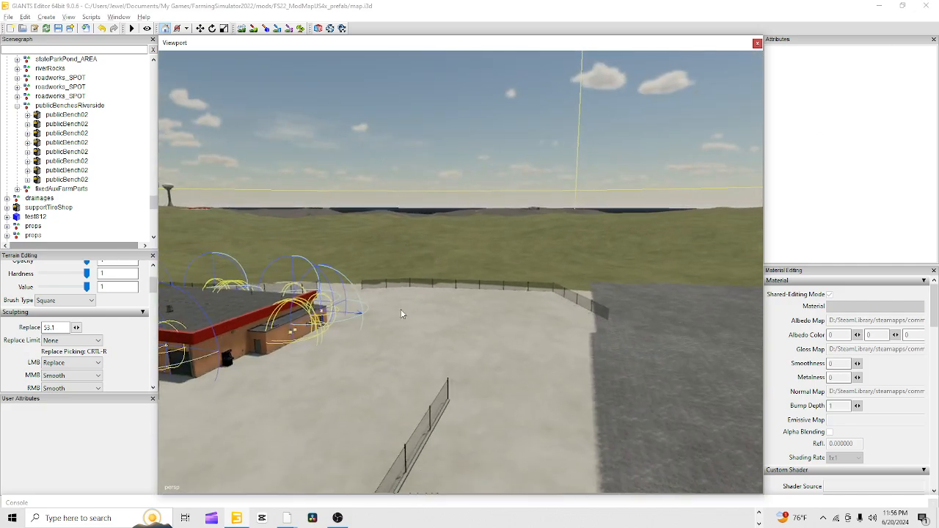
pyautogui.keyDown('alt'); pyautogui.moveTo(401, 309); pyautogui.dragTo(525, 320); pyautogui.keyUp('alt')
pyautogui.keyDown('alt'); pyautogui.moveTo(526, 320); pyautogui.dragTo(642, 91, button='right'); pyautogui.keyUp('alt')
pyautogui.keyDown('alt'); pyautogui.moveTo(616, 220); pyautogui.dragTo(578, 150); pyautogui.keyUp('alt')
pyautogui.keyDown('alt'); pyautogui.moveTo(578, 150); pyautogui.dragTo(595, 182, button='right'); pyautogui.keyUp('alt')
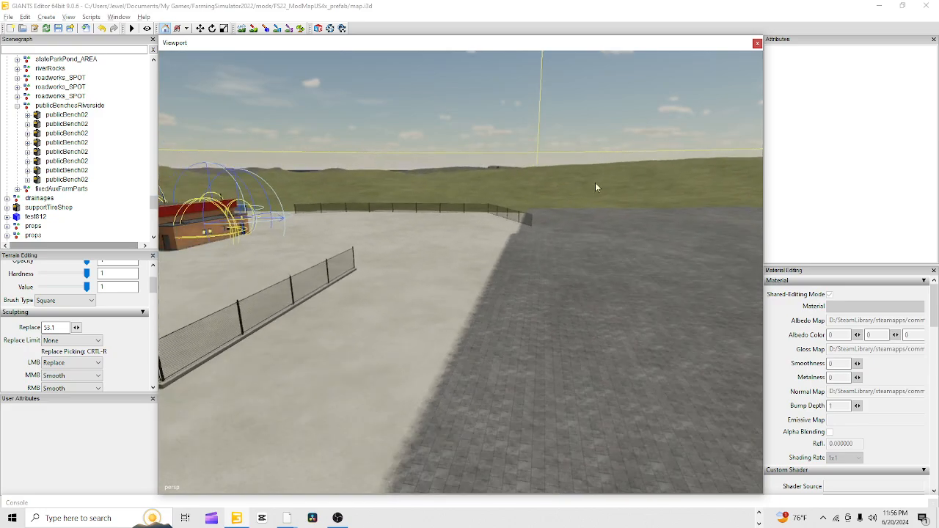
# - Paint a dirt strip with a smaller square brush from the dirt road along the grey paving's edge beside the concrete lot
pyautogui.keyDown('alt'); pyautogui.moveTo(595, 182); pyautogui.dragTo(615, 308); pyautogui.keyUp('alt')
pyautogui.keyDown('alt'); pyautogui.moveTo(614, 308); pyautogui.dragTo(433, 433, button='right'); pyautogui.keyUp('alt')
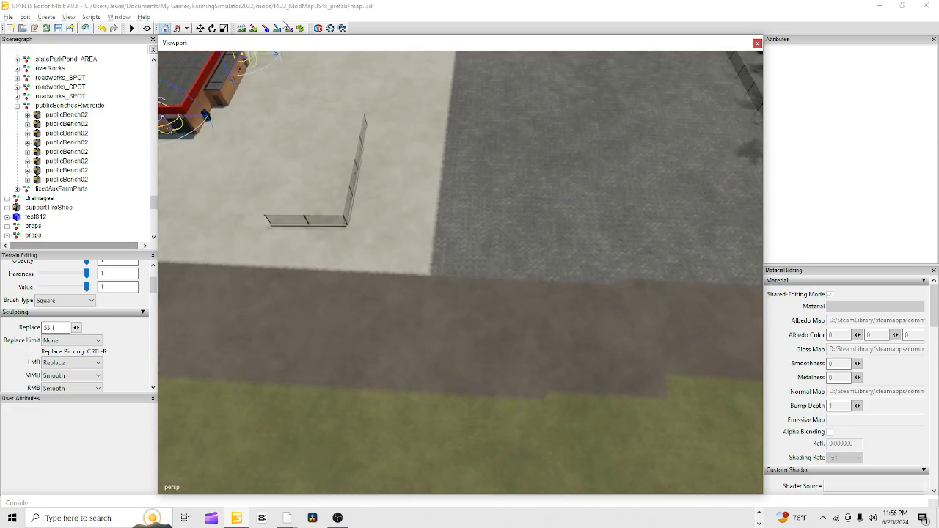
pyautogui.click(253, 27)
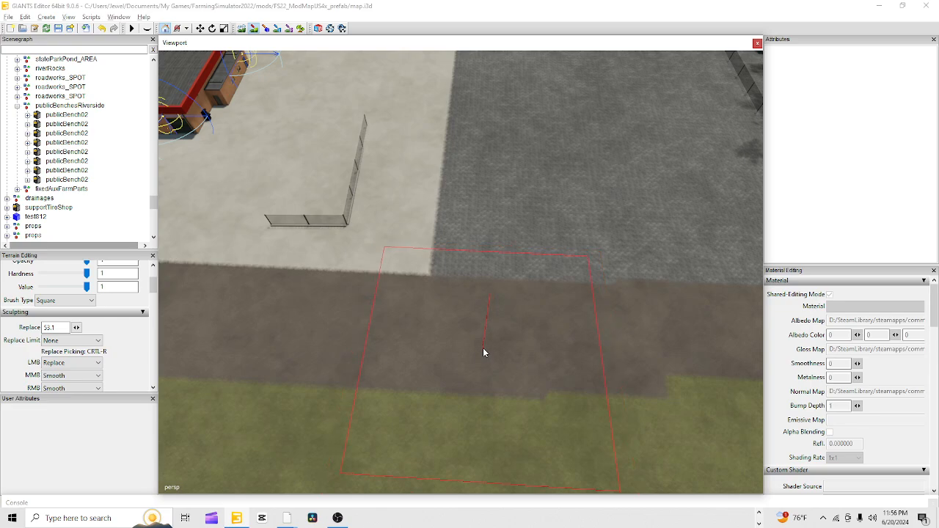
pyautogui.scroll(-5, 483, 348)
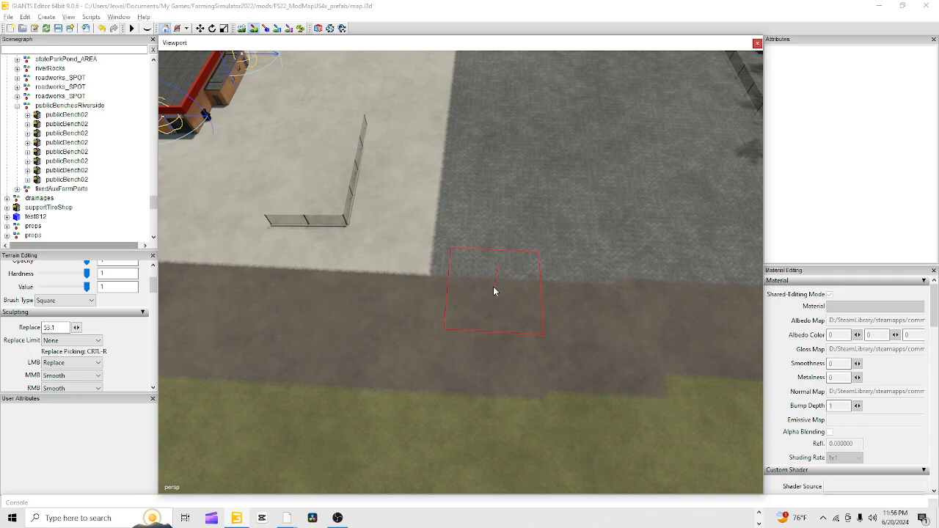
pyautogui.click(478, 251)
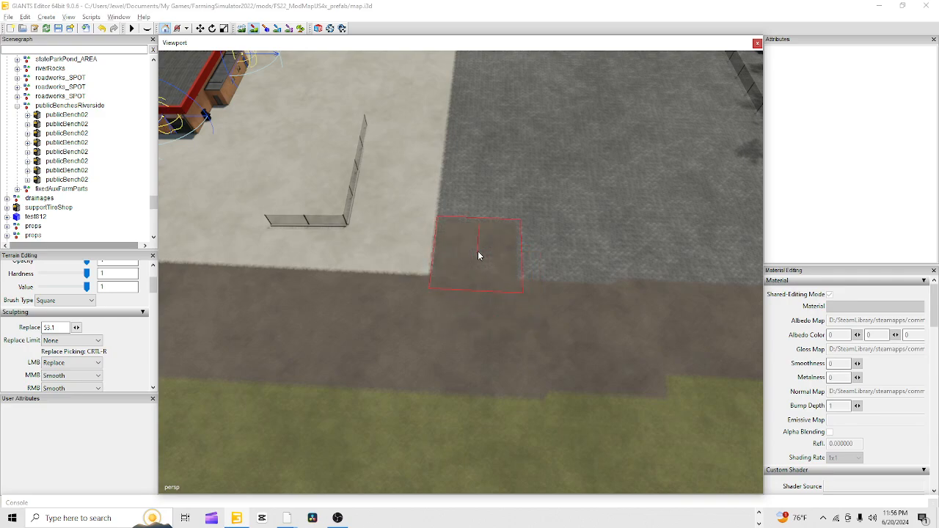
pyautogui.click(479, 228)
pyautogui.click(482, 189)
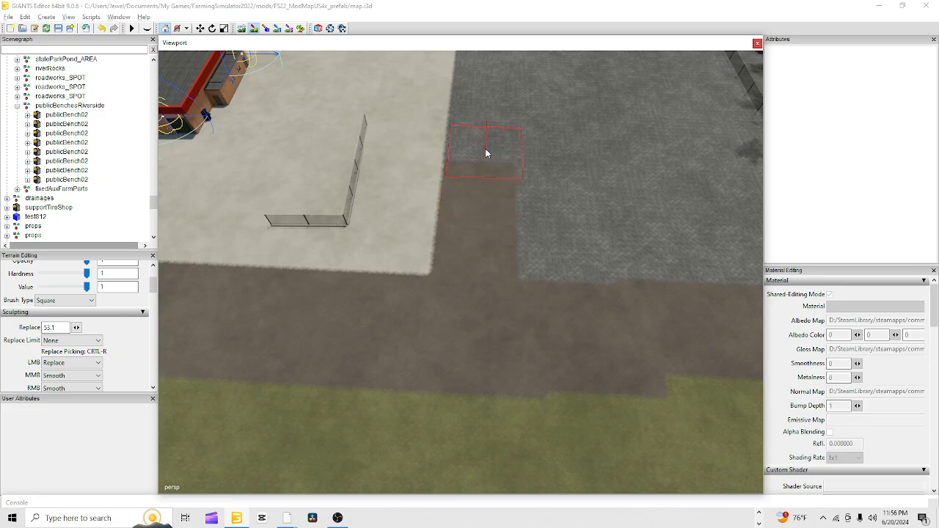
pyautogui.click(486, 153)
pyautogui.click(487, 121)
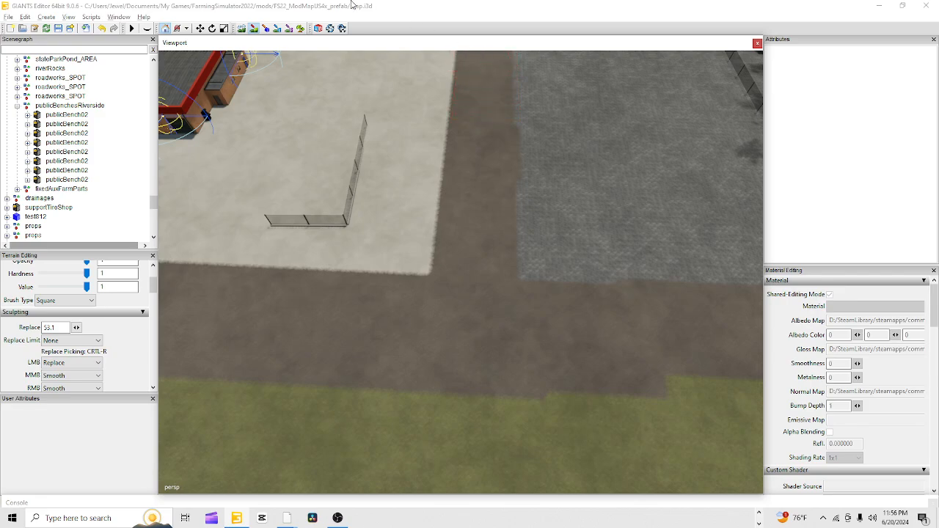
# - Extend the dirt strip past the end of the fence to the grass at the far side of the grey paving
pyautogui.click(254, 28)
pyautogui.keyDown('alt'); pyautogui.moveTo(561, 327); pyautogui.dragTo(561, 330, button='middle'); pyautogui.keyUp('alt')
pyautogui.keyDown('alt'); pyautogui.moveTo(560, 330); pyautogui.dragTo(571, 282); pyautogui.keyUp('alt')
pyautogui.keyDown('alt'); pyautogui.moveTo(517, 395); pyautogui.dragTo(553, 310); pyautogui.keyUp('alt')
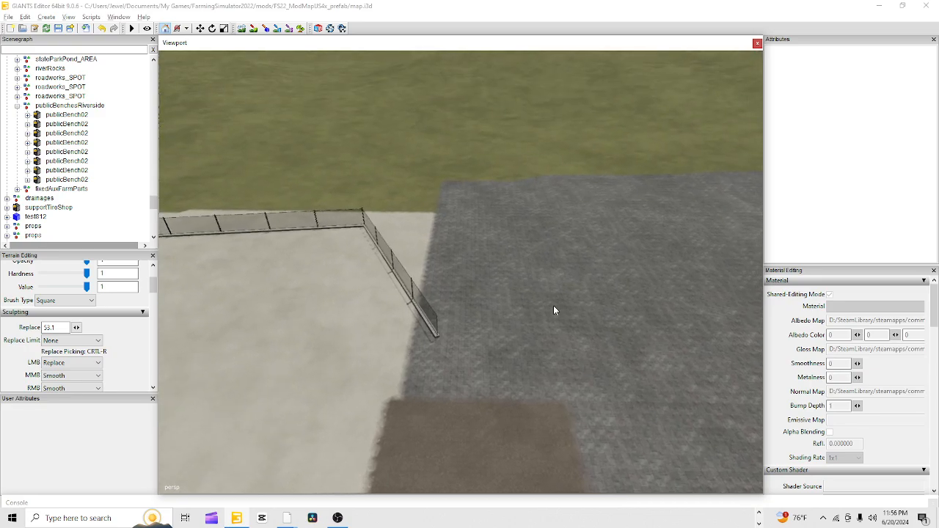
pyautogui.click(254, 28)
pyautogui.click(488, 355)
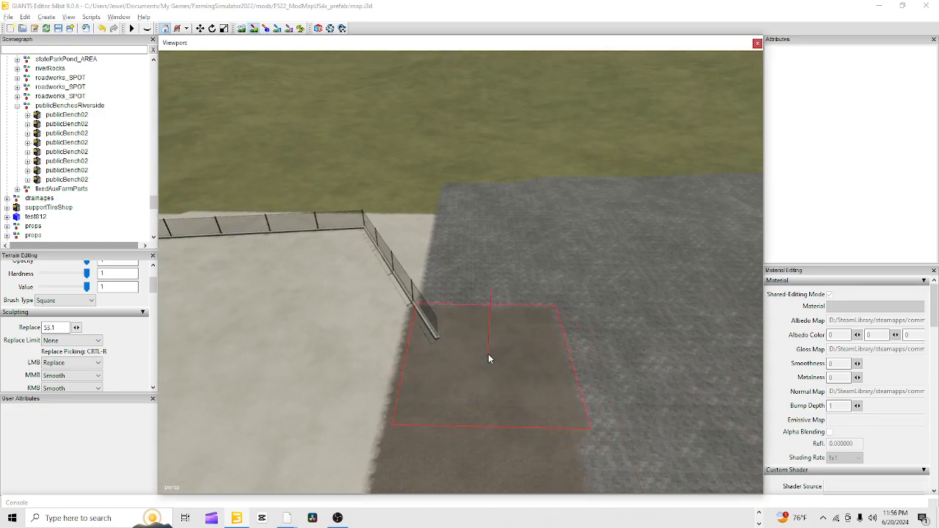
pyautogui.click(493, 301)
pyautogui.moveTo(492, 297); pyautogui.dragTo(484, 193)
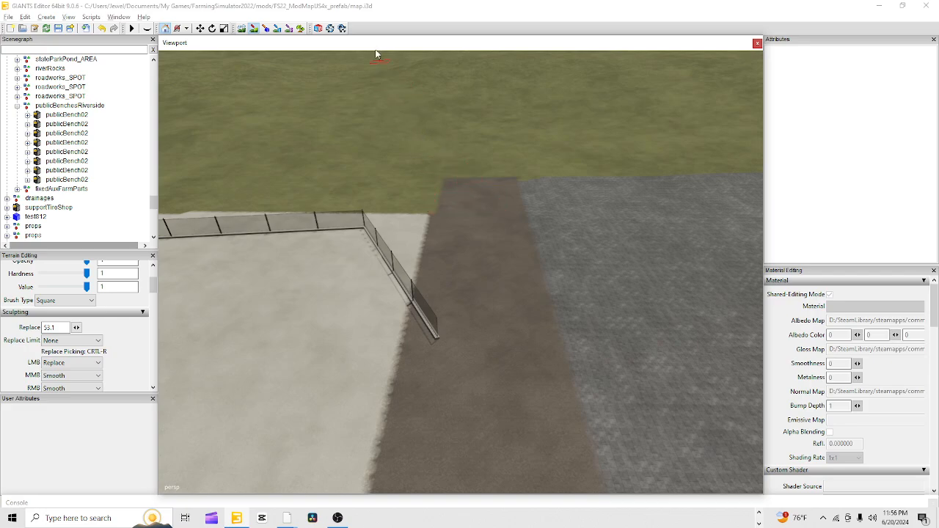
# - Even out the dirt strip's edge along the grey brick paving, save the map and leave texture painting
pyautogui.click(256, 32)
pyautogui.scroll(-1, 456, 256)
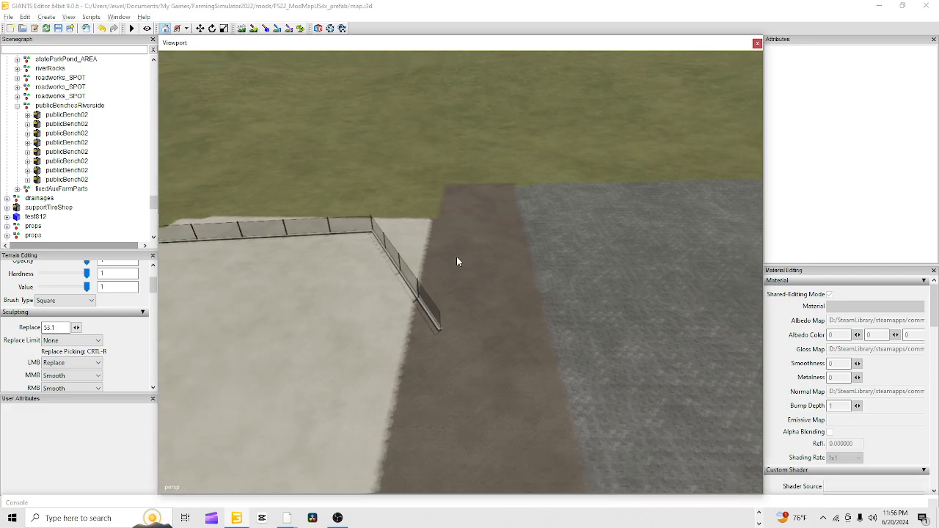
pyautogui.keyDown('alt'); pyautogui.moveTo(456, 256); pyautogui.dragTo(317, 97); pyautogui.keyUp('alt')
pyautogui.scroll(1, 485, 380)
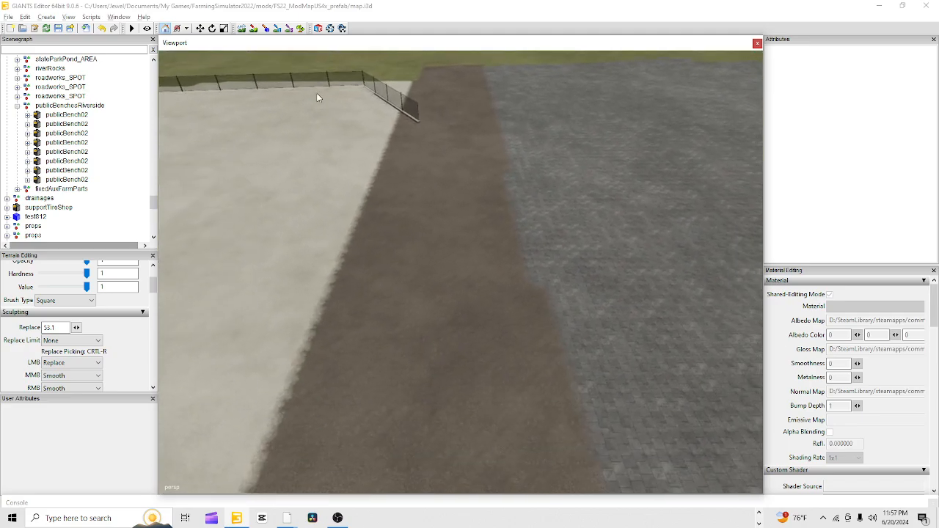
pyautogui.click(253, 29)
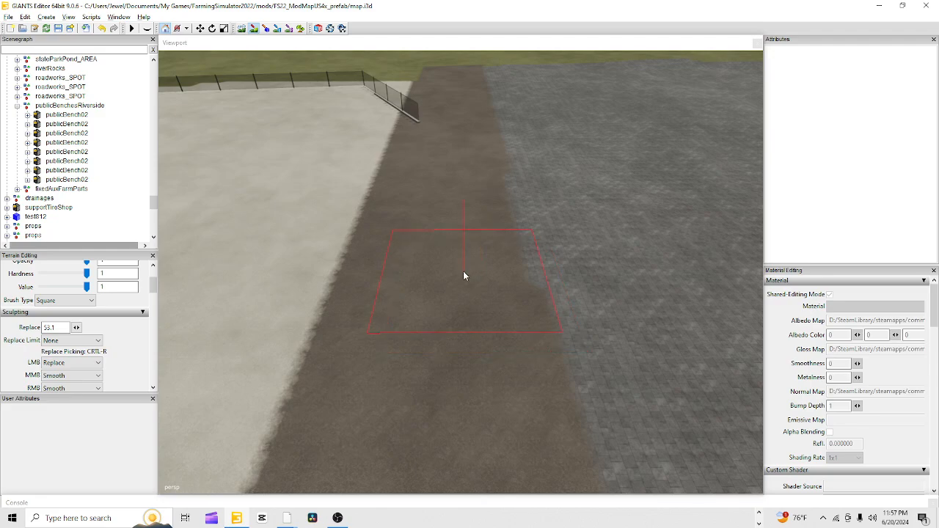
pyautogui.moveTo(453, 268)
pyautogui.mouseDown()
pyautogui.moveTo(463, 251)
pyautogui.moveTo(462, 191)
pyautogui.moveTo(454, 183)
pyautogui.moveTo(461, 173)
pyautogui.mouseUp()
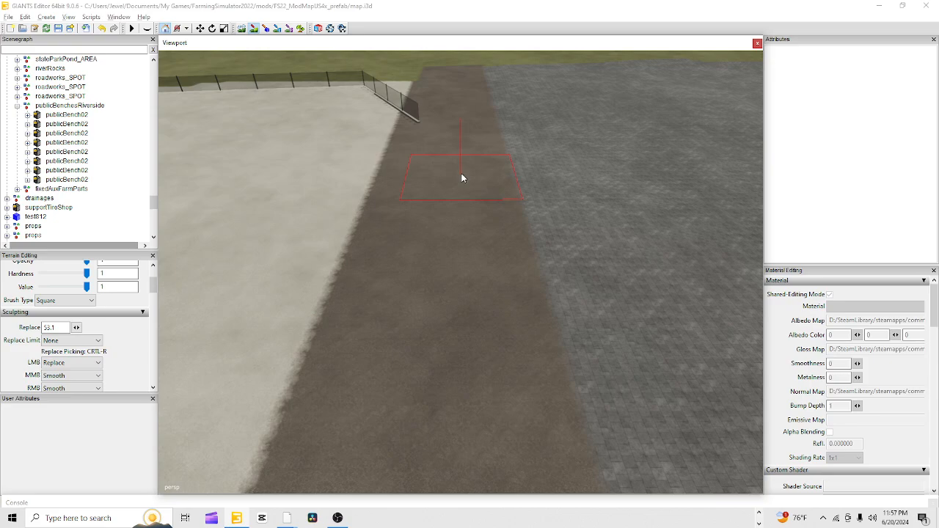
pyautogui.click(59, 28)
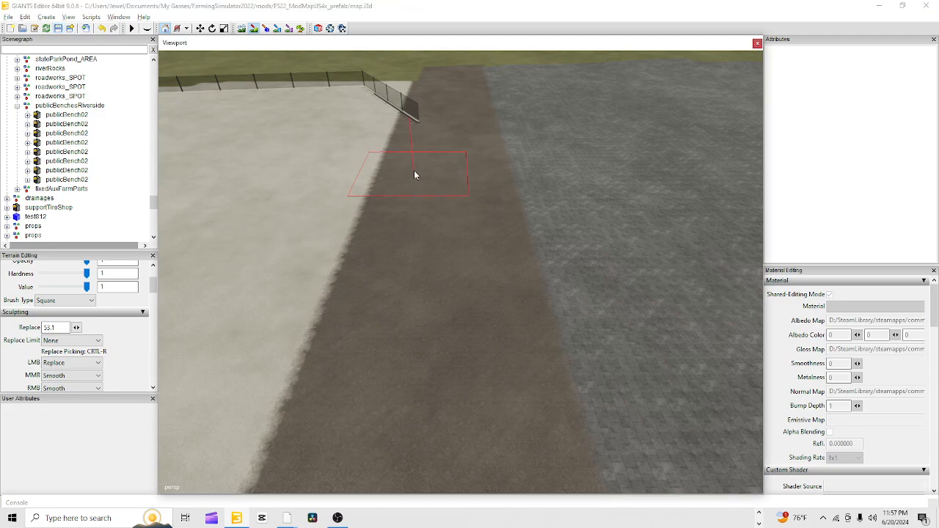
pyautogui.click(255, 30)
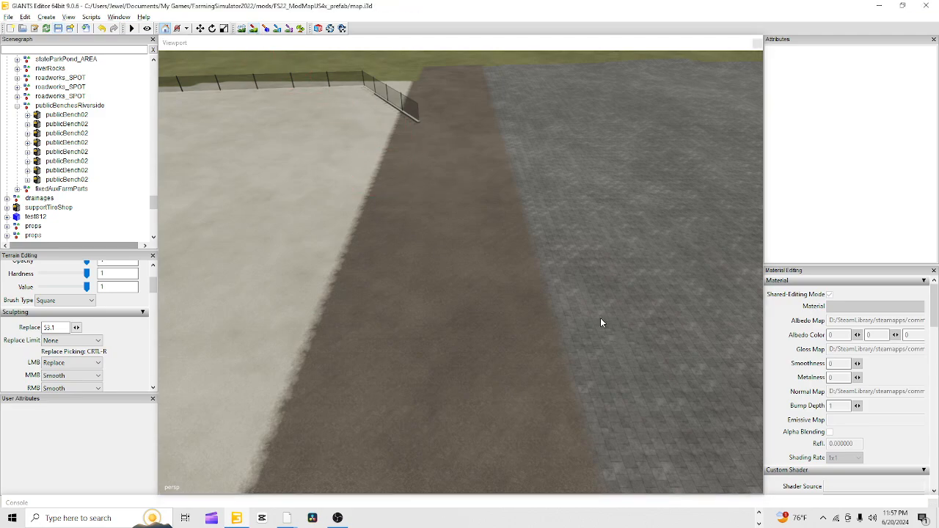
# - Inspect the existing dirt road, its junction with the new strip and the strip's course toward the grassy hills
pyautogui.keyDown('alt'); pyautogui.moveTo(600, 317); pyautogui.dragTo(314, 405, button='right'); pyautogui.keyUp('alt')
pyautogui.keyDown('alt'); pyautogui.moveTo(333, 407); pyautogui.dragTo(547, 357); pyautogui.keyUp('alt')
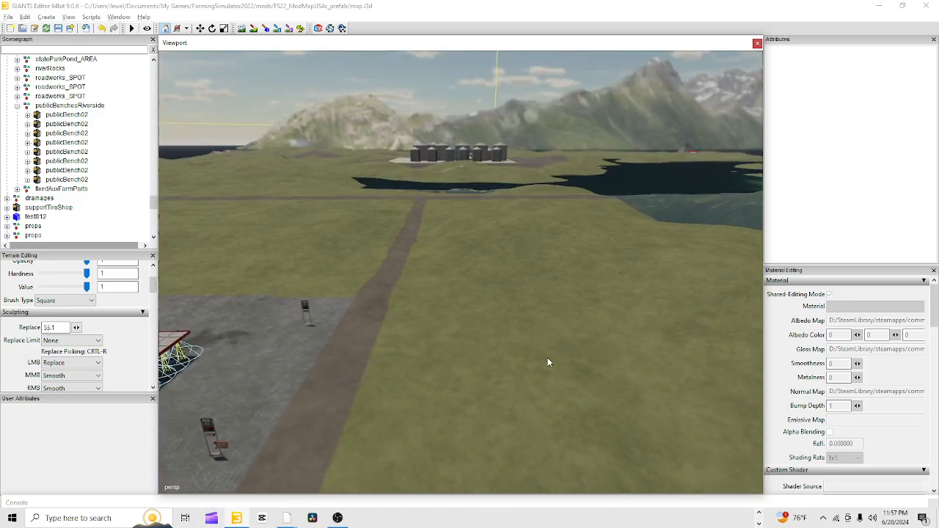
pyautogui.keyDown('alt'); pyautogui.moveTo(453, 438); pyautogui.dragTo(418, 330); pyautogui.keyUp('alt')
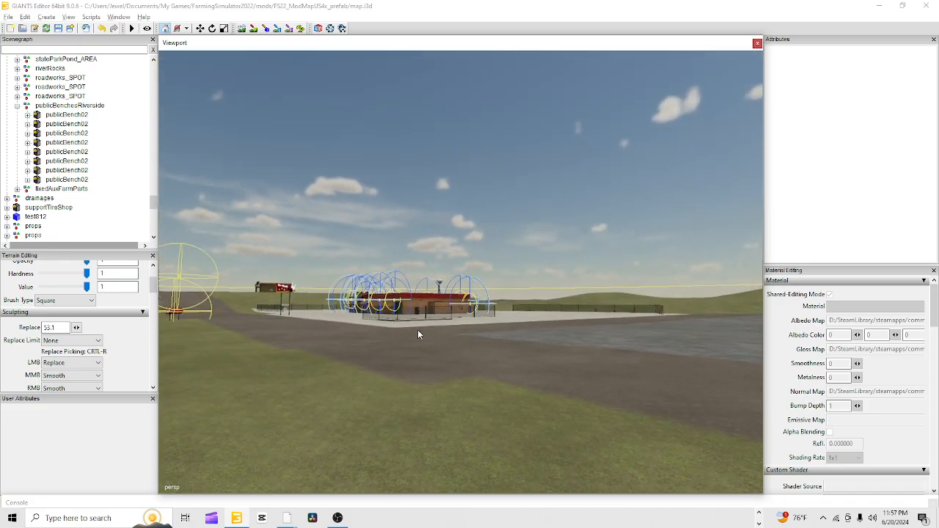
pyautogui.keyDown('alt'); pyautogui.moveTo(417, 330); pyautogui.dragTo(559, 249, button='right'); pyautogui.keyUp('alt')
pyautogui.keyDown('alt'); pyautogui.moveTo(560, 249); pyautogui.dragTo(501, 306); pyautogui.keyUp('alt')
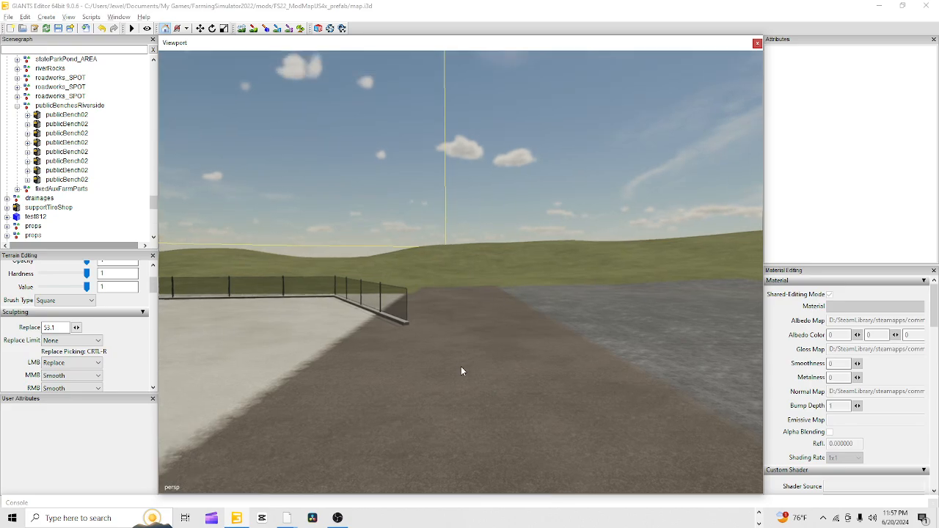
pyautogui.keyDown('alt'); pyautogui.moveTo(461, 366); pyautogui.dragTo(580, 213, button='right'); pyautogui.keyUp('alt')
pyautogui.keyDown('alt'); pyautogui.moveTo(454, 384); pyautogui.dragTo(580, 203, button='right'); pyautogui.keyUp('alt')
pyautogui.keyDown('alt'); pyautogui.moveTo(580, 203); pyautogui.dragTo(497, 137); pyautogui.keyUp('alt')
pyautogui.keyDown('alt'); pyautogui.moveTo(497, 136); pyautogui.dragTo(472, 297, button='right'); pyautogui.keyUp('alt')
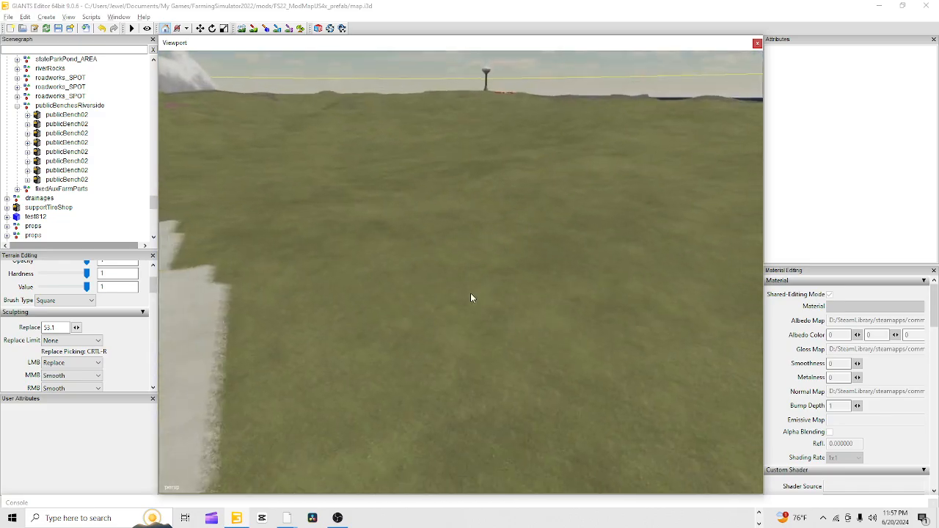
# - Examine the concrete lot's jagged grass edge, its fence line and the building from several sides
pyautogui.keyDown('alt'); pyautogui.moveTo(573, 264); pyautogui.dragTo(412, 161); pyautogui.keyUp('alt')
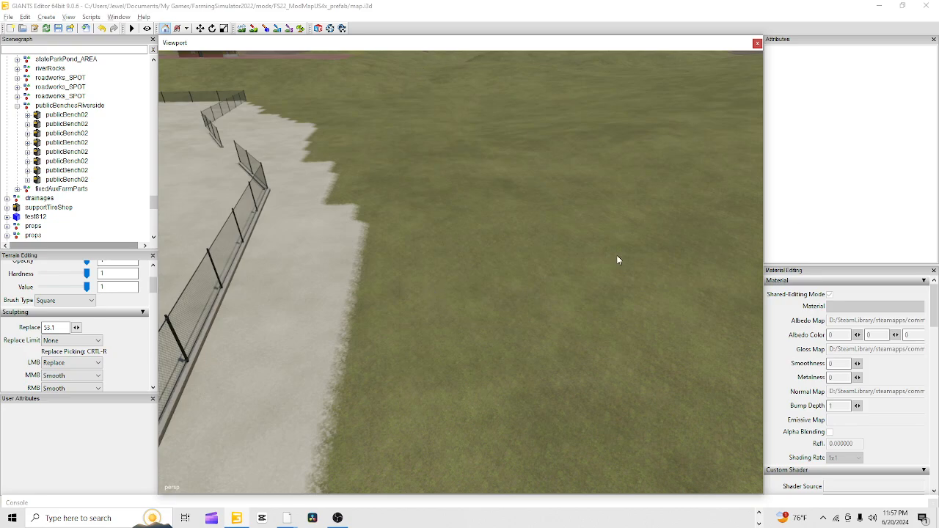
pyautogui.keyDown('alt'); pyautogui.moveTo(672, 248); pyautogui.dragTo(285, 424); pyautogui.keyUp('alt')
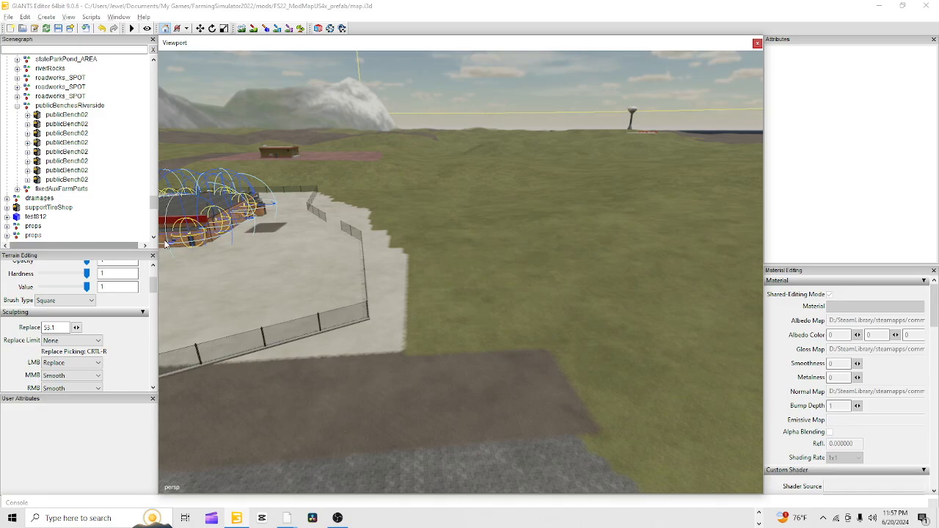
pyautogui.keyDown('alt'); pyautogui.moveTo(412, 359); pyautogui.dragTo(328, 344); pyautogui.keyUp('alt')
pyautogui.keyDown('alt'); pyautogui.moveTo(327, 344); pyautogui.dragTo(650, 181, button='right'); pyautogui.keyUp('alt')
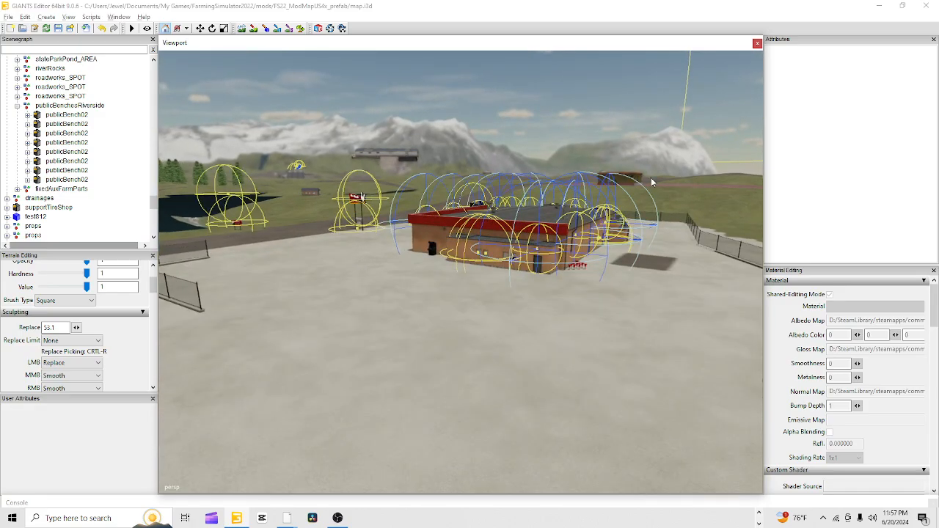
pyautogui.keyDown('alt'); pyautogui.moveTo(650, 181); pyautogui.dragTo(569, 331); pyautogui.keyUp('alt')
pyautogui.keyDown('alt'); pyautogui.moveTo(569, 327); pyautogui.dragTo(665, 152, button='right'); pyautogui.keyUp('alt')
pyautogui.keyDown('alt'); pyautogui.moveTo(587, 273); pyautogui.dragTo(448, 285); pyautogui.keyUp('alt')
pyautogui.keyDown('alt'); pyautogui.moveTo(590, 193); pyautogui.dragTo(406, 319, button='right'); pyautogui.keyUp('alt')
pyautogui.keyDown('alt'); pyautogui.moveTo(406, 319); pyautogui.dragTo(495, 316); pyautogui.keyUp('alt')
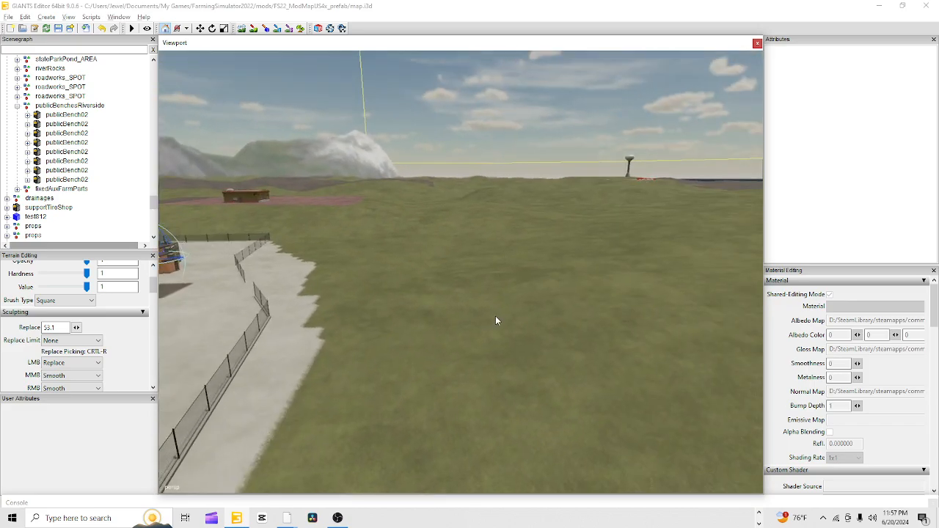
pyautogui.keyDown('alt'); pyautogui.moveTo(499, 265); pyautogui.dragTo(297, 467, button='right'); pyautogui.keyUp('alt')
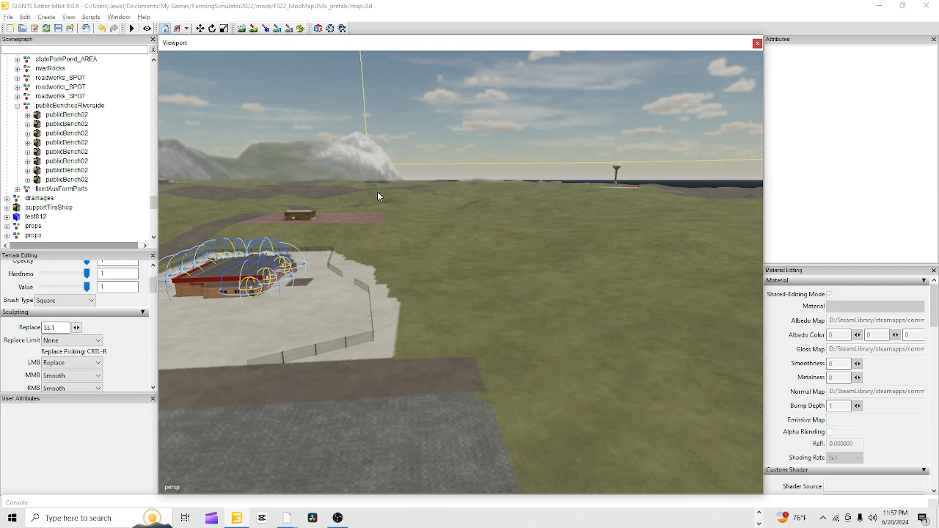
# - Examine the grassy hills beyond the end of the new dirt strip and show the texture layer painting settings
pyautogui.keyDown('alt'); pyautogui.moveTo(403, 378); pyautogui.dragTo(711, 273); pyautogui.keyUp('alt')
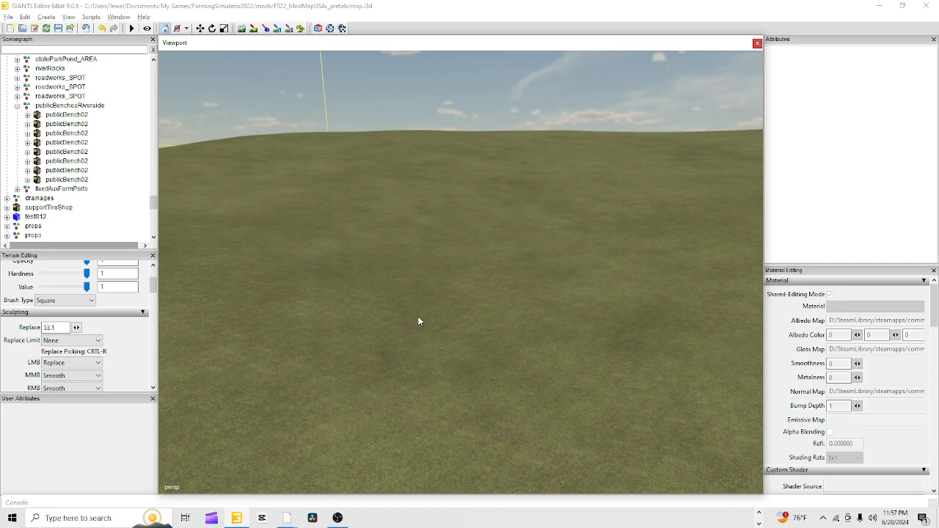
pyautogui.keyDown('alt'); pyautogui.moveTo(418, 321); pyautogui.dragTo(767, 245); pyautogui.keyUp('alt')
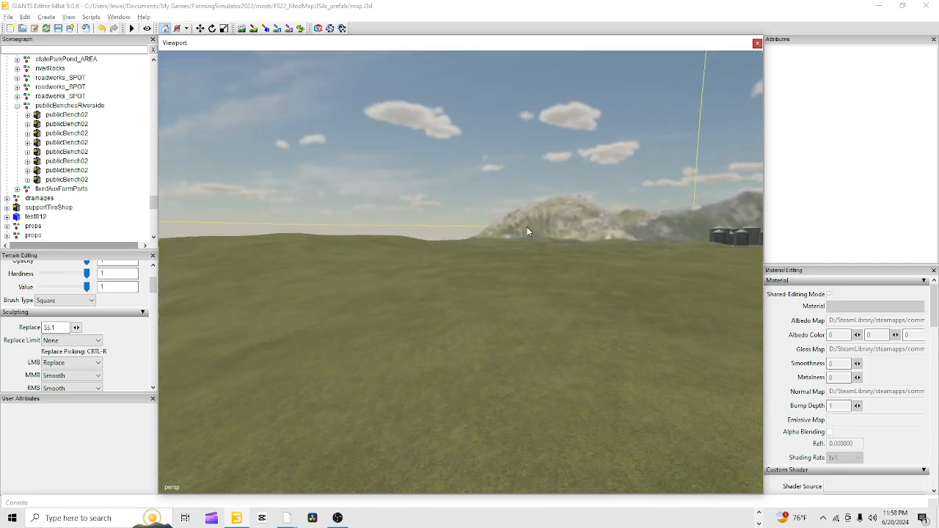
pyautogui.keyDown('alt'); pyautogui.moveTo(527, 232); pyautogui.dragTo(589, 346); pyautogui.keyUp('alt')
pyautogui.keyDown('alt'); pyautogui.moveTo(659, 157); pyautogui.dragTo(478, 300); pyautogui.keyUp('alt')
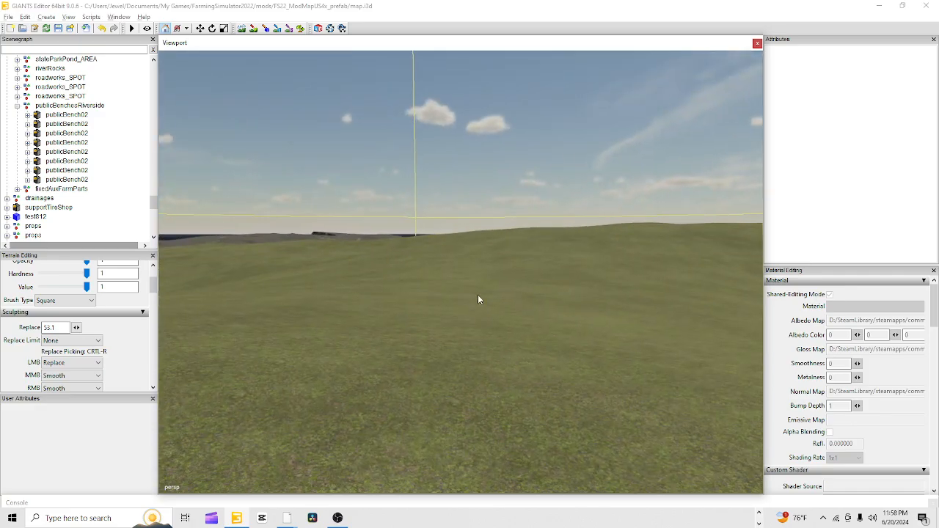
pyautogui.keyDown('alt'); pyautogui.moveTo(615, 282); pyautogui.dragTo(596, 257); pyautogui.keyUp('alt')
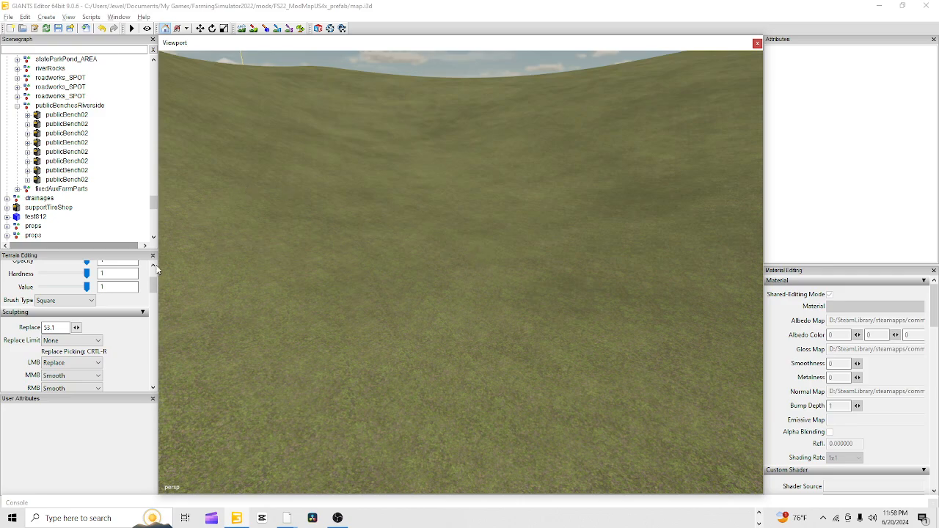
pyautogui.scroll(-1, 125, 360)
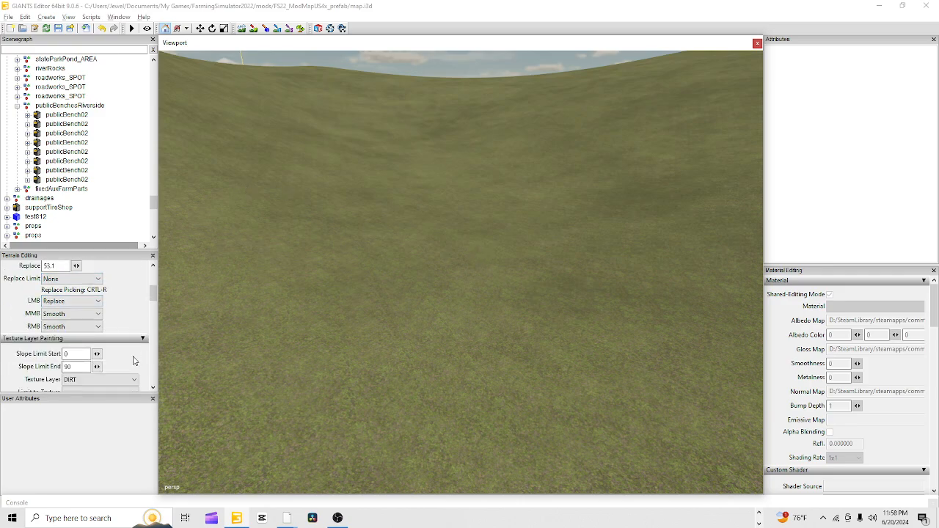
# - Choose mountainRock01 as the texture layer to paint with
pyautogui.scroll(-1, 132, 361)
pyautogui.click(132, 350)
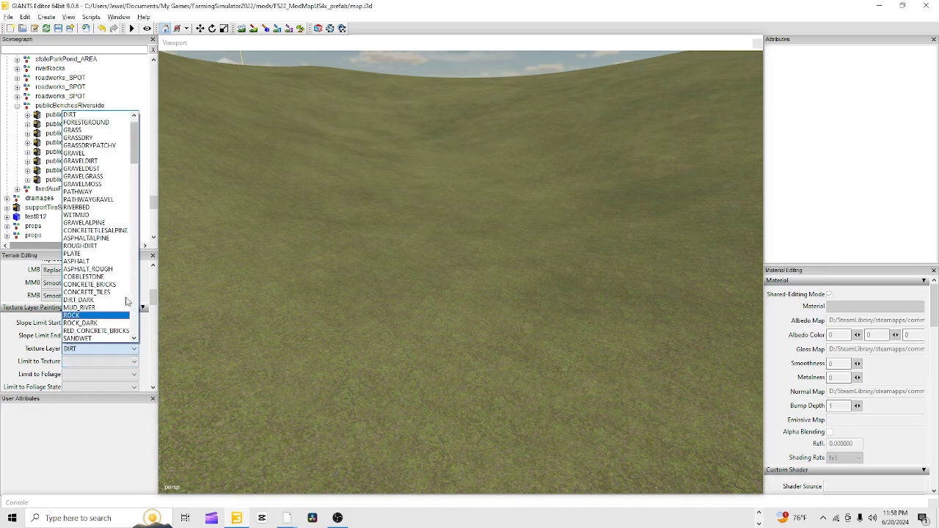
pyautogui.scroll(-4, 107, 284)
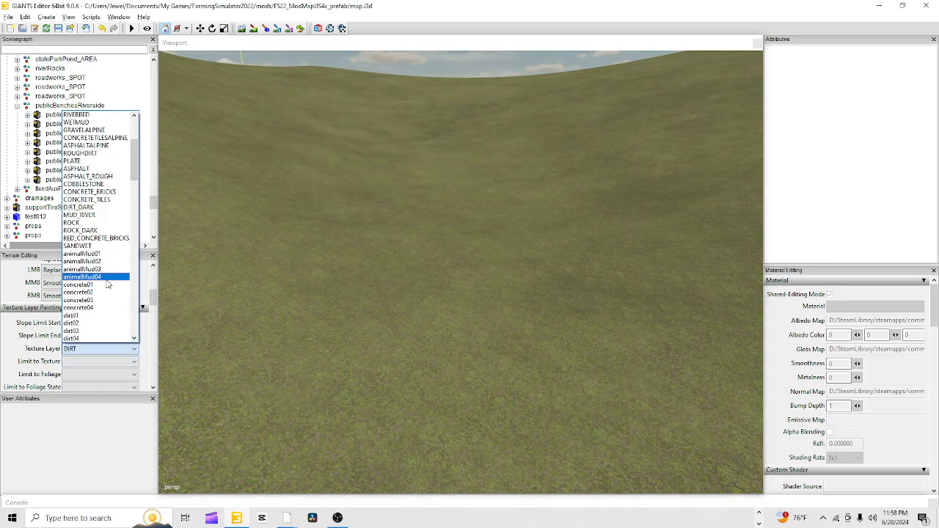
pyautogui.scroll(-4, 108, 283)
pyautogui.scroll(-1, 106, 285)
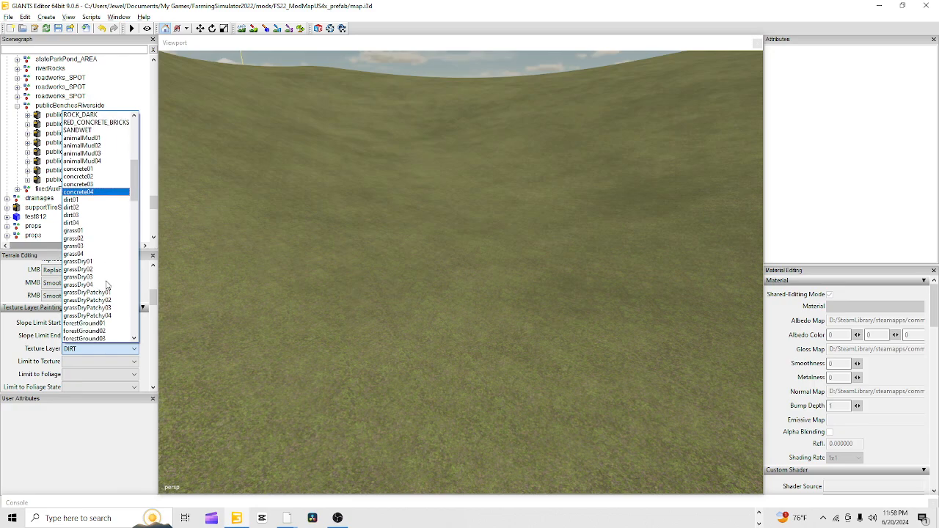
pyautogui.scroll(-5, 106, 285)
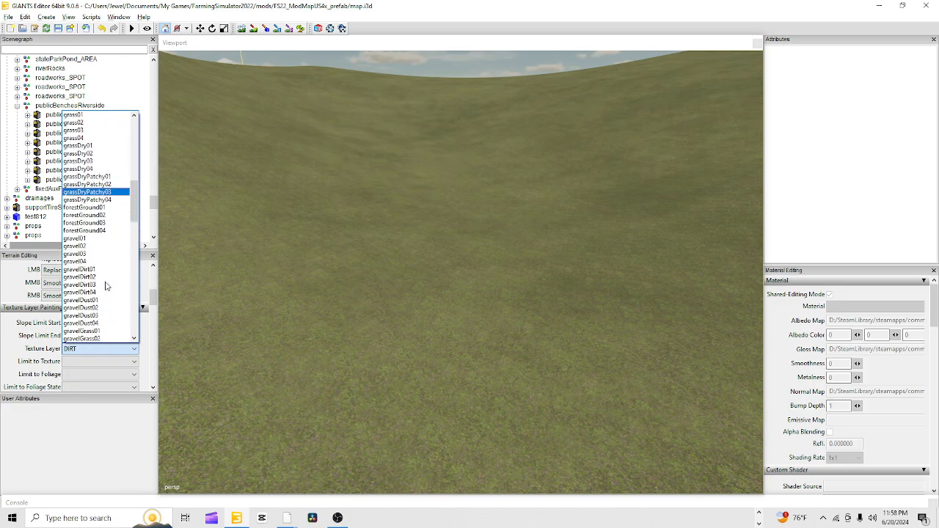
pyautogui.scroll(-9, 106, 286)
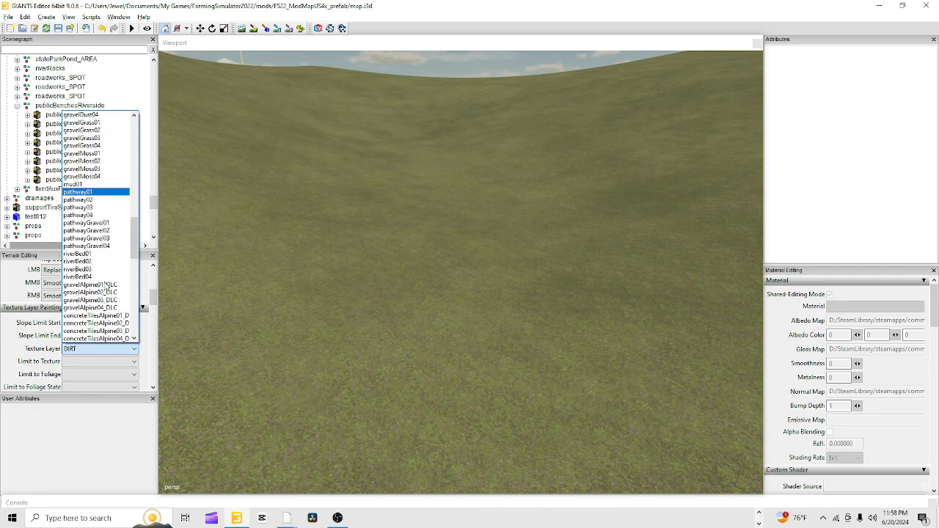
pyautogui.scroll(-4, 106, 286)
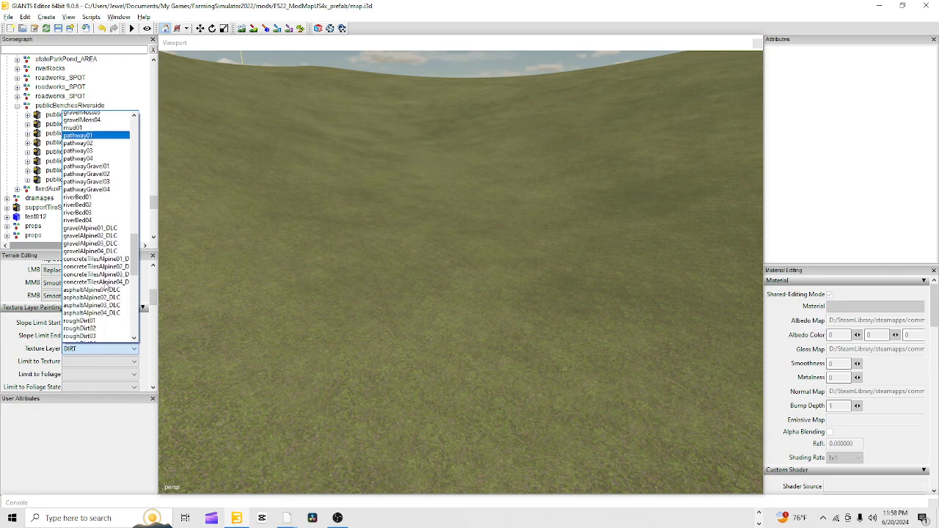
pyautogui.scroll(-6, 105, 286)
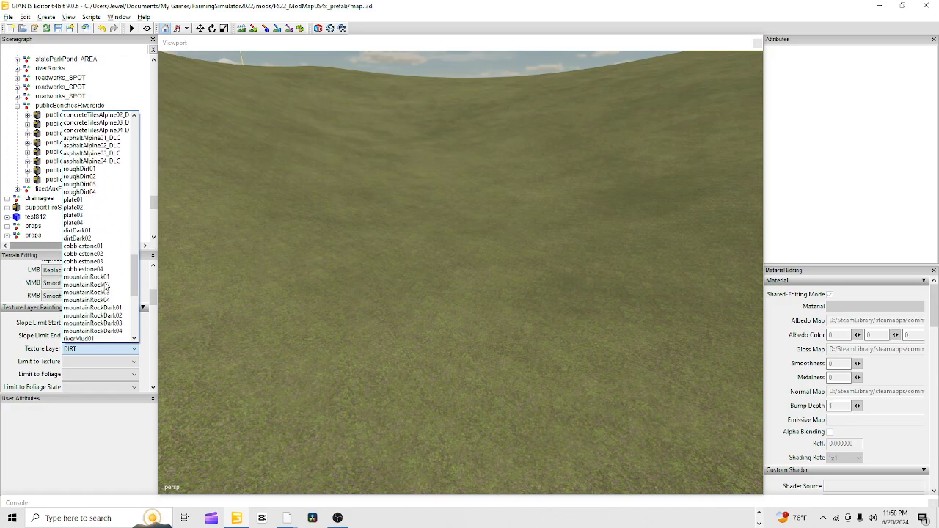
pyautogui.scroll(-4, 105, 286)
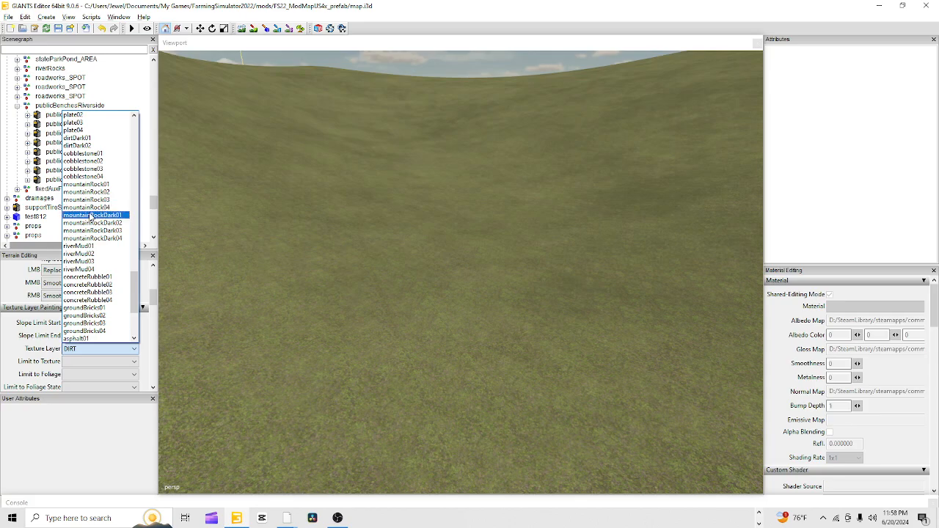
pyautogui.click(87, 185)
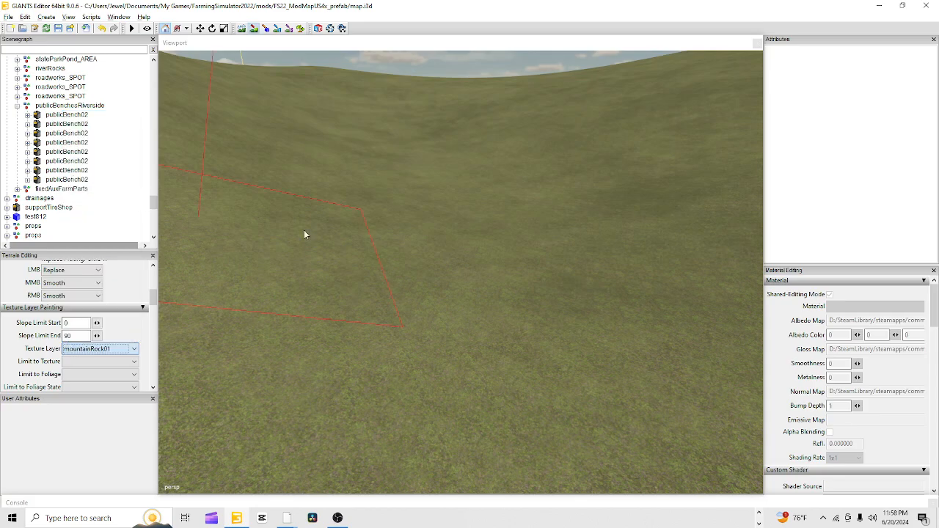
# - Paint the mountainRock01 texture across the grassy hollow, fill the remaining grass gaps and leave texture painting
pyautogui.moveTo(518, 190)
pyautogui.mouseDown()
pyautogui.moveTo(529, 183)
pyautogui.moveTo(600, 206)
pyautogui.moveTo(645, 159)
pyautogui.moveTo(622, 117)
pyautogui.moveTo(596, 128)
pyautogui.moveTo(541, 116)
pyautogui.moveTo(325, 115)
pyautogui.moveTo(256, 234)
pyautogui.moveTo(312, 318)
pyautogui.moveTo(530, 231)
pyautogui.moveTo(638, 129)
pyautogui.moveTo(541, 103)
pyautogui.moveTo(397, 117)
pyautogui.mouseUp()
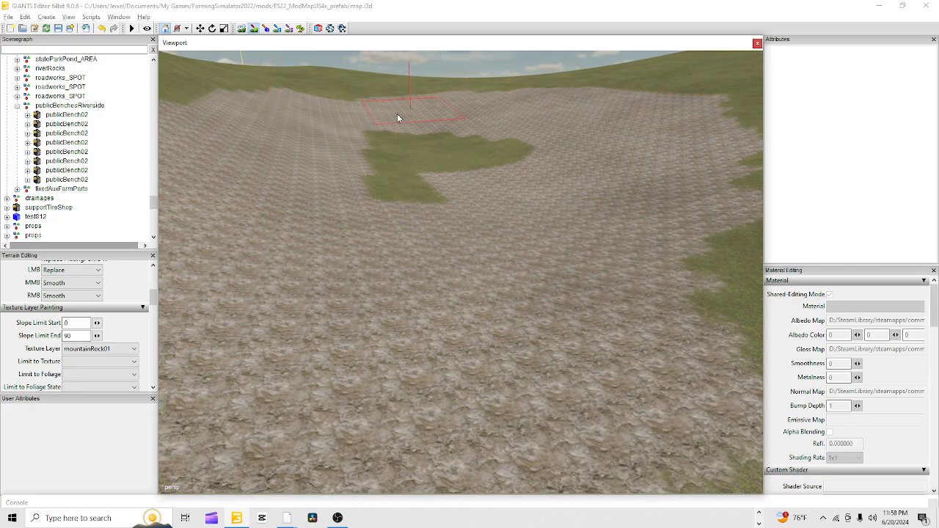
pyautogui.moveTo(333, 110); pyautogui.dragTo(229, 104)
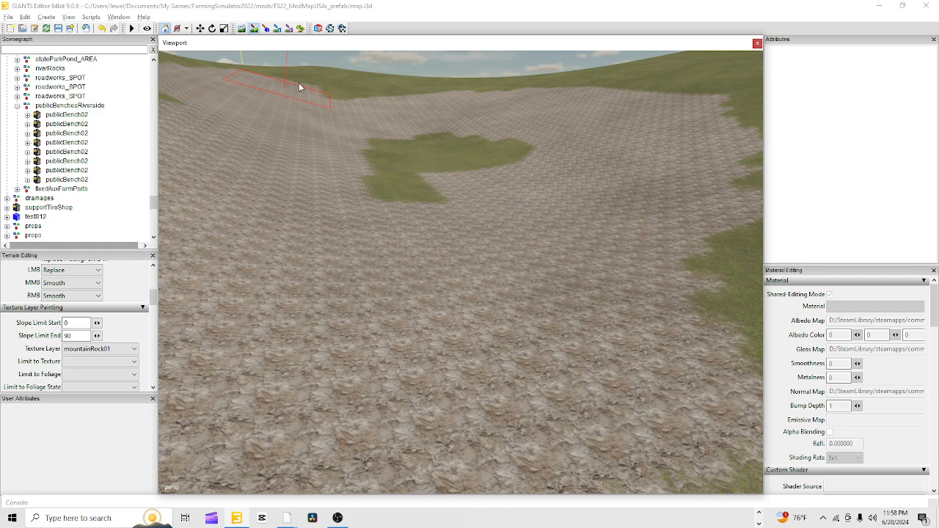
pyautogui.moveTo(401, 108)
pyautogui.mouseDown()
pyautogui.moveTo(399, 193)
pyautogui.moveTo(345, 102)
pyautogui.moveTo(513, 163)
pyautogui.mouseUp()
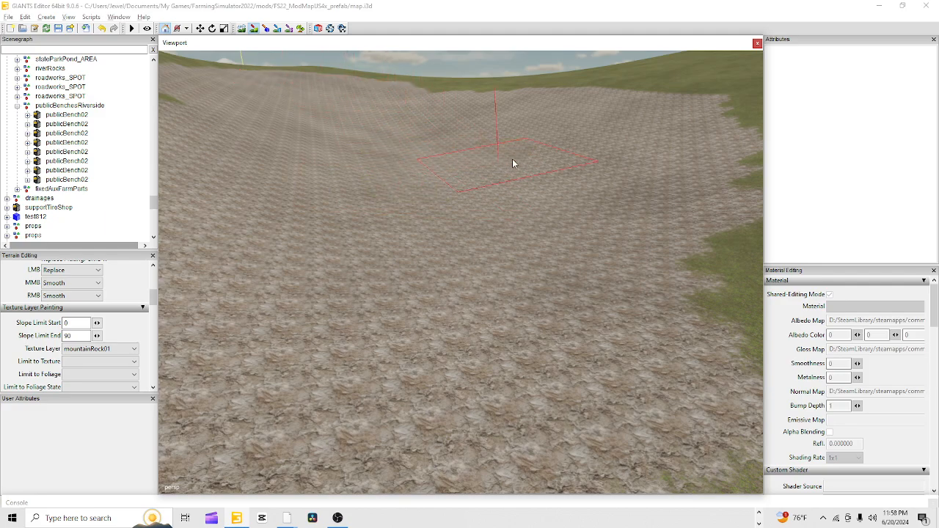
pyautogui.moveTo(436, 99)
pyautogui.mouseDown()
pyautogui.moveTo(604, 100)
pyautogui.moveTo(713, 230)
pyautogui.moveTo(745, 154)
pyautogui.moveTo(357, 140)
pyautogui.mouseUp()
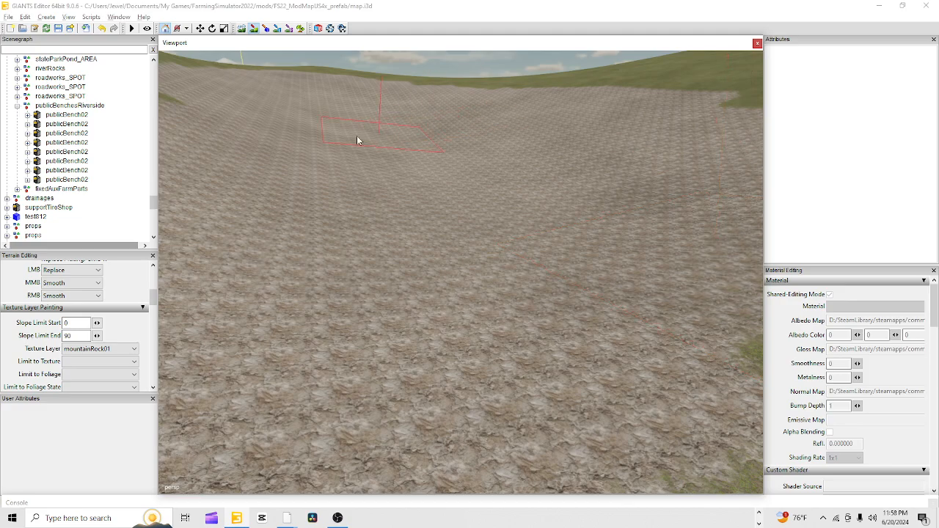
pyautogui.click(250, 30)
# - Examine the painted rock patch up close and from afar against the surrounding hills and paved lots
pyautogui.scroll(-5, 367, 371)
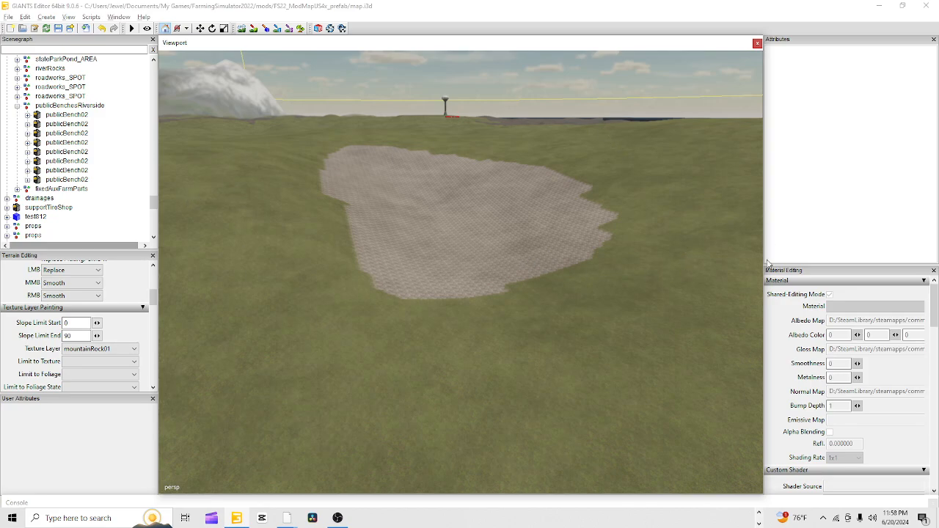
pyautogui.scroll(5, 390, 312)
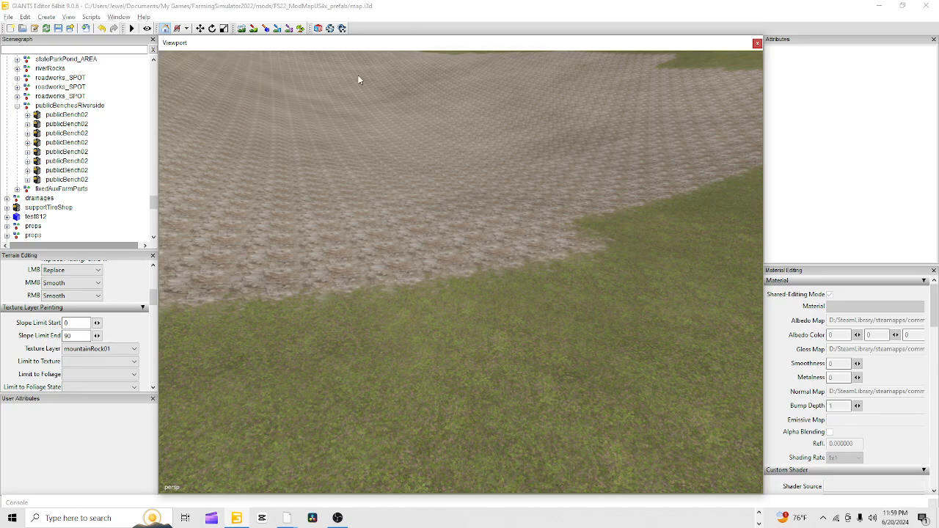
pyautogui.scroll(-5, 518, 189)
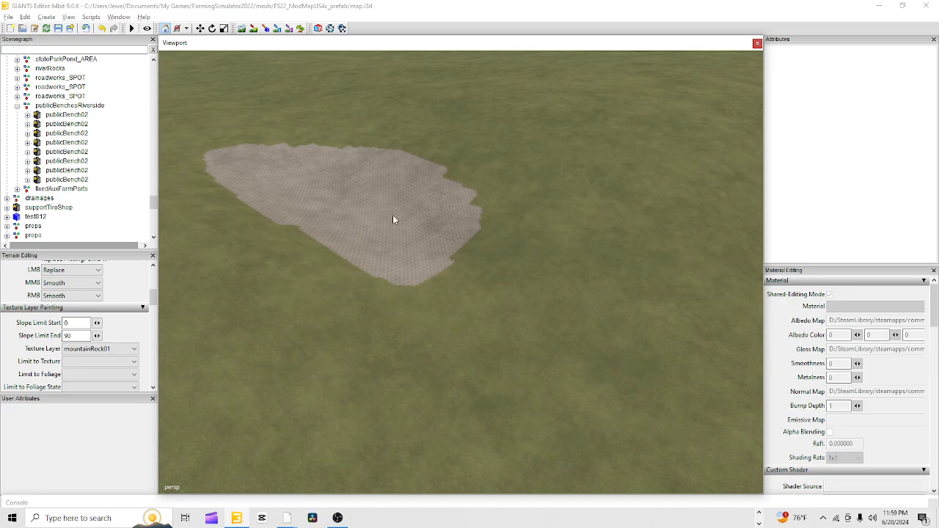
pyautogui.keyDown('alt'); pyautogui.moveTo(393, 219); pyautogui.dragTo(479, 208); pyautogui.keyUp('alt')
pyautogui.scroll(-3, 190, 392)
pyautogui.keyDown('alt'); pyautogui.moveTo(190, 392); pyautogui.dragTo(734, 270); pyautogui.keyUp('alt')
pyautogui.keyDown('alt'); pyautogui.moveTo(406, 333); pyautogui.dragTo(708, 112); pyautogui.keyUp('alt')
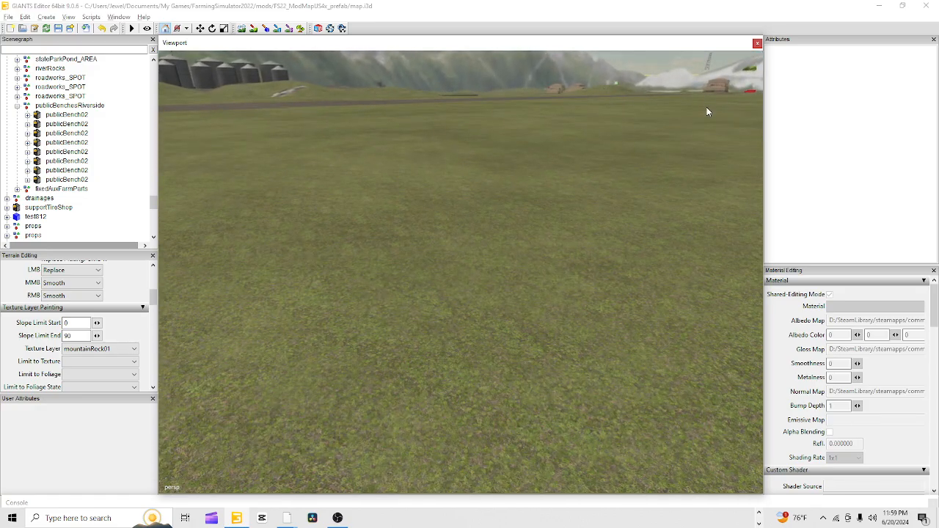
pyautogui.keyDown('alt'); pyautogui.moveTo(706, 108); pyautogui.dragTo(99, 518, button='right'); pyautogui.keyUp('alt')
pyautogui.keyDown('alt'); pyautogui.moveTo(341, 398); pyautogui.dragTo(513, 402); pyautogui.keyUp('alt')
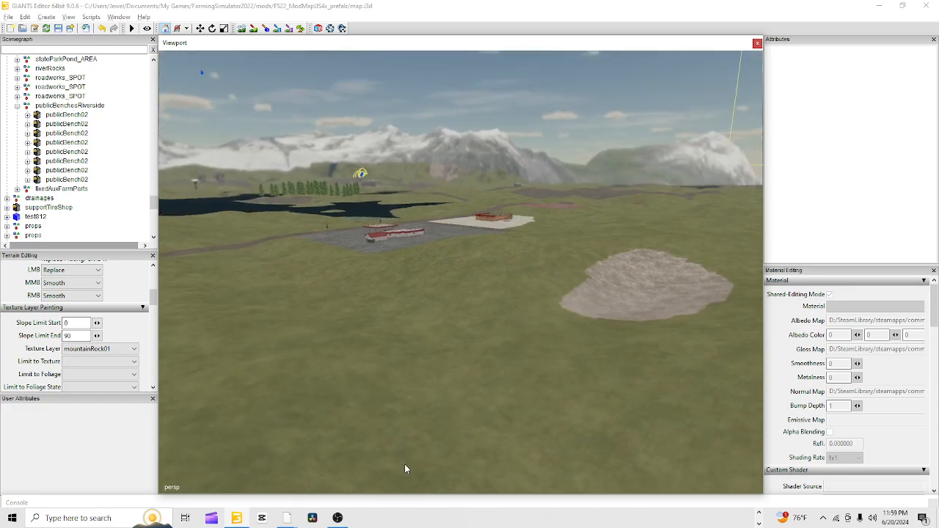
pyautogui.keyDown('alt'); pyautogui.moveTo(406, 469); pyautogui.dragTo(618, 284); pyautogui.keyUp('alt')
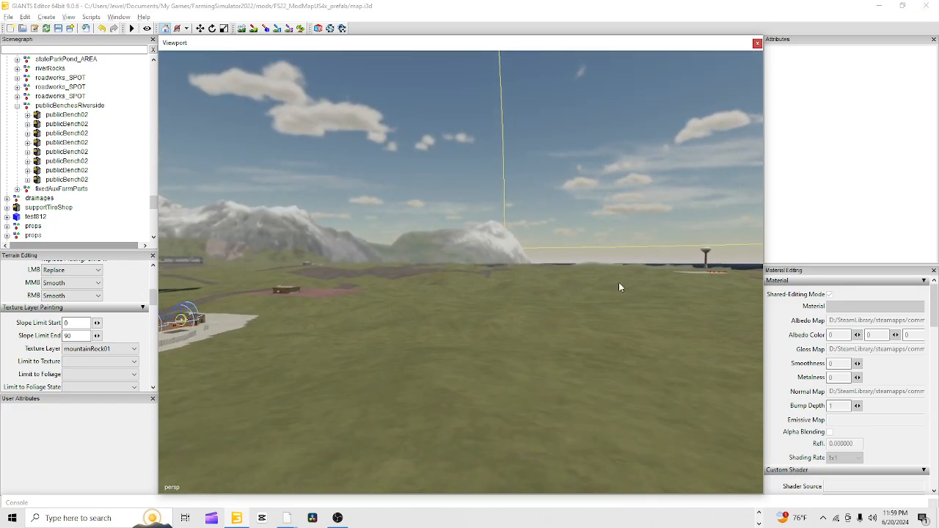
# - Examine the grassy slope beside the fenced concrete lot, briefly toggling terrain sculpting on and off
pyautogui.keyDown('alt'); pyautogui.moveTo(619, 287); pyautogui.dragTo(764, 99, button='right'); pyautogui.keyUp('alt')
pyautogui.keyDown('alt'); pyautogui.moveTo(763, 99); pyautogui.dragTo(285, 345); pyautogui.keyUp('alt')
pyautogui.keyDown('alt'); pyautogui.moveTo(356, 303); pyautogui.dragTo(287, 340); pyautogui.keyUp('alt')
pyautogui.keyDown('alt'); pyautogui.moveTo(287, 341); pyautogui.dragTo(485, 231, button='right'); pyautogui.keyUp('alt')
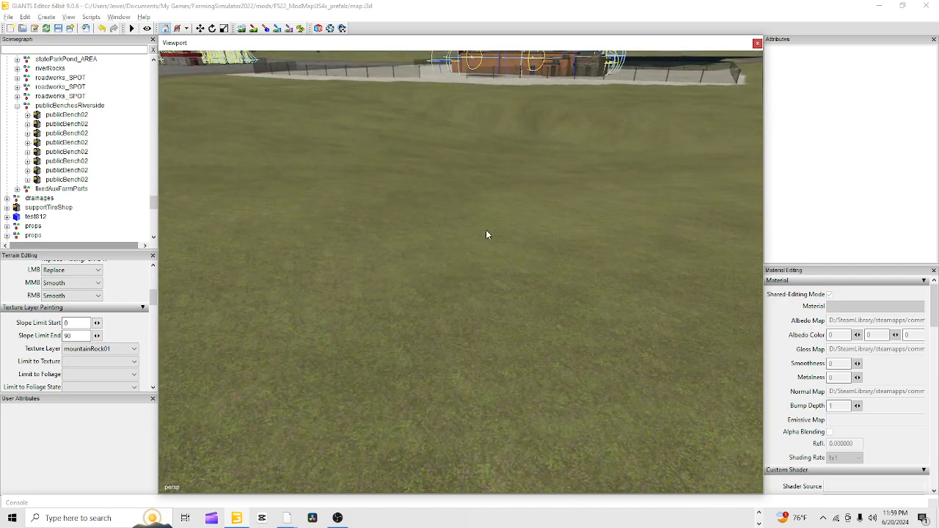
pyautogui.keyDown('alt'); pyautogui.moveTo(485, 235); pyautogui.dragTo(427, 256); pyautogui.keyUp('alt')
pyautogui.click(242, 29)
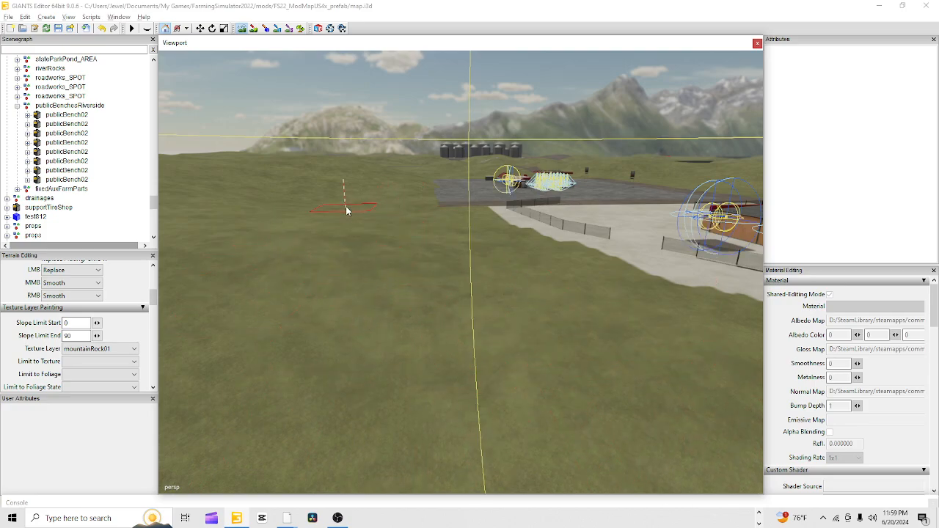
pyautogui.click(243, 28)
# - Survey the riverbank and the grassland up to the dark waterside house, including its front porch
pyautogui.keyDown('alt'); pyautogui.moveTo(448, 283); pyautogui.dragTo(529, 276); pyautogui.keyUp('alt')
pyautogui.keyDown('alt'); pyautogui.moveTo(529, 276); pyautogui.dragTo(842, 42, button='right'); pyautogui.keyUp('alt')
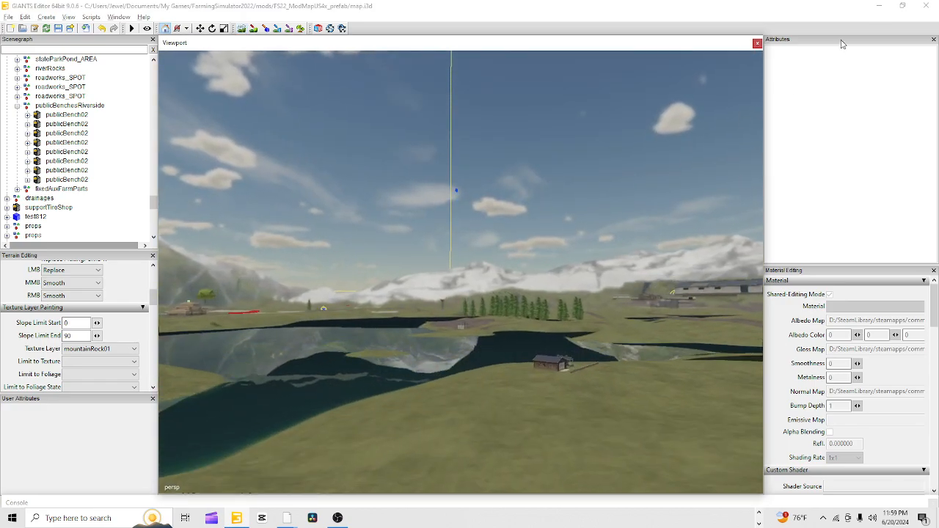
pyautogui.keyDown('alt'); pyautogui.moveTo(543, 264); pyautogui.dragTo(604, 272); pyautogui.keyUp('alt')
pyautogui.keyDown('alt'); pyautogui.moveTo(320, 476); pyautogui.dragTo(601, 238, button='right'); pyautogui.keyUp('alt')
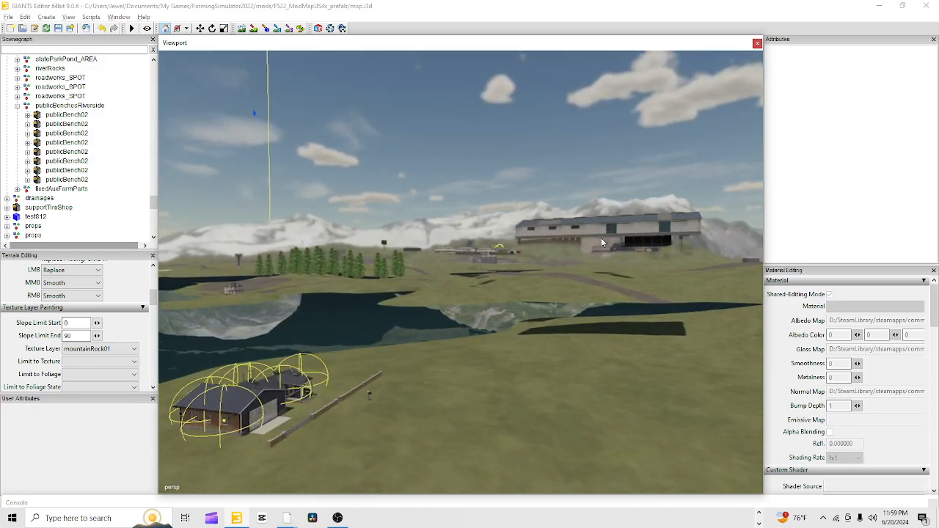
pyautogui.keyDown('alt'); pyautogui.moveTo(601, 238); pyautogui.dragTo(480, 354); pyautogui.keyUp('alt')
pyautogui.keyDown('alt'); pyautogui.moveTo(481, 355); pyautogui.dragTo(651, 93, button='right'); pyautogui.keyUp('alt')
pyautogui.keyDown('alt'); pyautogui.moveTo(525, 224); pyautogui.dragTo(522, 136); pyautogui.keyUp('alt')
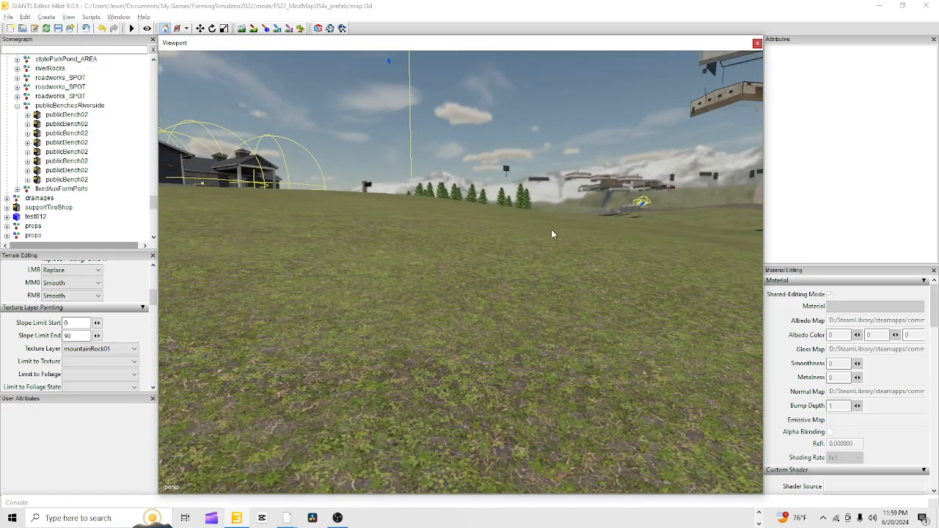
pyautogui.keyDown('alt'); pyautogui.moveTo(551, 231); pyautogui.dragTo(508, 182); pyautogui.keyUp('alt')
pyautogui.keyDown('alt'); pyautogui.moveTo(508, 181); pyautogui.dragTo(632, 103, button='right'); pyautogui.keyUp('alt')
pyautogui.keyDown('alt'); pyautogui.moveTo(463, 269); pyautogui.dragTo(511, 224, button='right'); pyautogui.keyUp('alt')
pyautogui.keyDown('alt'); pyautogui.moveTo(512, 224); pyautogui.dragTo(517, 293); pyautogui.keyUp('alt')
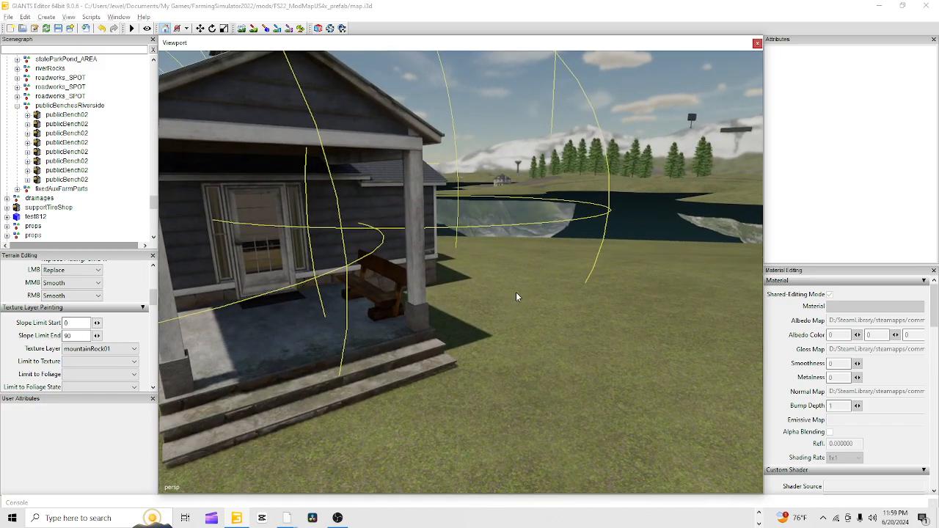
# - Examine the waterside house's garage front, roof and brick fence, and the open ground beside them
pyautogui.keyDown('alt'); pyautogui.moveTo(646, 132); pyautogui.dragTo(520, 267, button='right'); pyautogui.keyUp('alt')
pyautogui.keyDown('alt'); pyautogui.moveTo(520, 271); pyautogui.dragTo(361, 196); pyautogui.keyUp('alt')
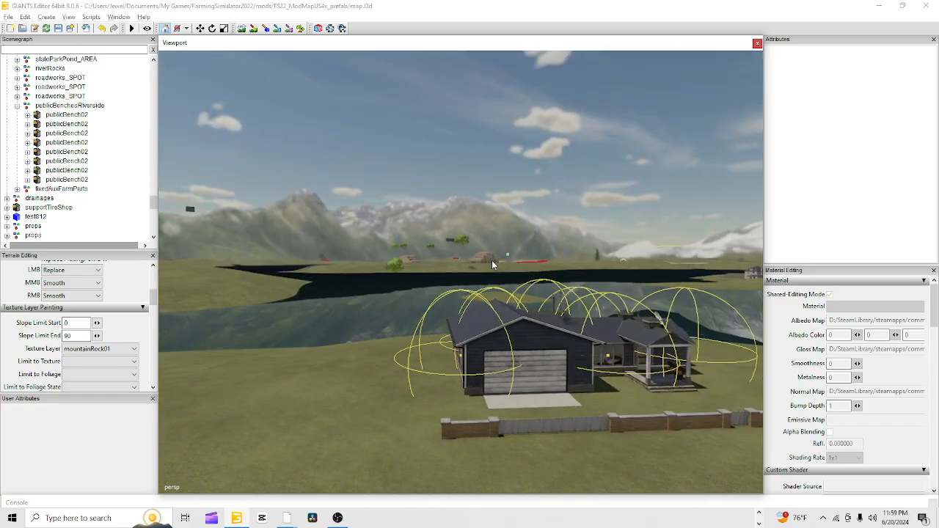
pyautogui.keyDown('alt'); pyautogui.moveTo(538, 311); pyautogui.dragTo(585, 339); pyautogui.keyUp('alt')
pyautogui.keyDown('alt'); pyautogui.moveTo(585, 339); pyautogui.dragTo(480, 404, button='right'); pyautogui.keyUp('alt')
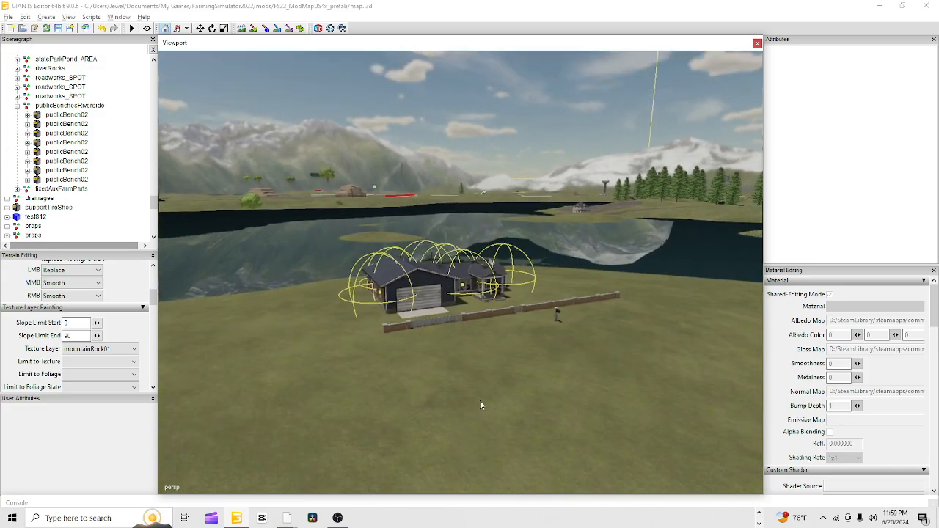
pyautogui.keyDown('alt'); pyautogui.moveTo(480, 403); pyautogui.dragTo(528, 360); pyautogui.keyUp('alt')
pyautogui.keyDown('alt'); pyautogui.moveTo(455, 413); pyautogui.dragTo(620, 188, button='right'); pyautogui.keyUp('alt')
pyautogui.keyDown('alt'); pyautogui.moveTo(597, 282); pyautogui.dragTo(677, 292); pyautogui.keyUp('alt')
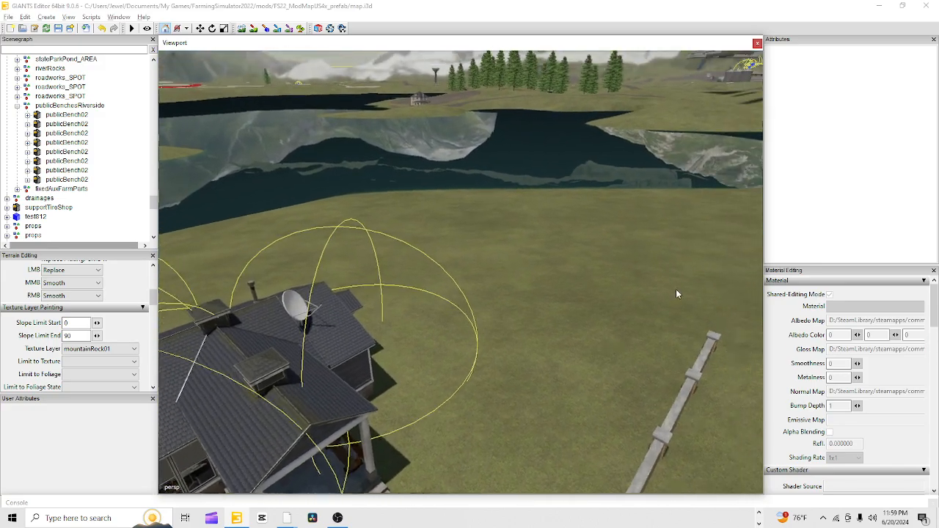
pyautogui.keyDown('alt'); pyautogui.moveTo(528, 316); pyautogui.dragTo(719, 329); pyautogui.keyUp('alt')
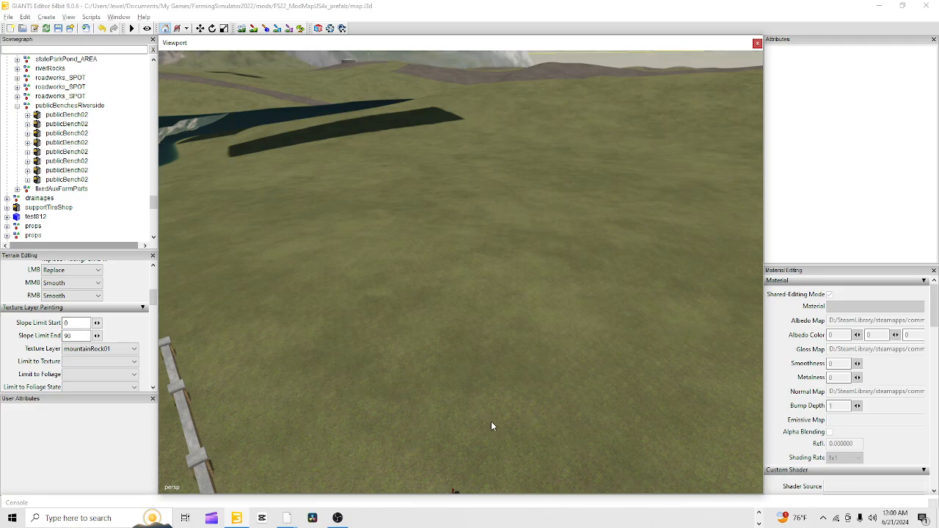
pyautogui.keyDown('alt'); pyautogui.moveTo(491, 422); pyautogui.dragTo(601, 238, button='right'); pyautogui.keyUp('alt')
pyautogui.keyDown('alt'); pyautogui.moveTo(543, 308); pyautogui.dragTo(390, 236); pyautogui.keyUp('alt')
pyautogui.keyDown('alt'); pyautogui.moveTo(690, 212); pyautogui.dragTo(436, 297); pyautogui.keyUp('alt')
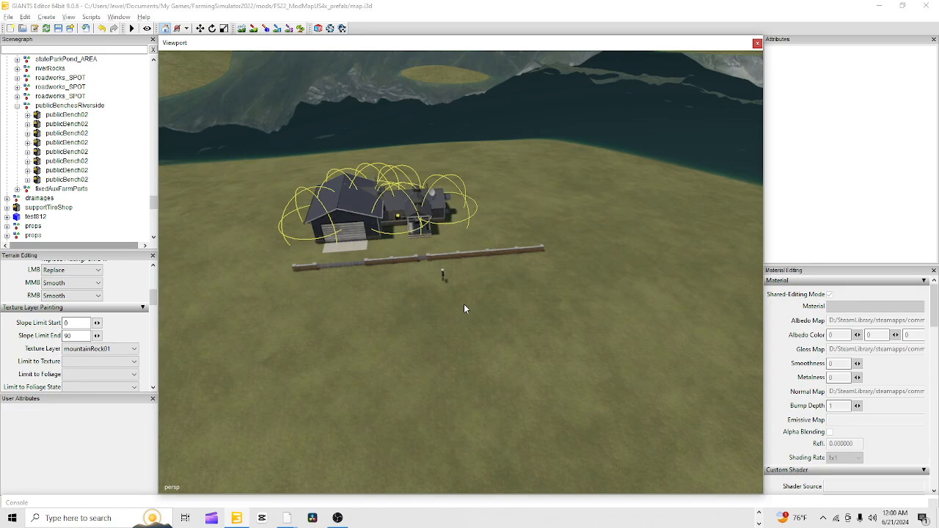
# - Survey the open grassland between the paved lots and the waterside house for the terrain's rise and fall
pyautogui.keyDown('alt'); pyautogui.moveTo(526, 305); pyautogui.dragTo(292, 278); pyautogui.keyUp('alt')
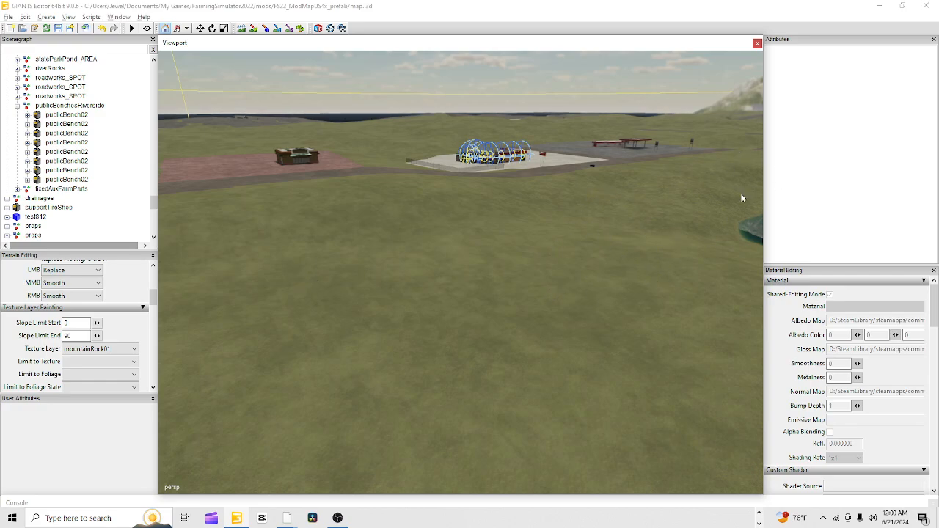
pyautogui.moveTo(530, 309); pyautogui.dragTo(587, 146, button='right')
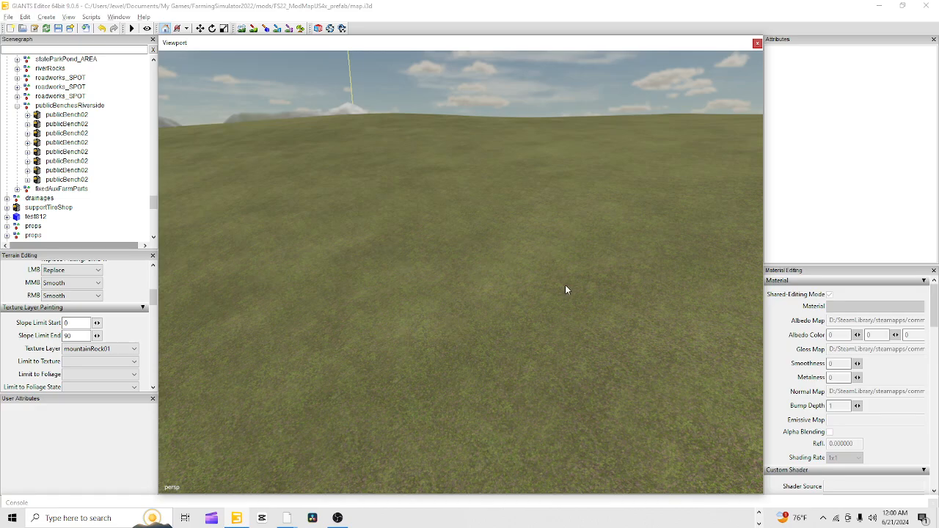
pyautogui.moveTo(469, 329); pyautogui.dragTo(570, 321, button='right')
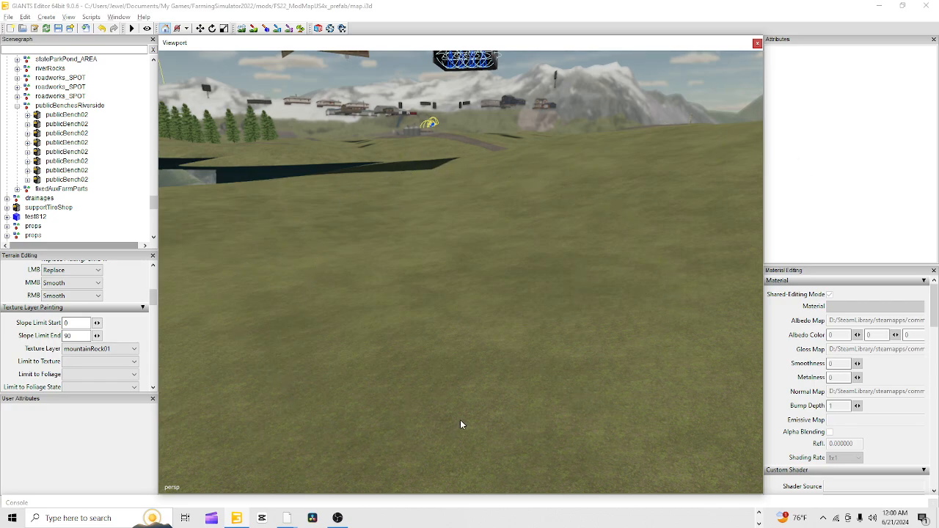
pyautogui.moveTo(461, 424); pyautogui.dragTo(470, 313, button='right')
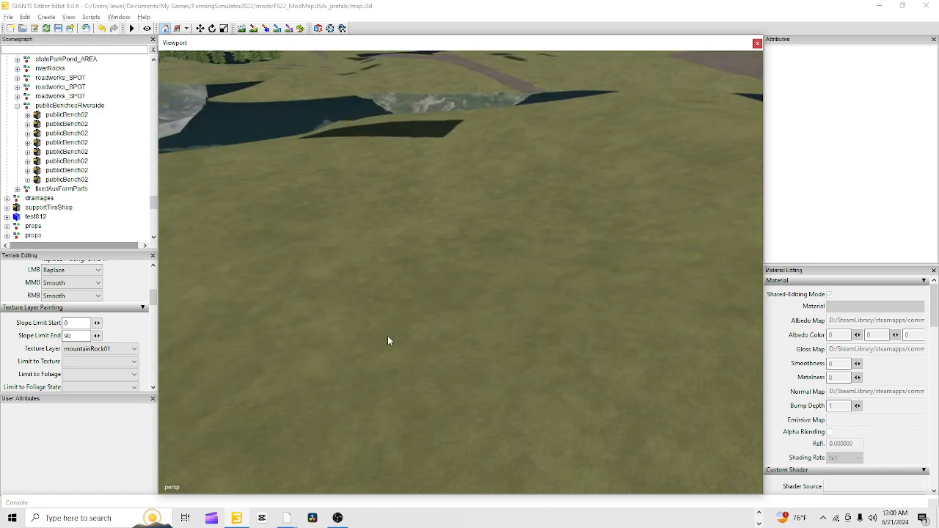
pyautogui.moveTo(389, 340); pyautogui.dragTo(245, 348, button='right')
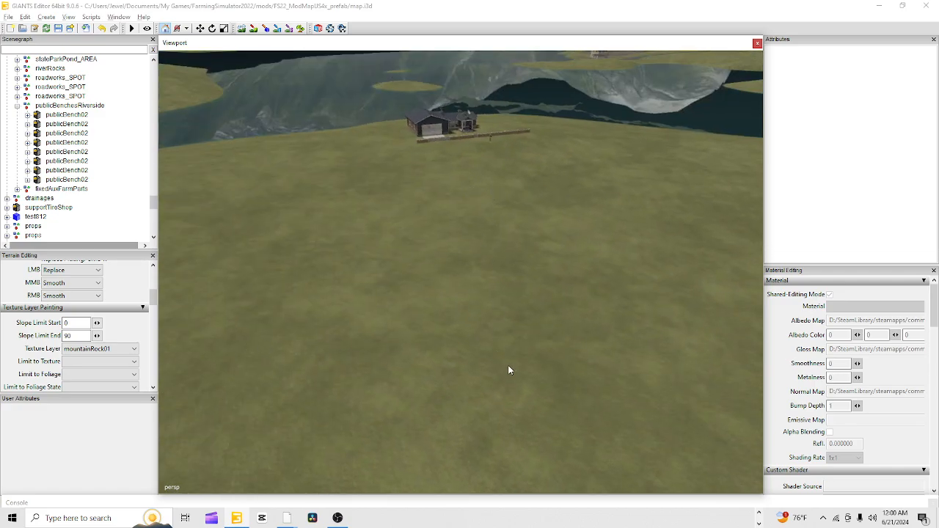
pyautogui.moveTo(507, 371); pyautogui.dragTo(579, 268, button='right')
pyautogui.scroll(3, 578, 264)
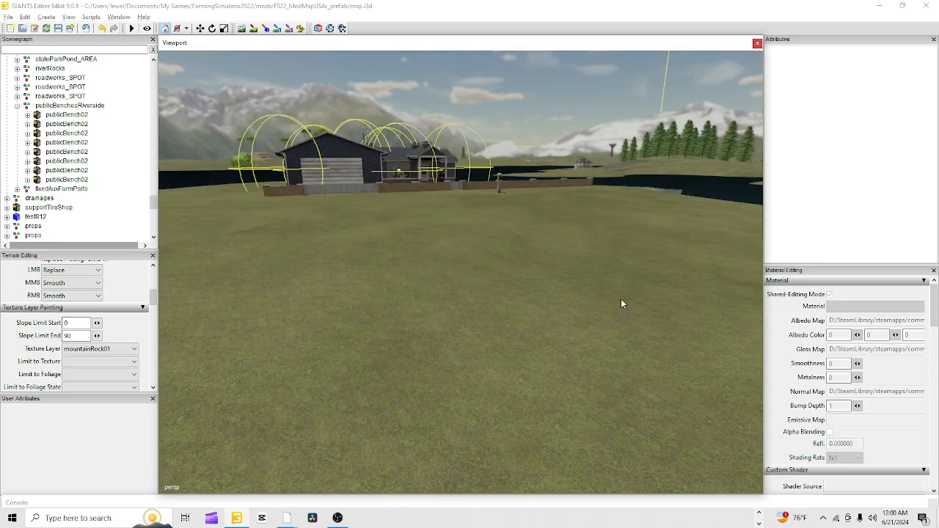
# - Examine the house's yard, fence line and mailbox from several sides, including the ground toward the concrete lot and shore
pyautogui.keyDown('alt'); pyautogui.moveTo(621, 298); pyautogui.dragTo(344, 214); pyautogui.keyUp('alt')
pyautogui.scroll(5, 590, 241)
pyautogui.scroll(-5, 530, 196)
pyautogui.keyDown('alt'); pyautogui.moveTo(550, 264); pyautogui.dragTo(499, 230); pyautogui.keyUp('alt')
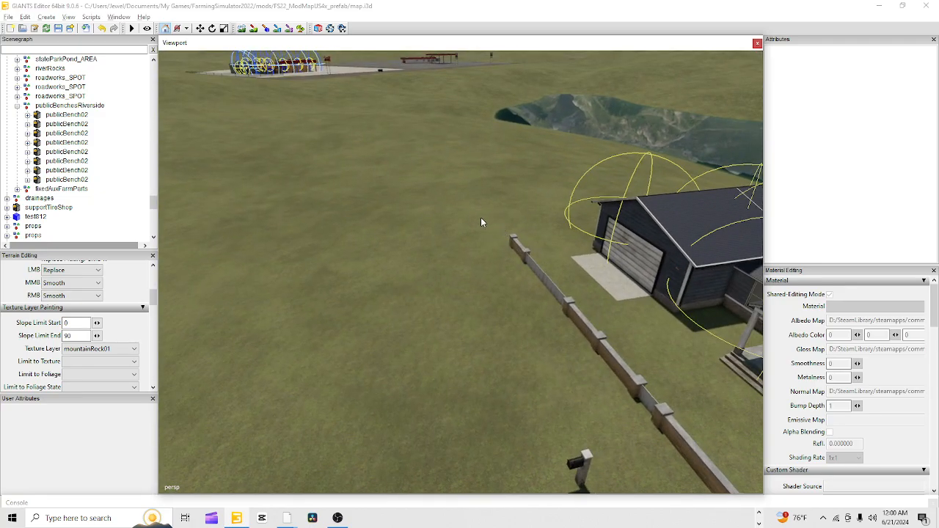
pyautogui.keyDown('alt'); pyautogui.moveTo(309, 264); pyautogui.dragTo(330, 237); pyautogui.keyUp('alt')
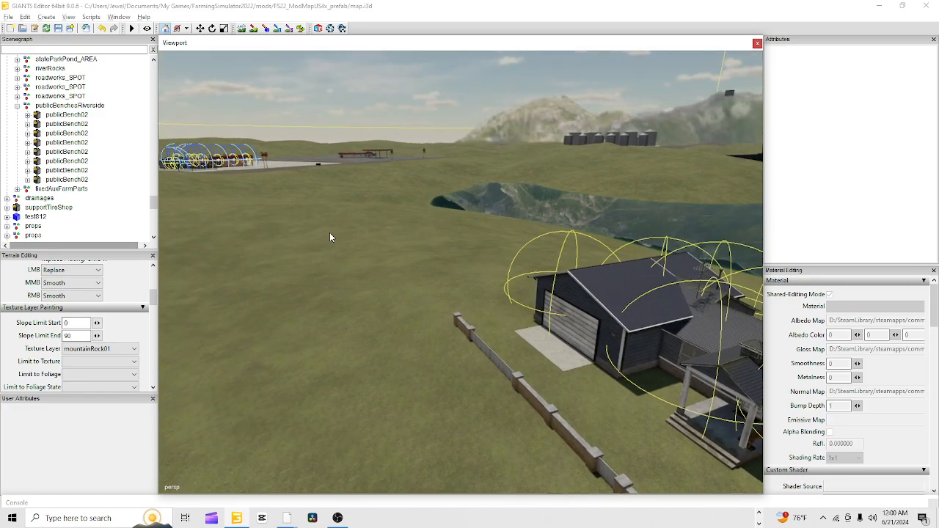
pyautogui.keyDown('alt'); pyautogui.moveTo(299, 274); pyautogui.dragTo(473, 284); pyautogui.keyUp('alt')
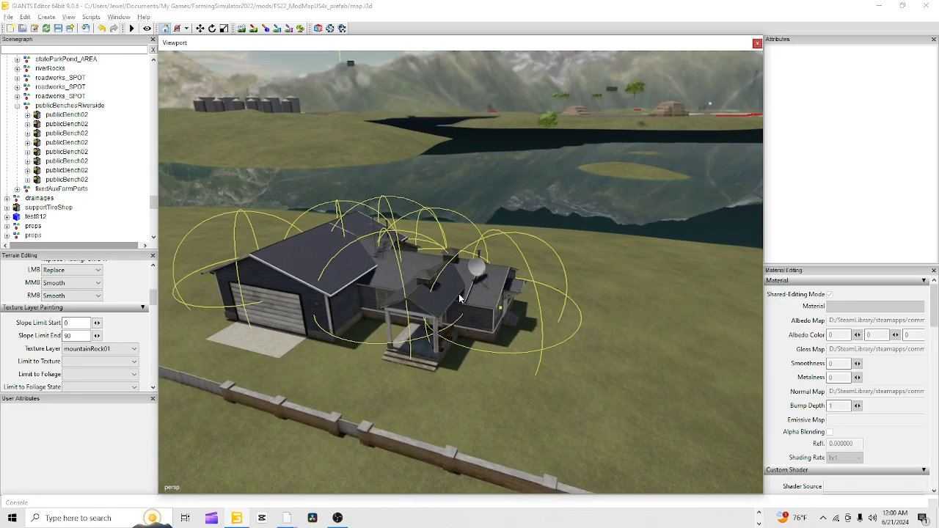
pyautogui.keyDown('alt'); pyautogui.moveTo(450, 320); pyautogui.dragTo(324, 305); pyautogui.keyUp('alt')
pyautogui.keyDown('alt'); pyautogui.moveTo(433, 213); pyautogui.dragTo(294, 339, button='right'); pyautogui.keyUp('alt')
pyautogui.keyDown('alt'); pyautogui.moveTo(295, 339); pyautogui.dragTo(334, 313); pyautogui.keyUp('alt')
pyautogui.keyDown('alt'); pyautogui.moveTo(333, 314); pyautogui.dragTo(503, 120, button='right'); pyautogui.keyUp('alt')
pyautogui.keyDown('alt'); pyautogui.moveTo(503, 119); pyautogui.dragTo(504, 199); pyautogui.keyUp('alt')
pyautogui.keyDown('alt'); pyautogui.moveTo(504, 200); pyautogui.dragTo(499, 309, button='right'); pyautogui.keyUp('alt')
pyautogui.keyDown('alt'); pyautogui.moveTo(499, 308); pyautogui.dragTo(543, 266); pyautogui.keyUp('alt')
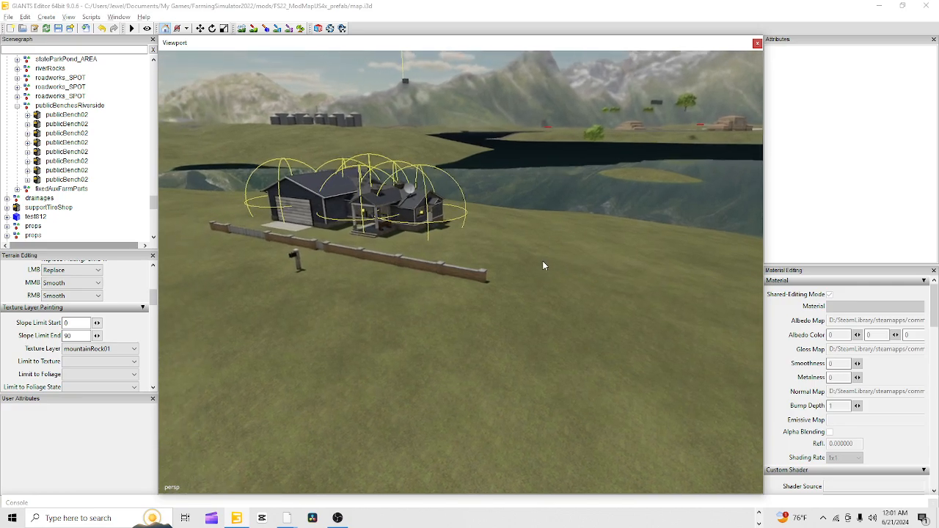